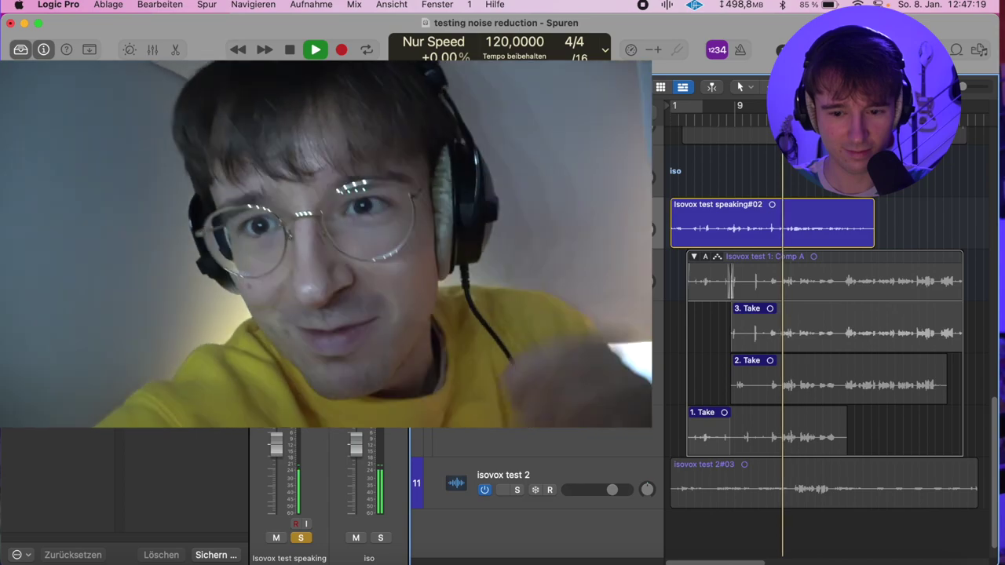
Step: Switch to Safari, open Adobe Podcast's Enhance Speech tool and upload "Isovox test speaking#02.wav" from the "testing files" folder
key(XF86AudioRaiseVolume)
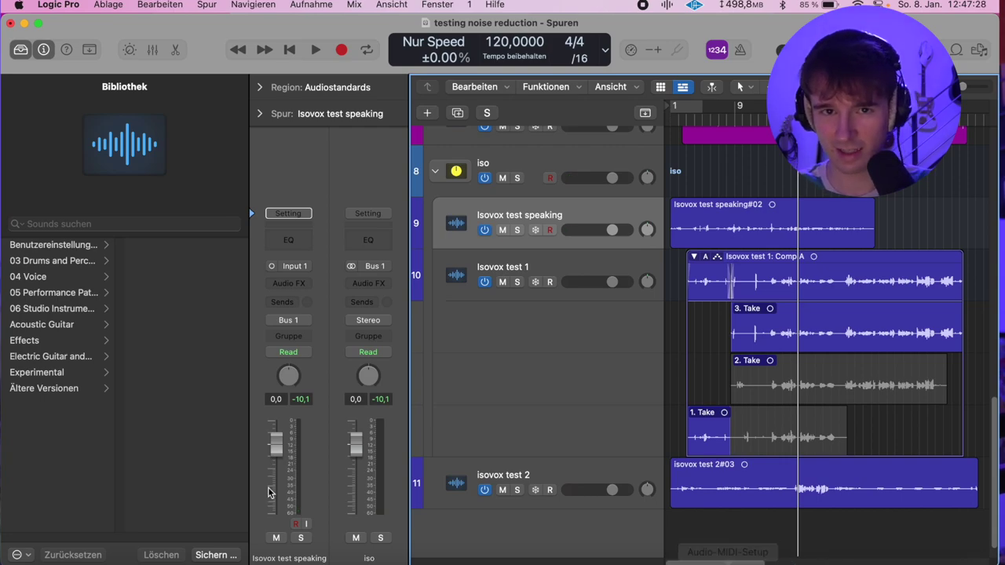
click(48, 561)
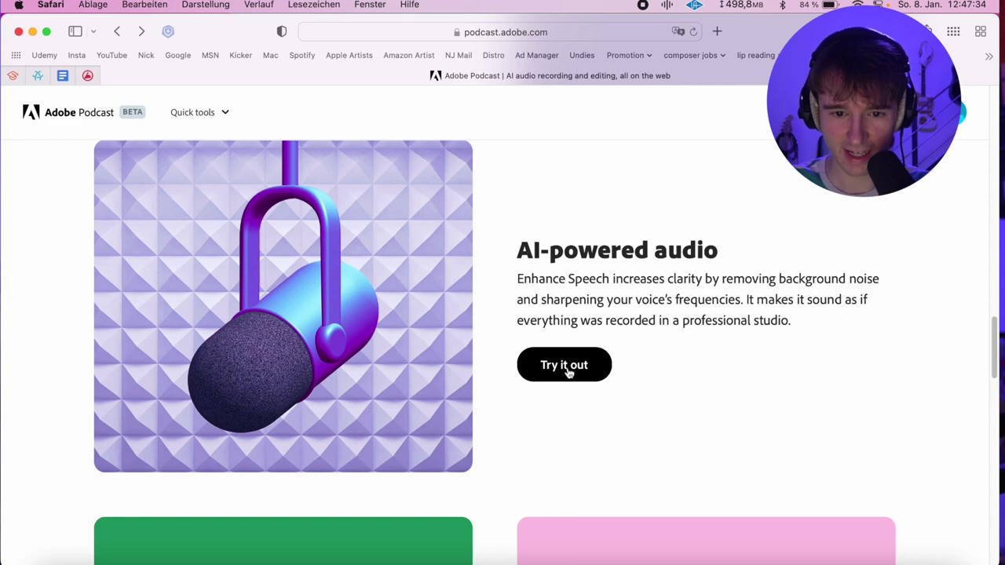
scroll(188, 211, down, 1)
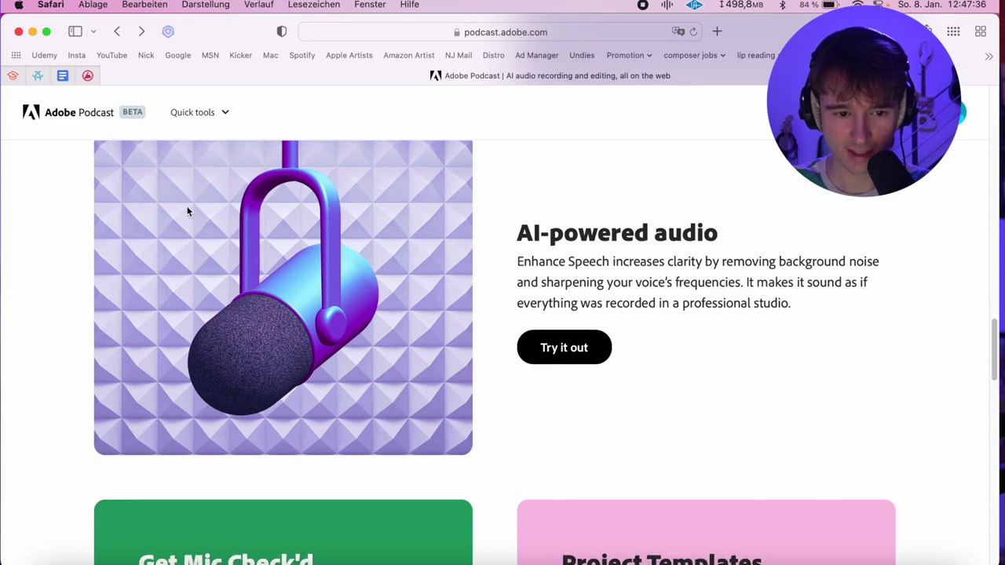
click(581, 346)
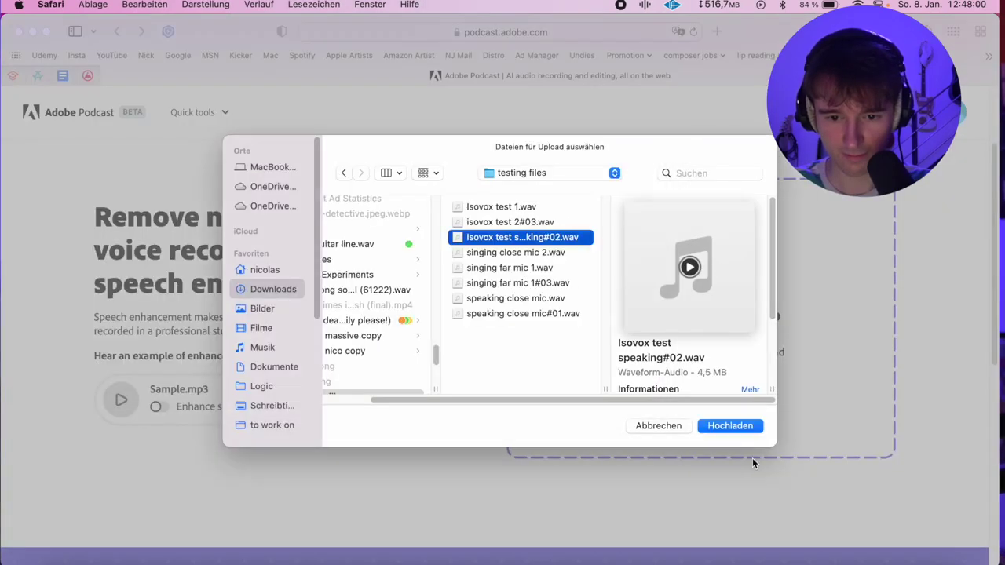
click(743, 432)
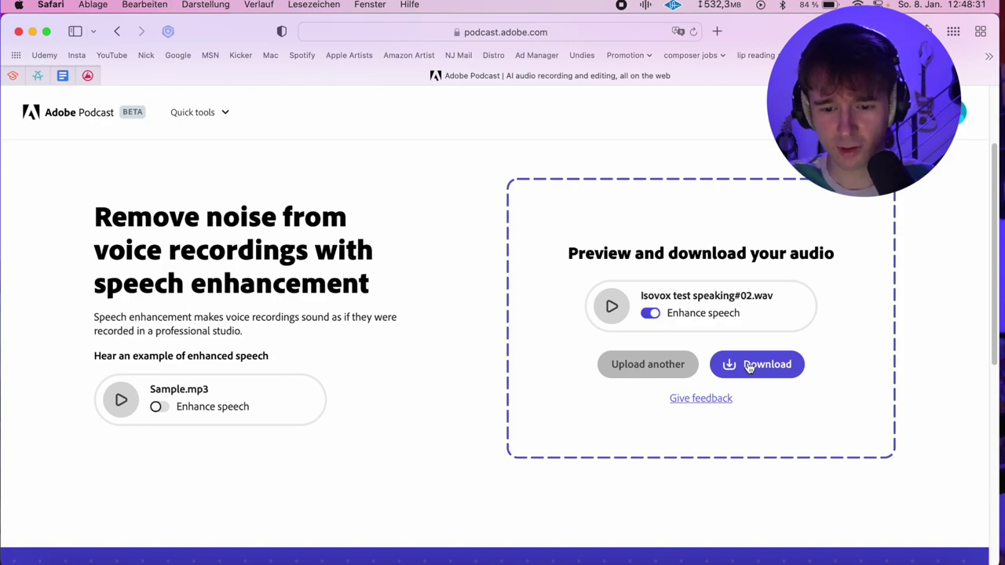
Step: Download the enhanced recording and import "Isovox test speaking#02 (enhanced).wav" into the new Logic Pro track below the original speaking track
click(749, 366)
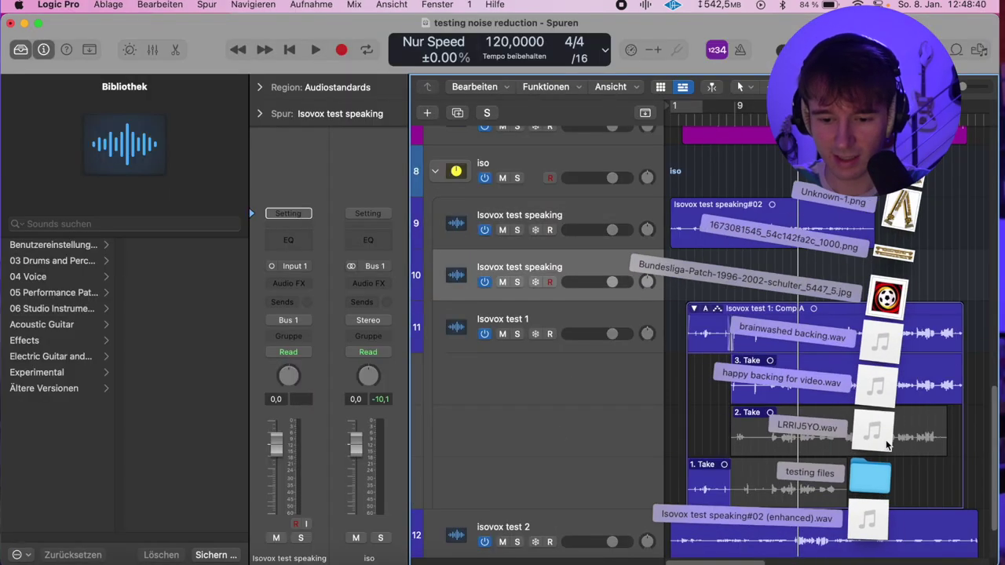
drag(887, 445, 660, 275)
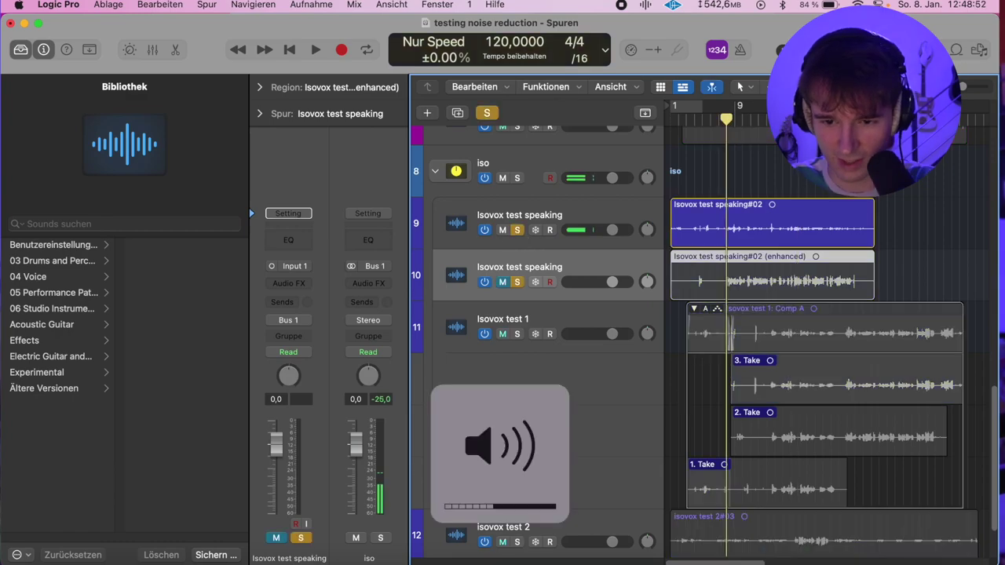
Step: Play the speaking recording from near its start, unmuting and muting the enhanced track to compare it with the original
scroll(783, 214, up, 5)
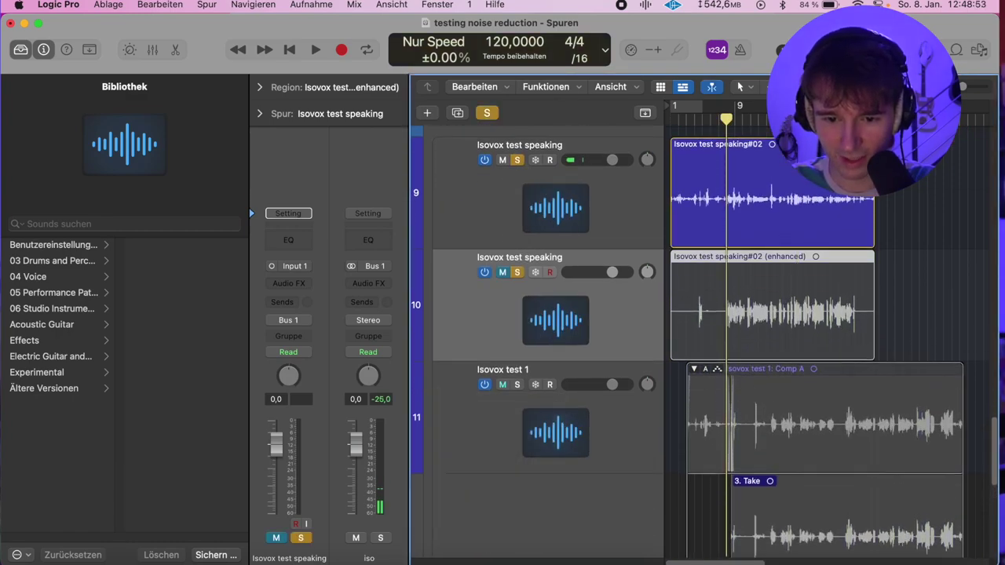
key(super+Right)
key(super+Right)
key(super+Right)
scroll(783, 216, left, 3)
click(692, 117)
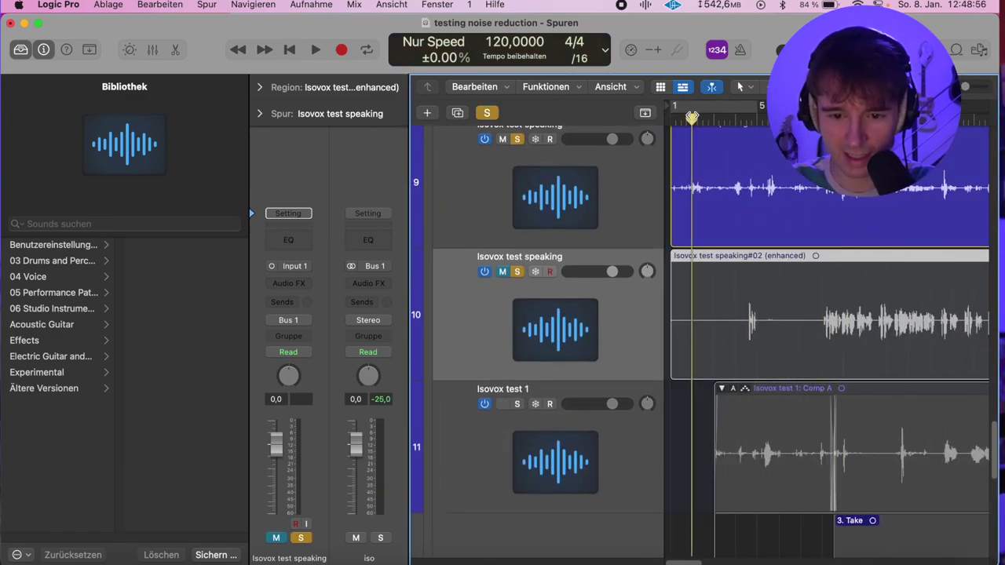
click(503, 272)
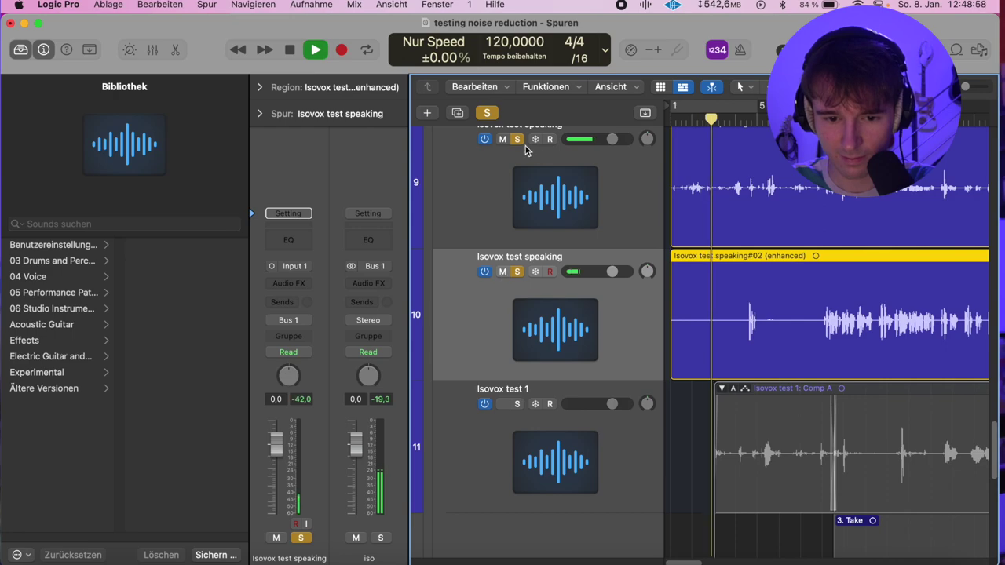
click(502, 271)
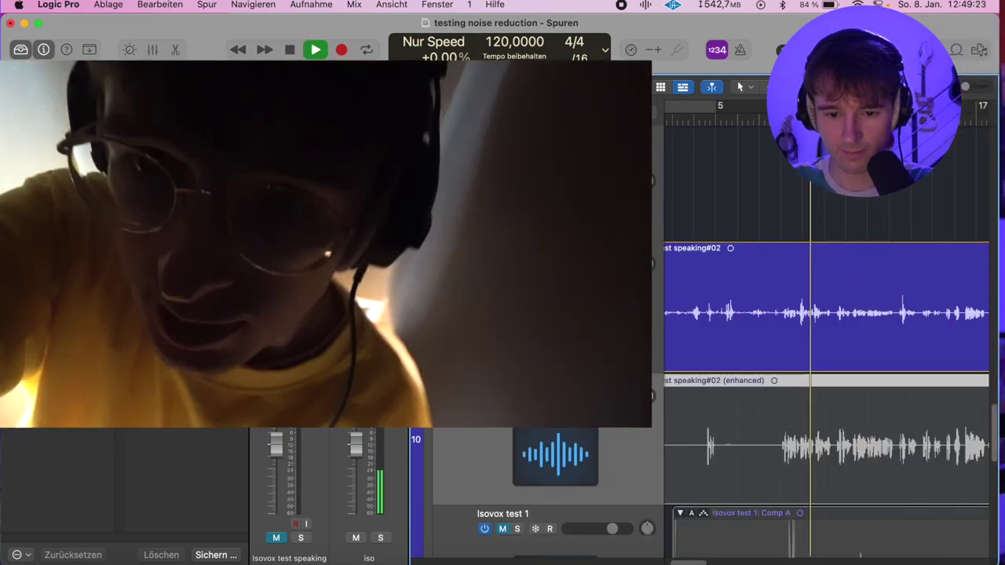
Step: Alternate playback between the original and enhanced speaking tracks further into the recording to compare their sound
click(824, 285)
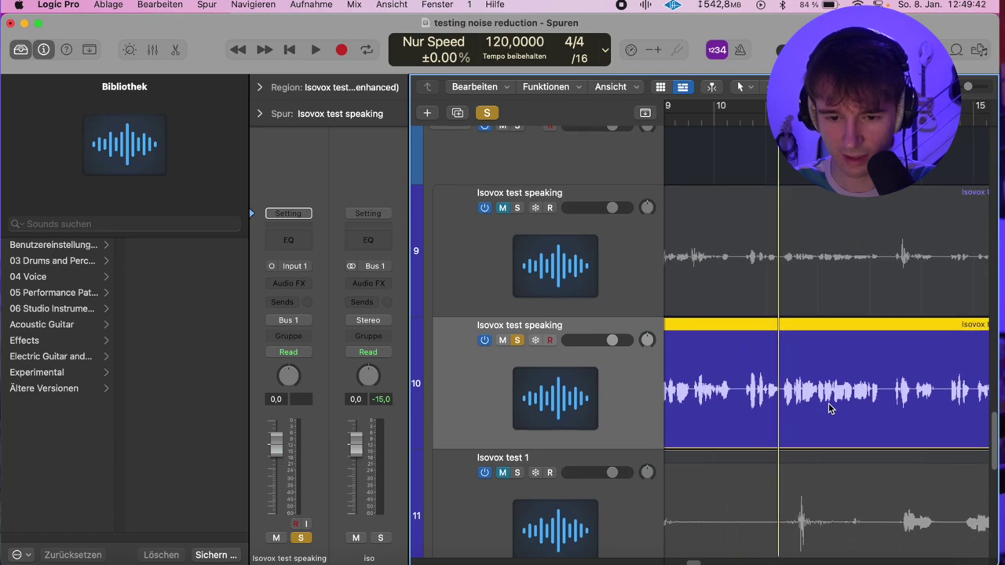
key(space)
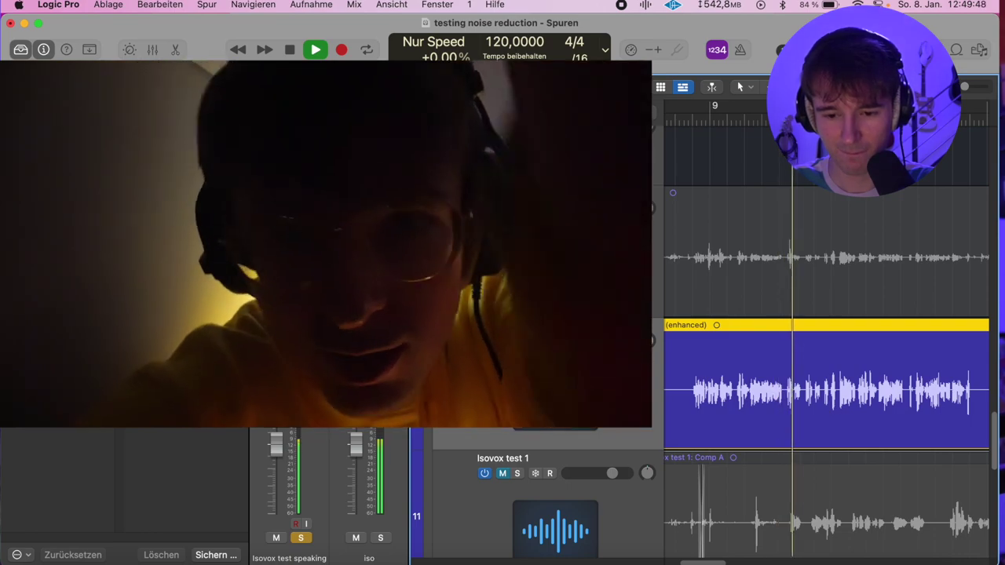
key(s)
key(s)
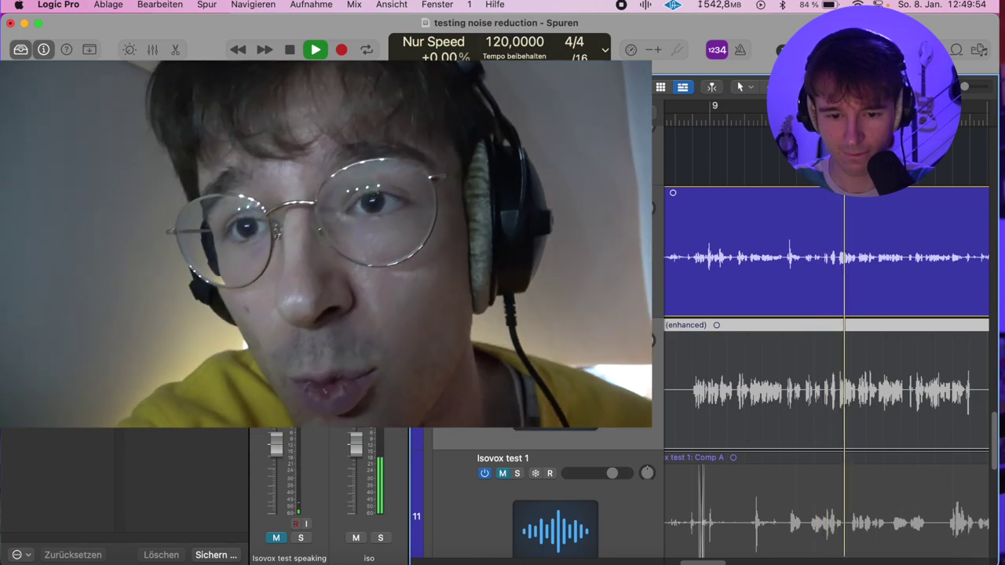
key(ctrl+s)
key(ctrl+m)
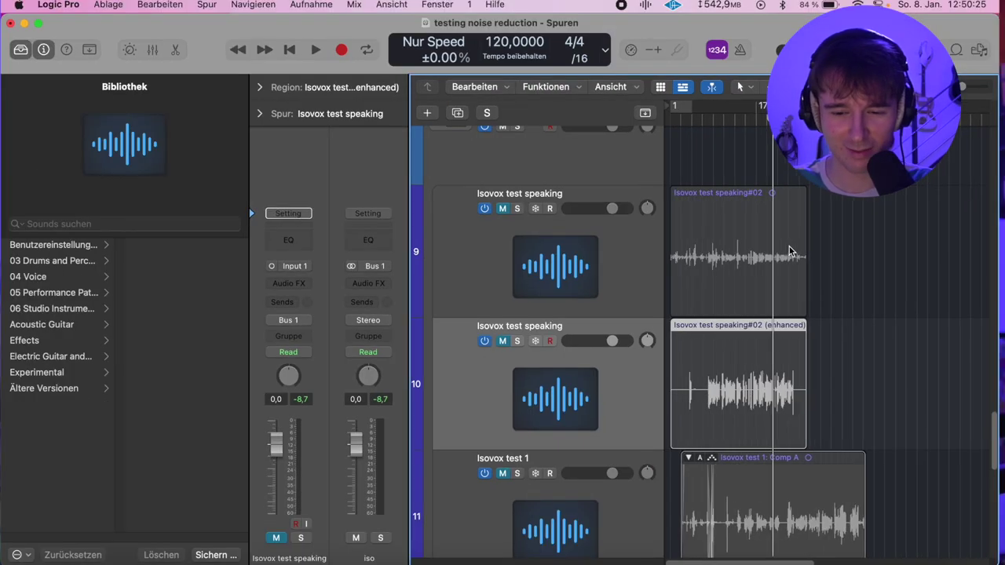
Step: Solo the enhanced speaking track and listen to its last section from around bar 18
key(super+Right)
key(super+Right)
key(super+Right)
key(super+Right)
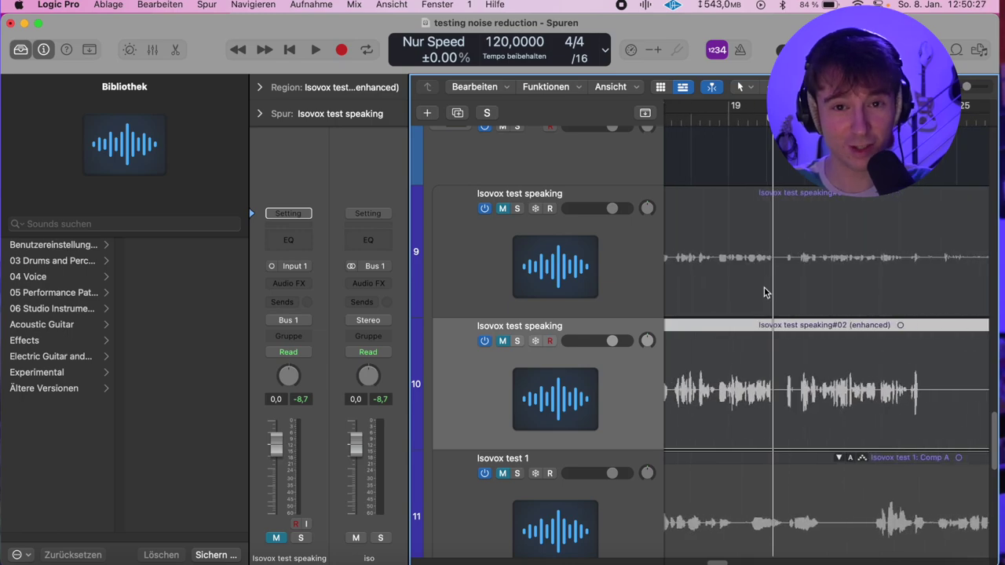
key(ctrl+s)
scroll(774, 214, left, 3)
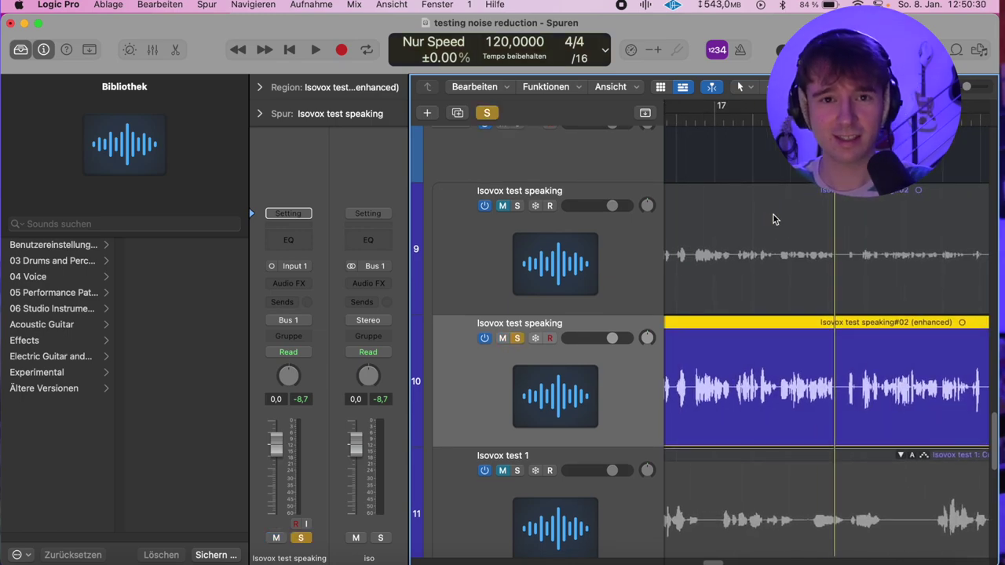
scroll(773, 220, down, 1)
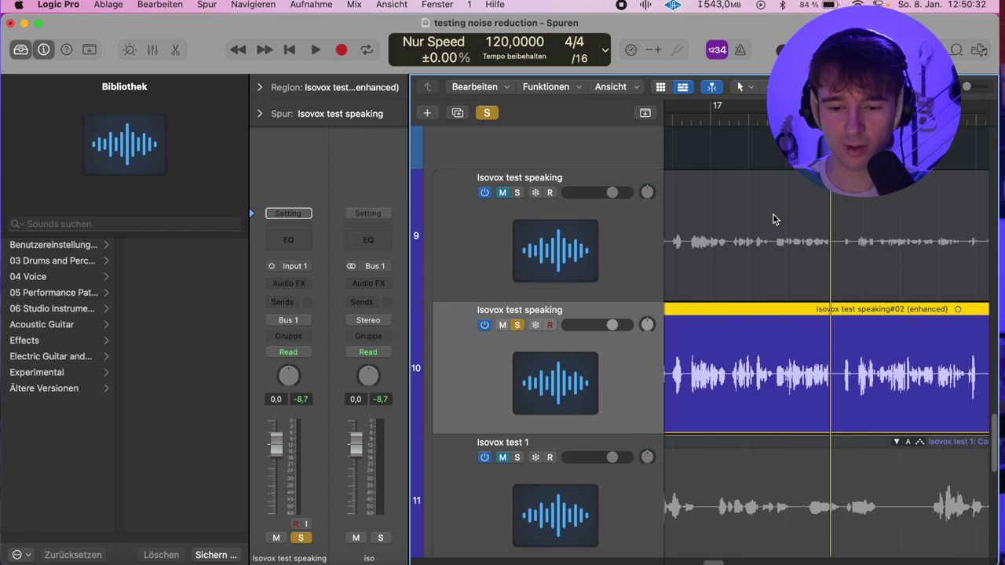
key(space)
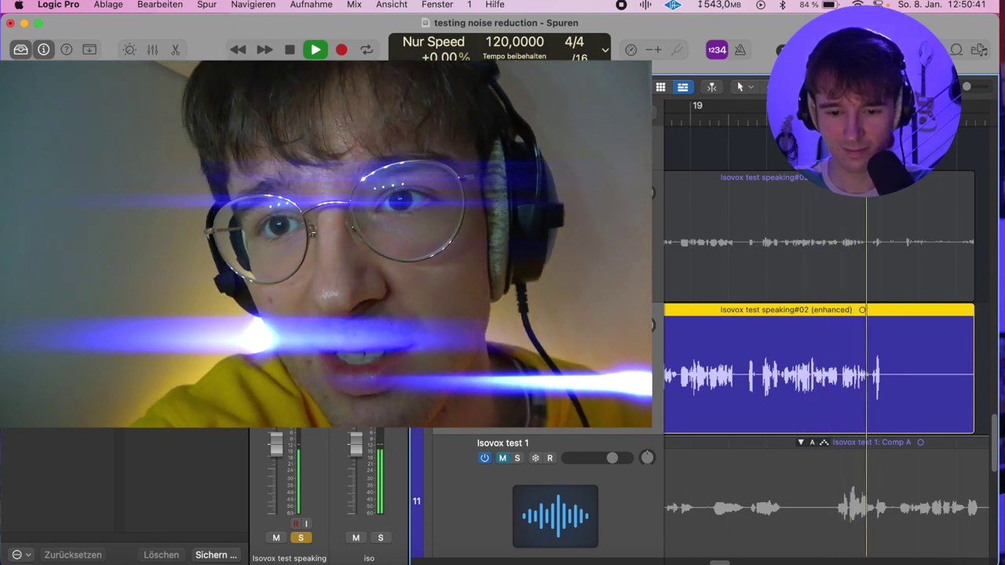
key(space)
Step: Add a Channel EQ to the original speaking track and play the recording to view its frequency spectrum
click(515, 187)
click(289, 242)
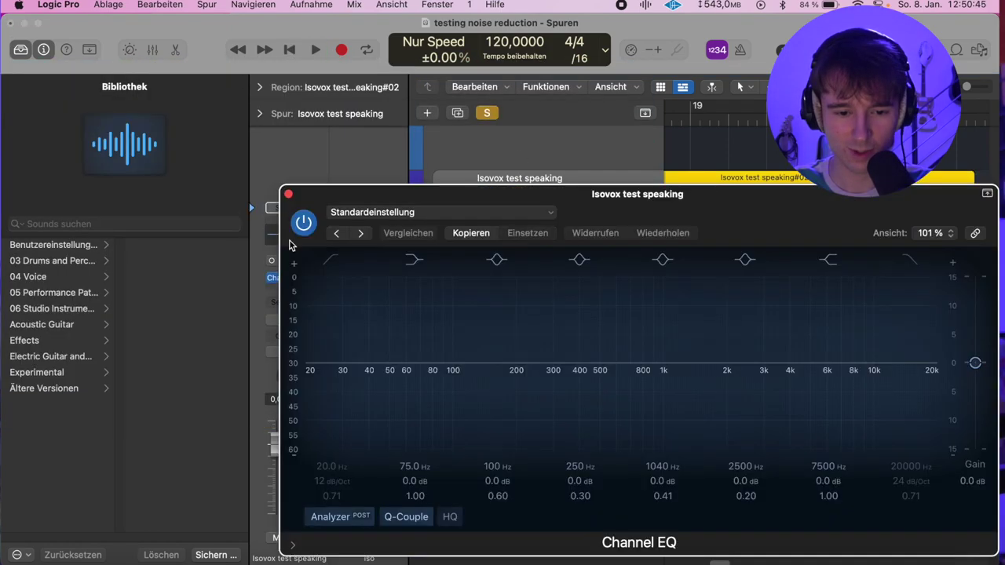
click(752, 140)
key(space)
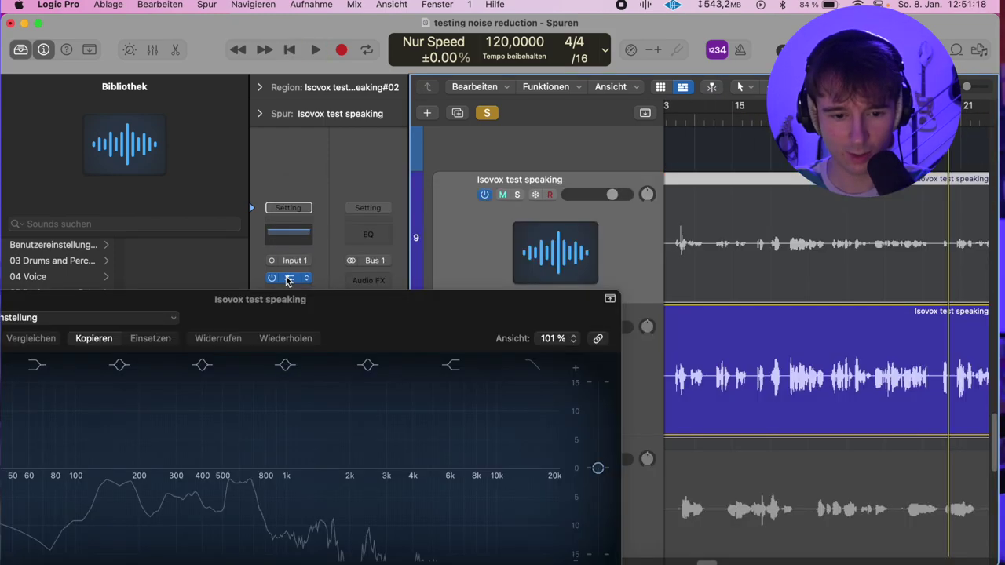
click(287, 280)
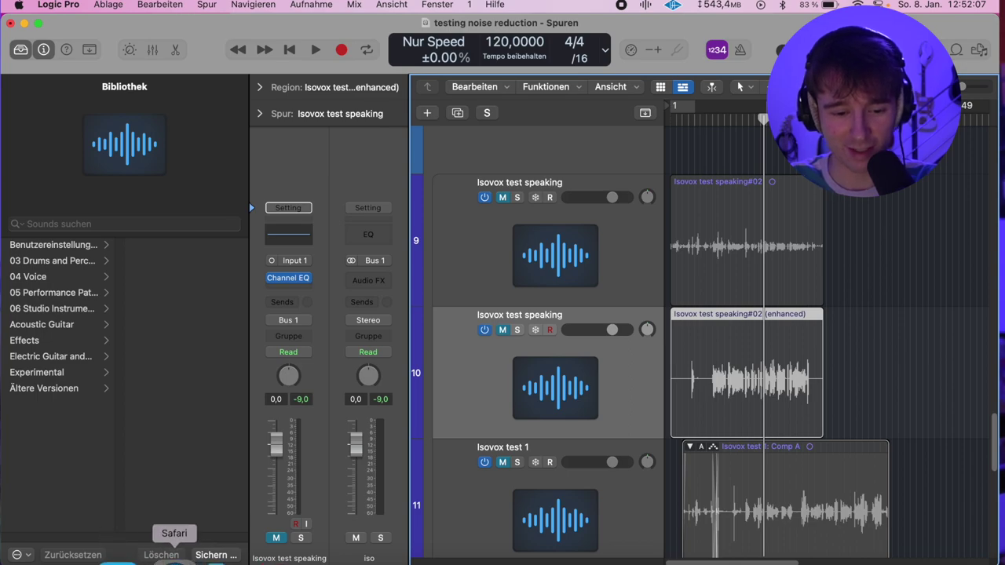
Step: Switch to Adobe Podcast in Safari and upload "Isovox test 1.wav" for speech enhancement
click(174, 559)
click(414, 207)
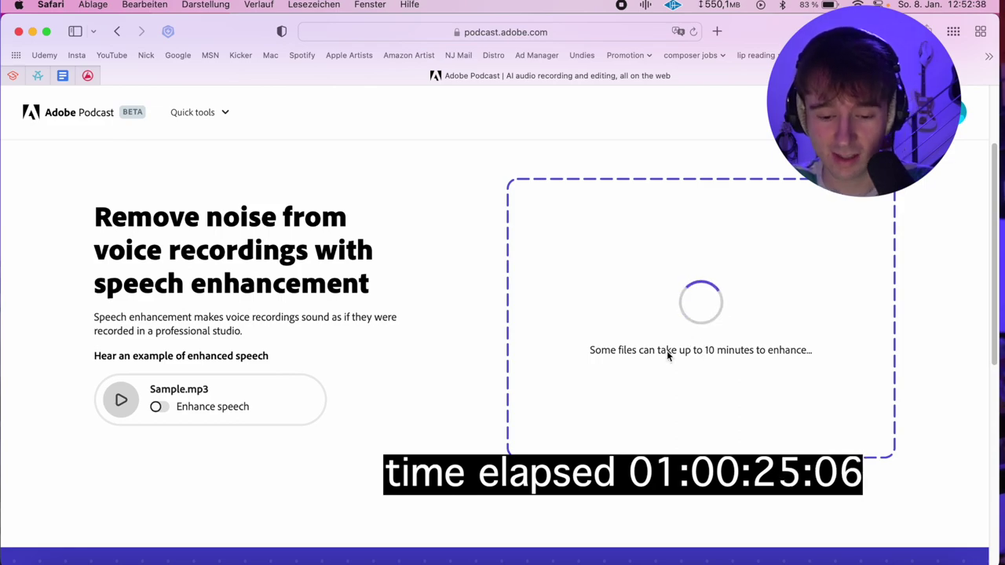
Step: Switch back to Logic Pro and solo the "Isovox test 1" track together with the "test 1 brainwashed backing" track
click(570, 560)
scroll(792, 261, up, 7)
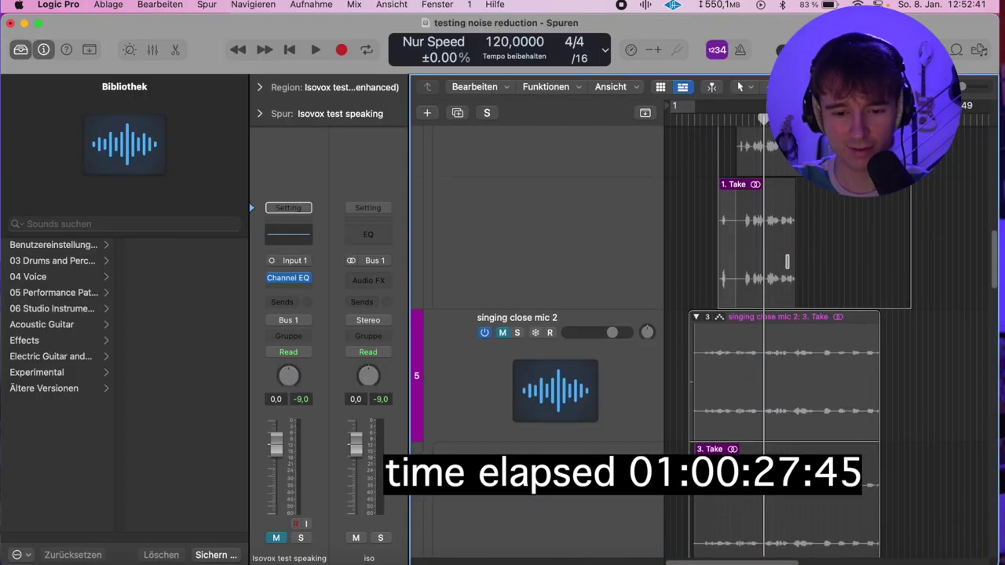
scroll(783, 266, down, 5)
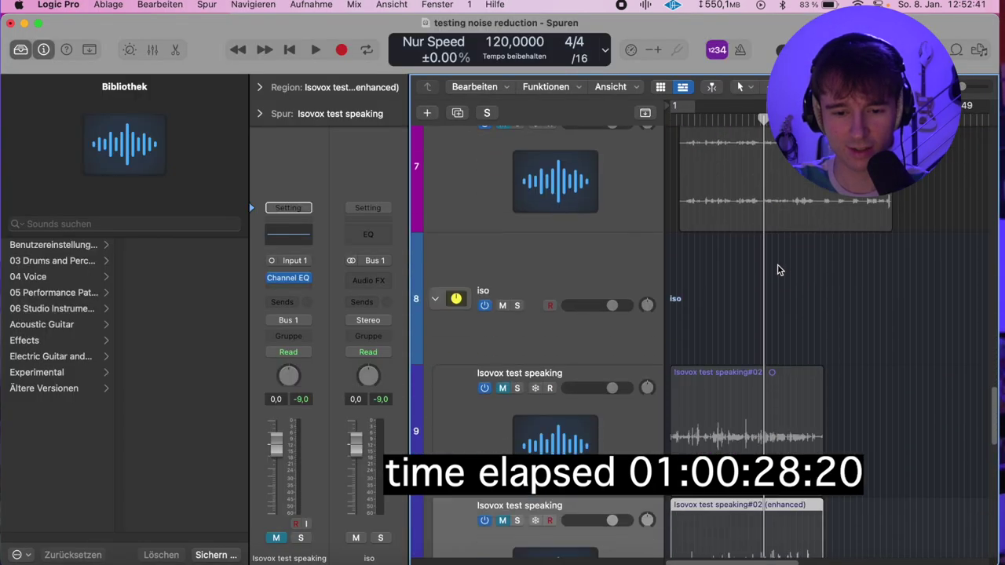
scroll(479, 401, down, 3)
click(530, 379)
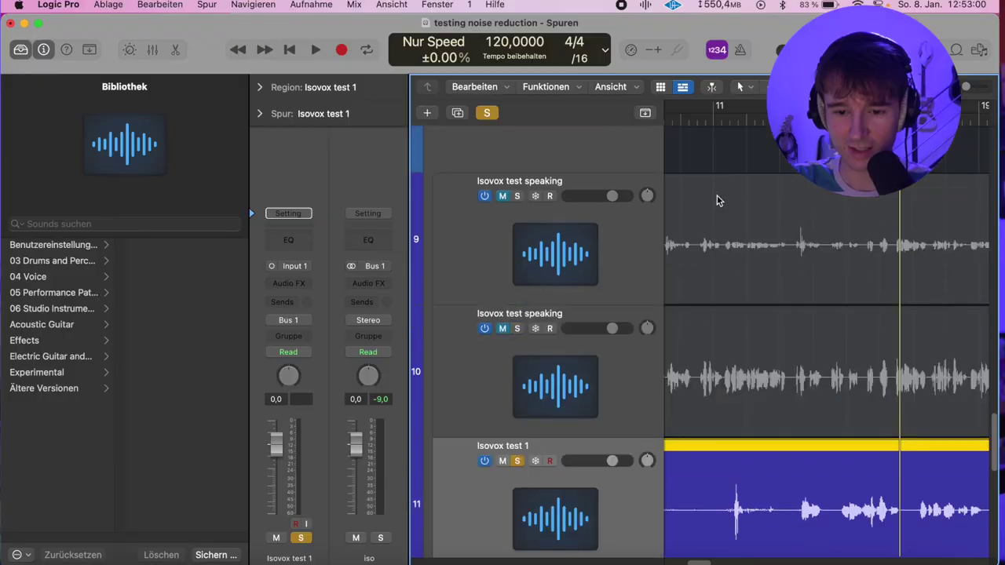
scroll(718, 197, up, 15)
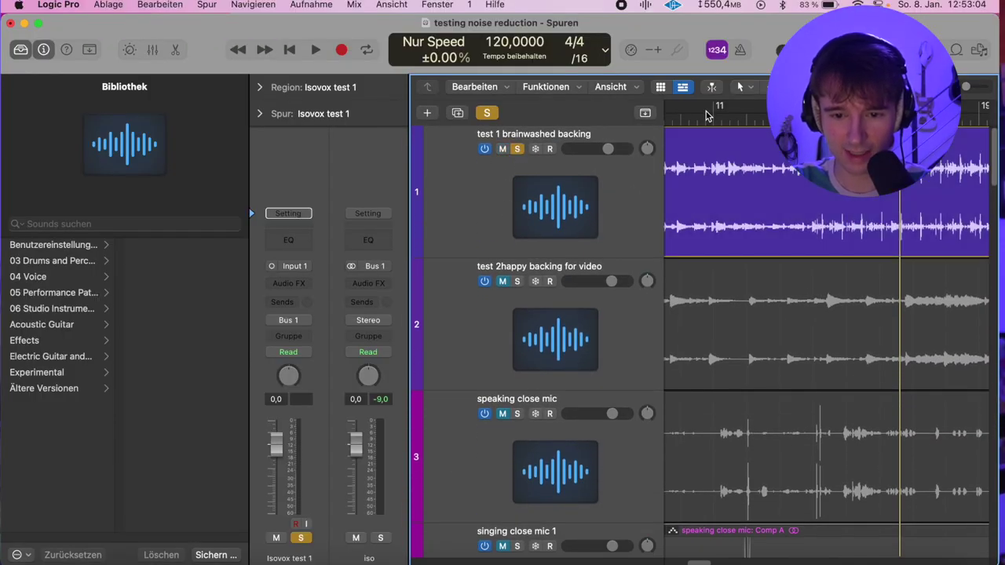
Step: Play the original "Isovox test 1" vocal with its backing from around bar 11, briefly showing the Channel EQ window
scroll(734, 139, down, 15)
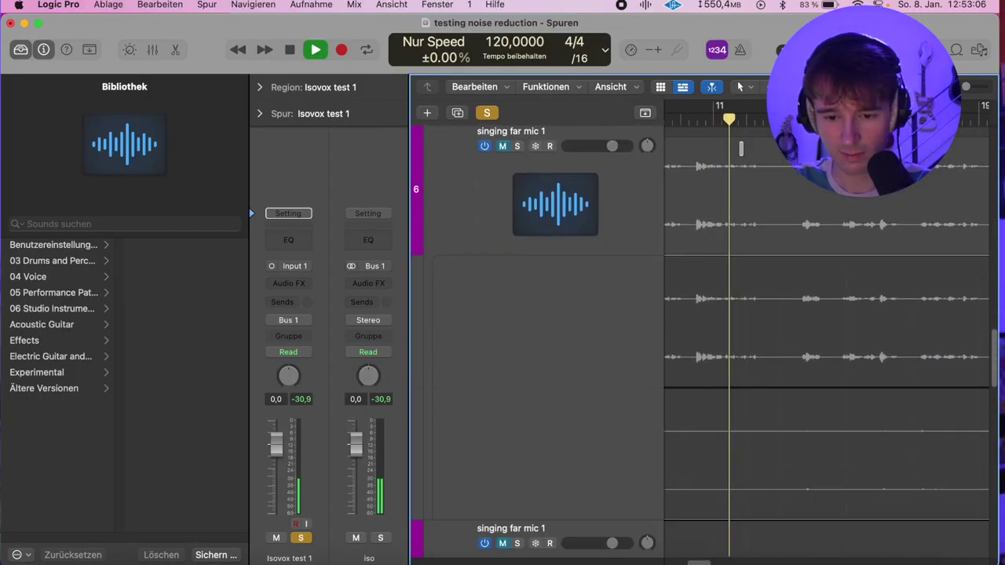
scroll(803, 234, right, 5)
scroll(803, 234, down, 5)
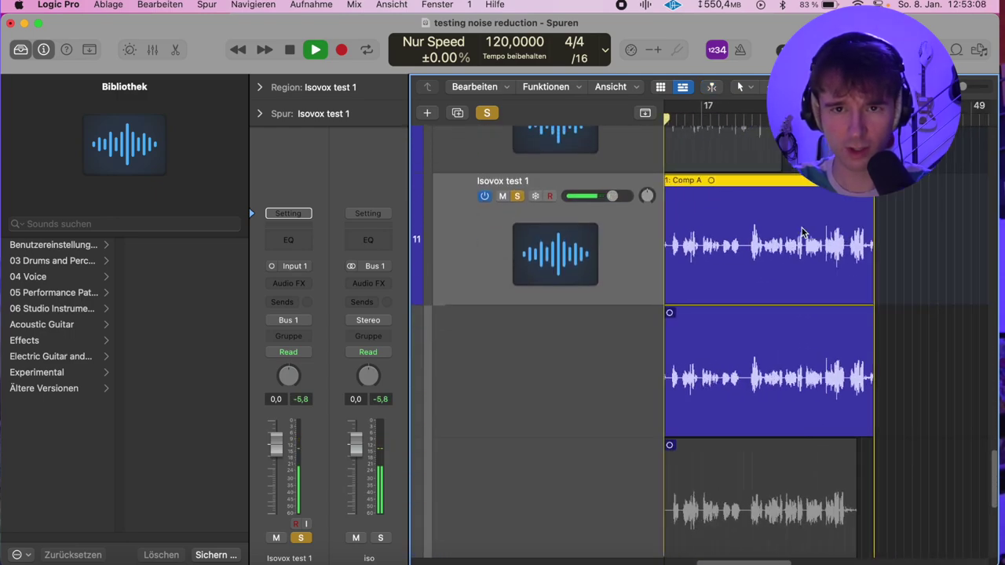
scroll(803, 234, left, 4)
scroll(802, 234, up, 5)
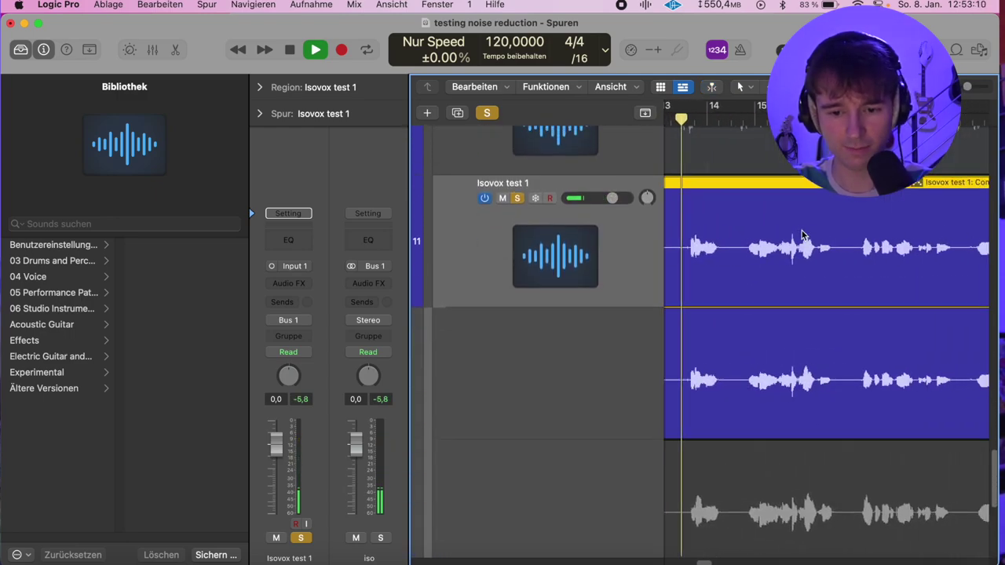
scroll(805, 235, up, 2)
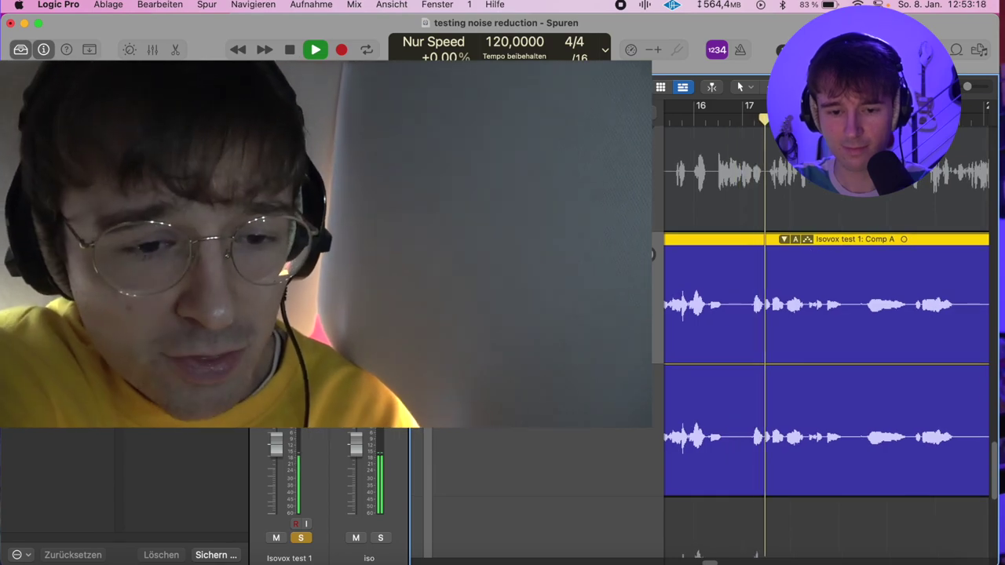
key(v)
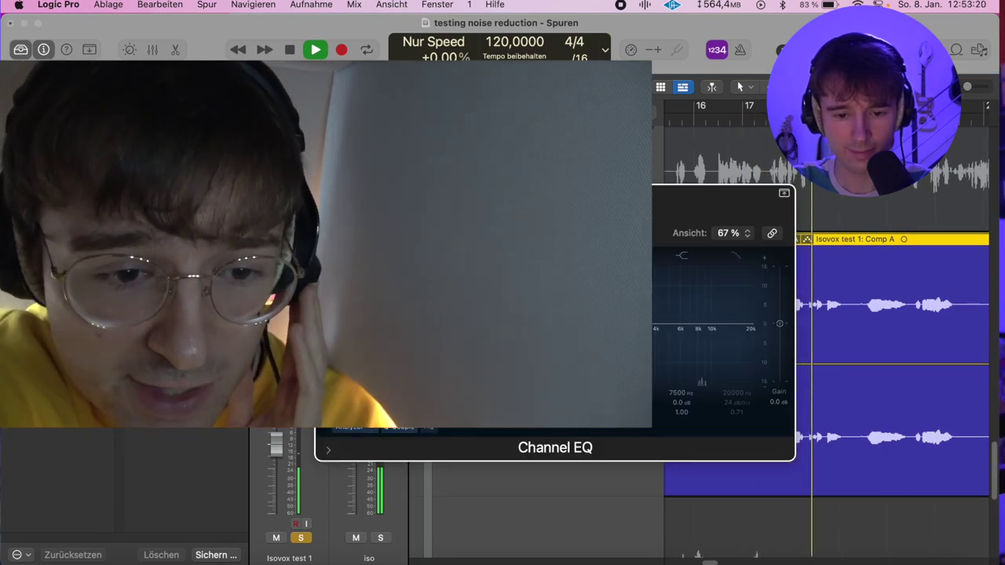
key(v)
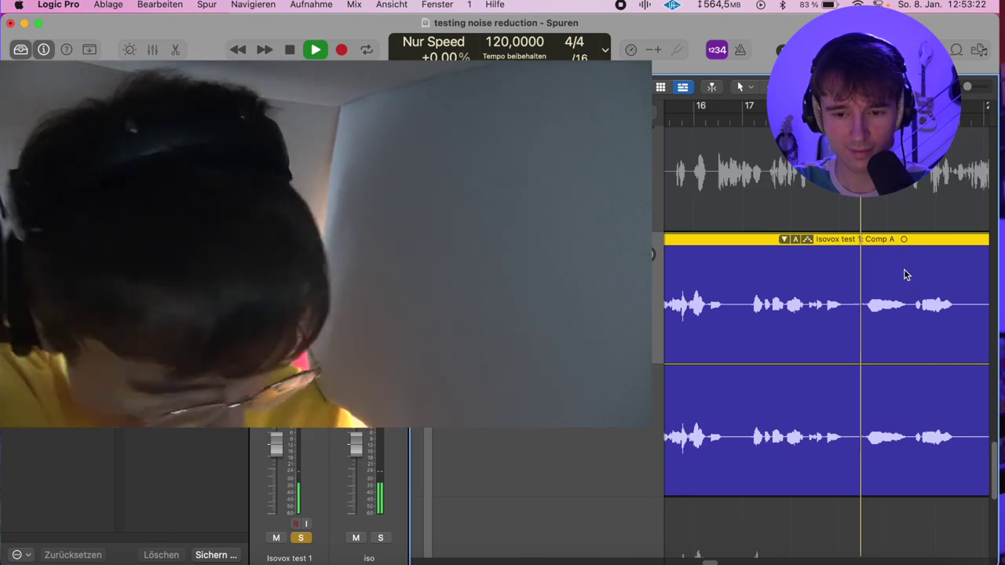
Step: Download the enhanced version of "Isovox test 1.wav" from Adobe Podcast and return to Logic Pro
key(super+Left)
key(super+Left)
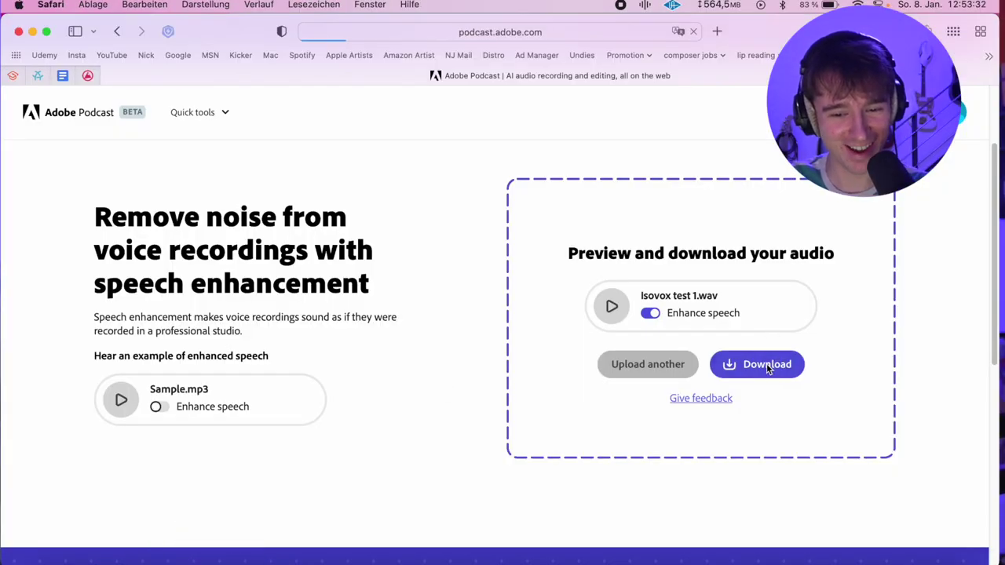
click(597, 561)
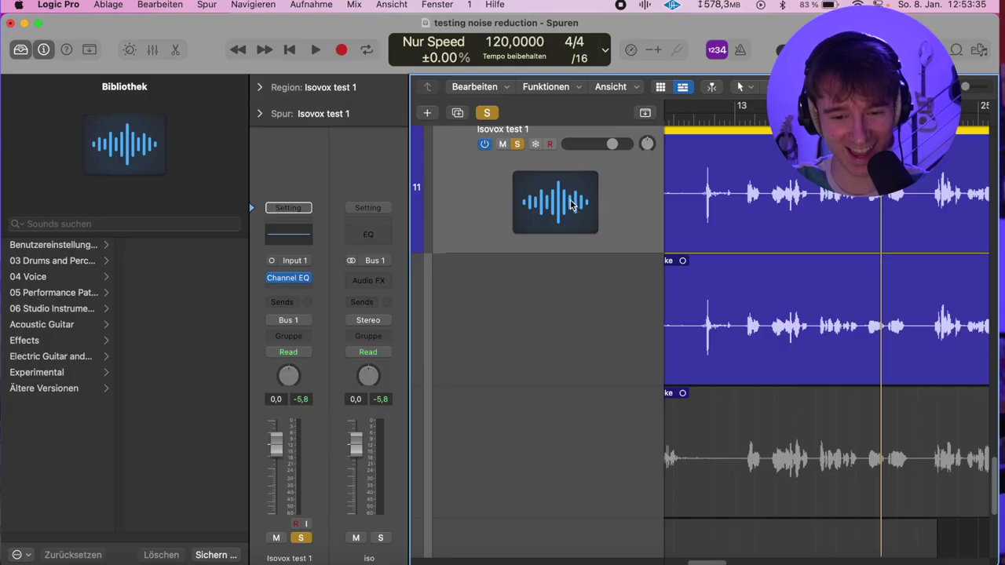
Step: Place "Isovox test 1 (enhanced)" on the duplicate track below the original at position 4 1 1 1 and unsolo "test 1 brainwashed backing"
scroll(550, 192, up, 1)
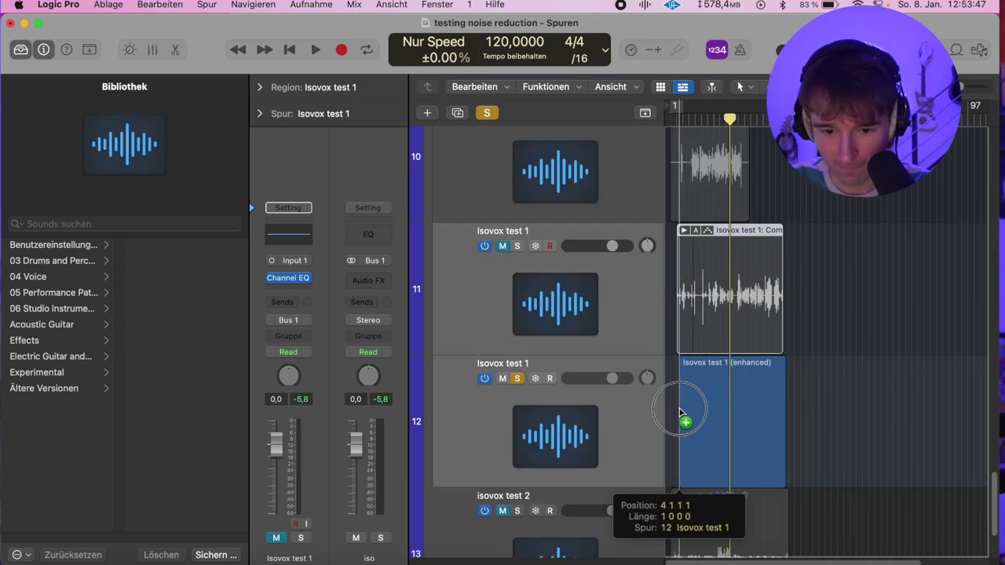
drag(684, 411, 687, 413)
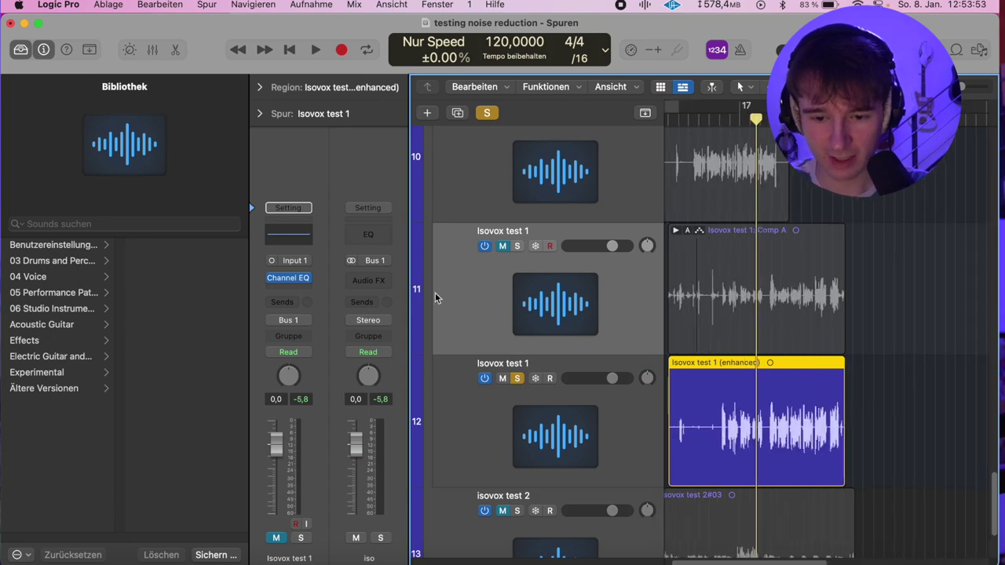
scroll(564, 246, up, 15)
click(519, 148)
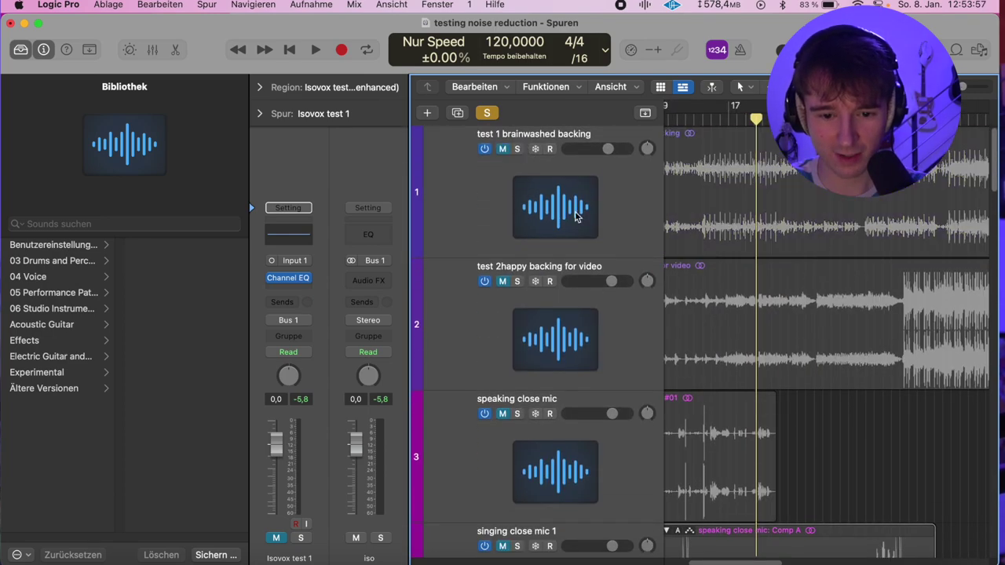
Step: Play the original "Isovox test 1" vocal alone from around bar 14, followed by the enhanced version from about the same position
scroll(629, 288, down, 15)
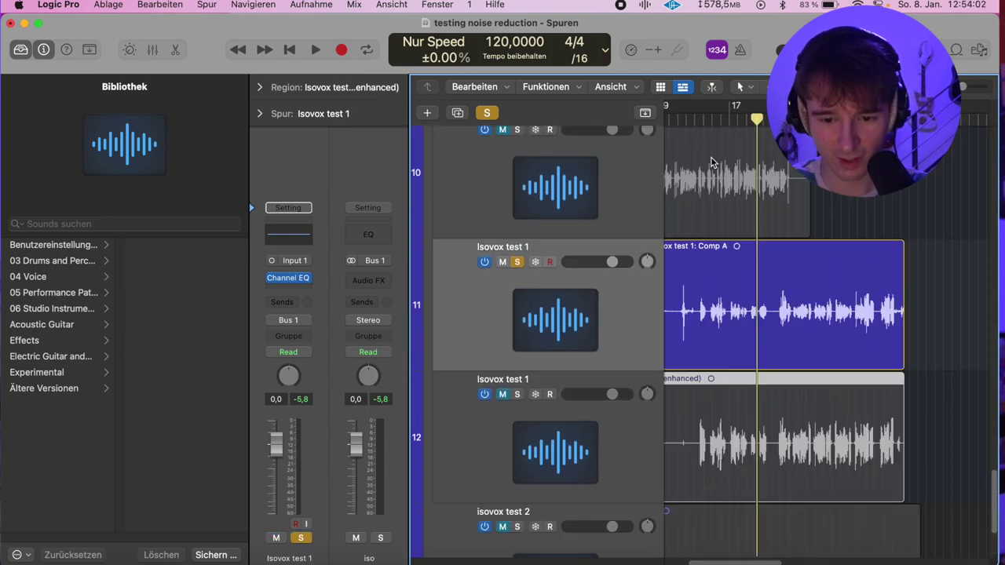
scroll(711, 163, up, 3)
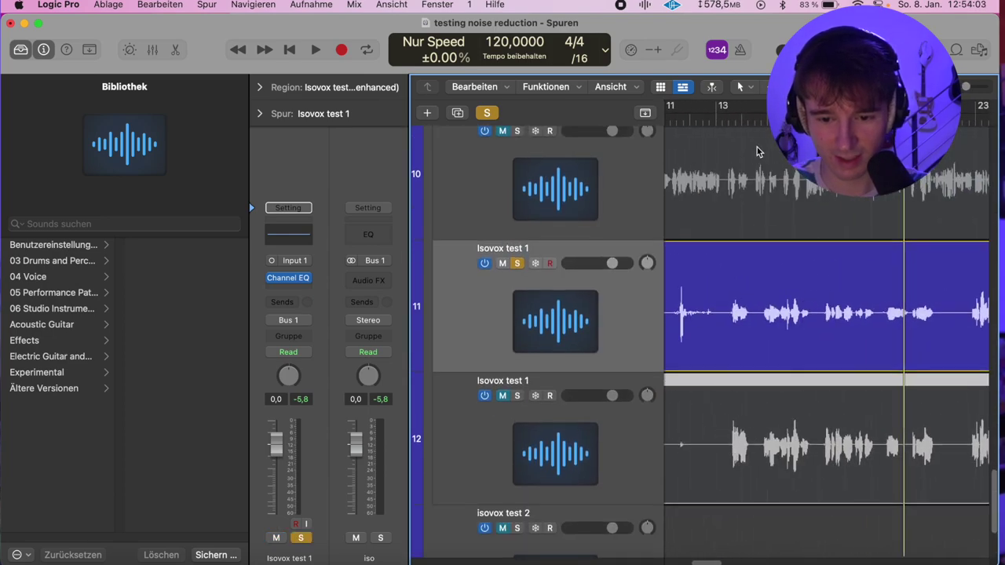
double_click(753, 119)
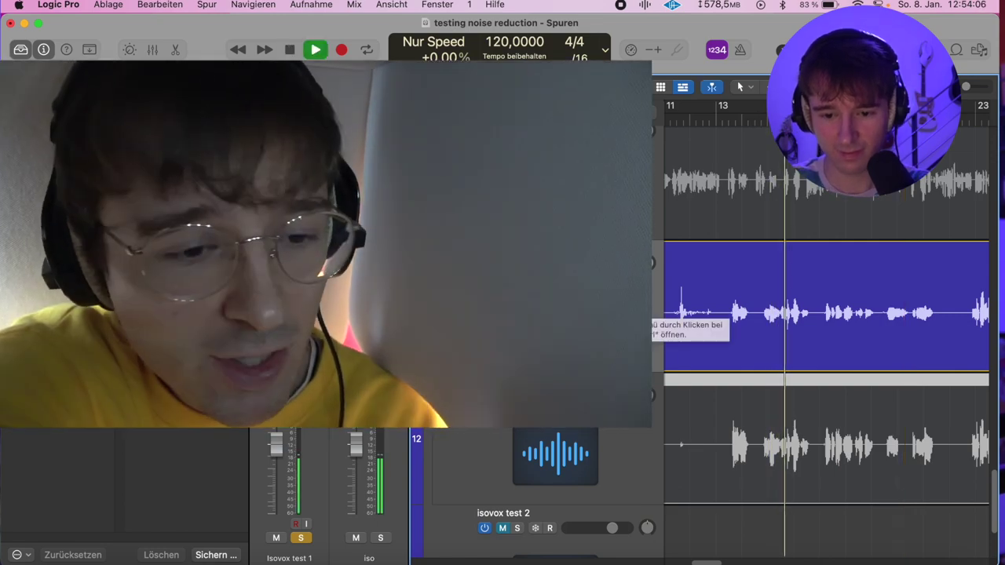
click(761, 119)
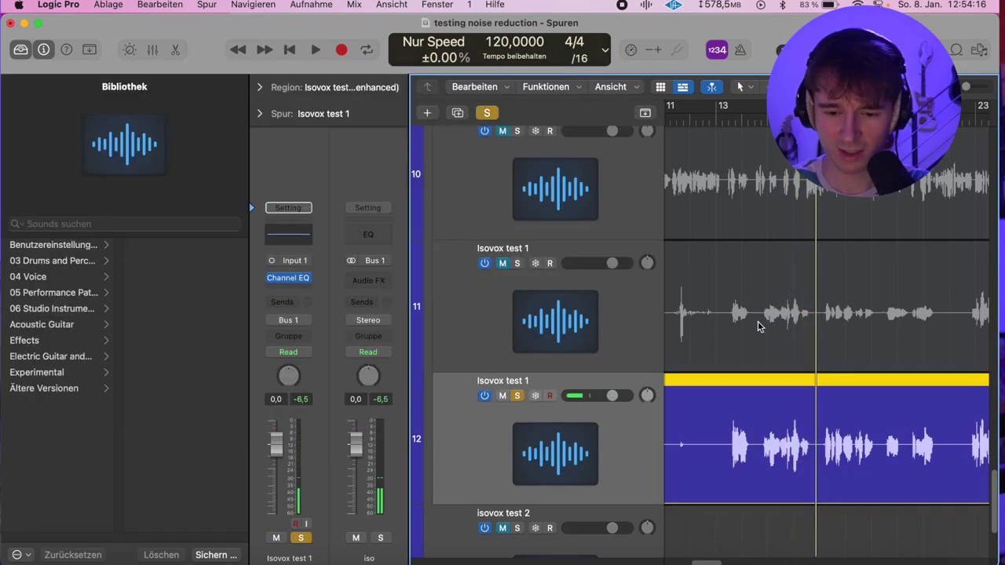
Step: Solo "test 1 brainwashed backing" and play it together with the enhanced "Isovox test 1" vocal up to about bar 20
scroll(758, 327, up, 10)
scroll(758, 327, down, 2)
click(517, 150)
key(space)
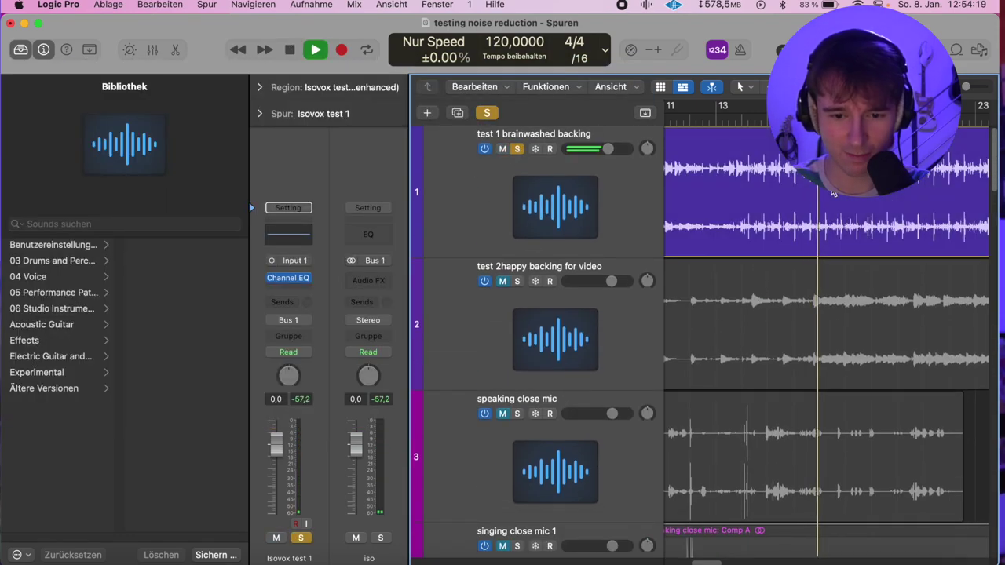
scroll(834, 192, down, 10)
scroll(834, 192, down, 15)
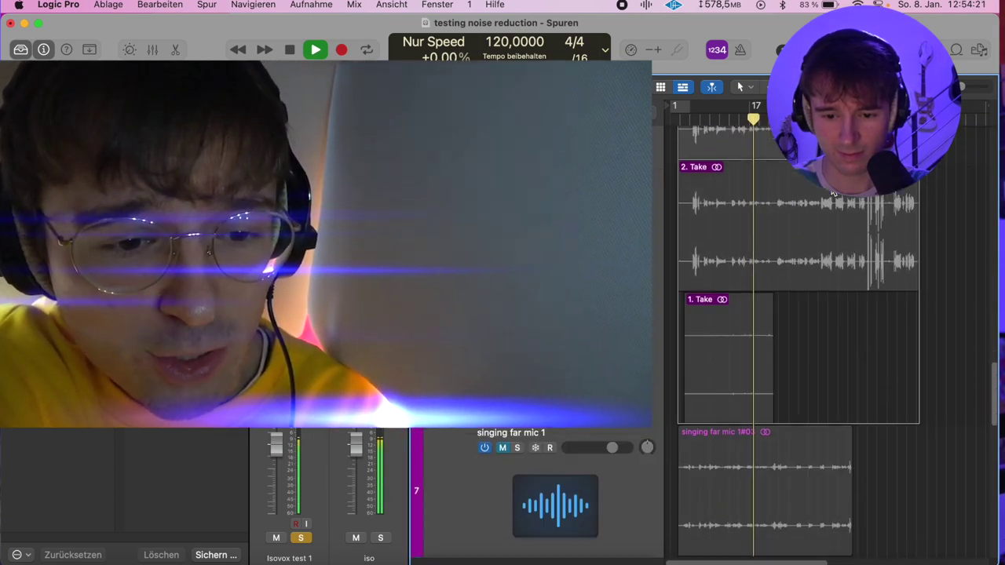
scroll(834, 193, up, 3)
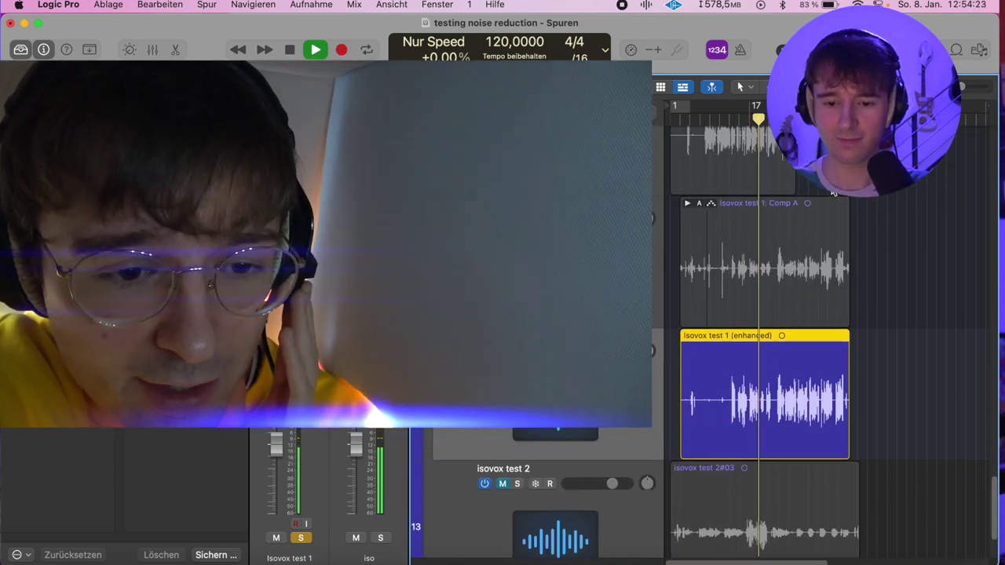
scroll(802, 197, up, 5)
scroll(768, 201, left, 1)
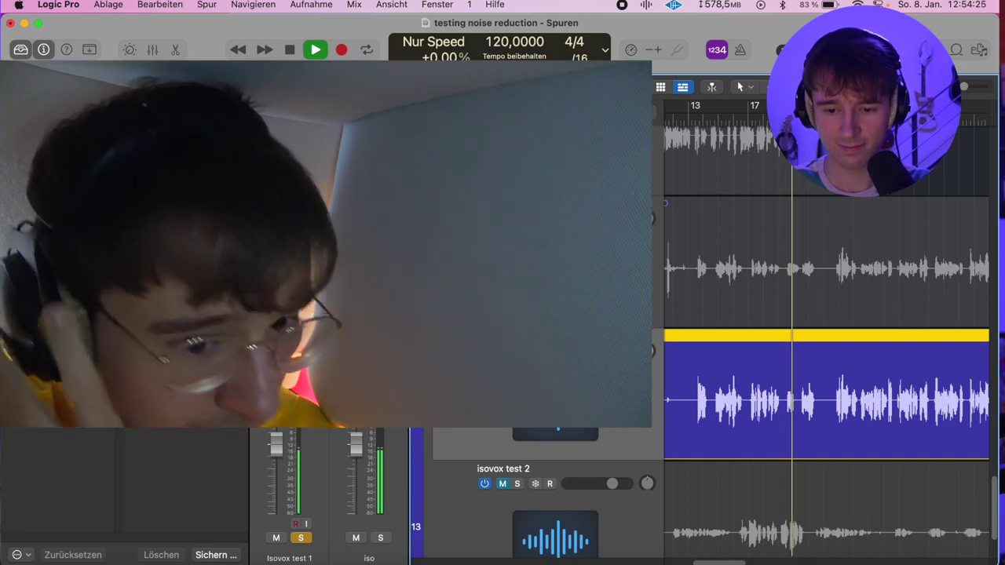
key(space)
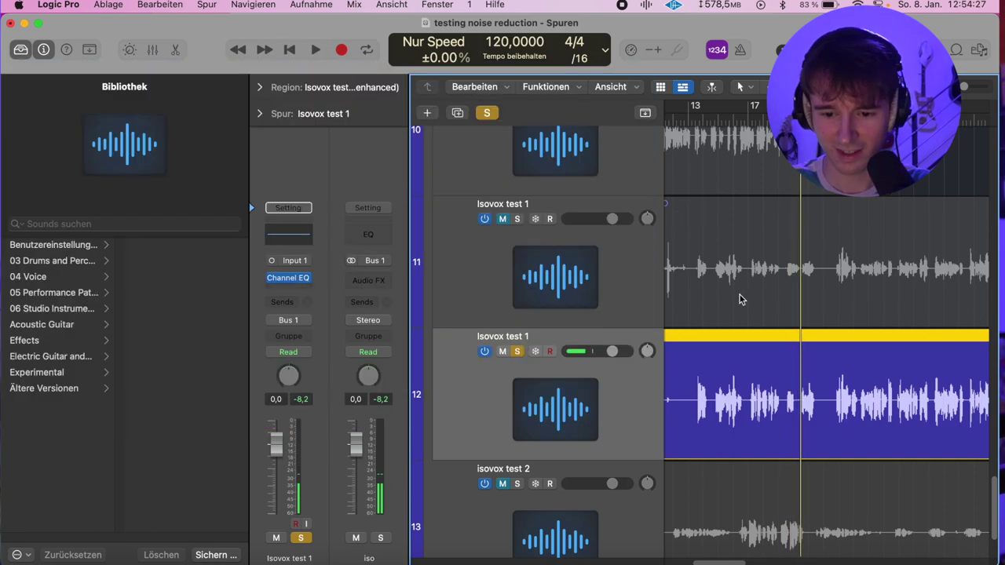
Step: Examine the original and enhanced "Isovox test 1" waveforms side by side around bars 19 to 23
scroll(805, 301, up, 5)
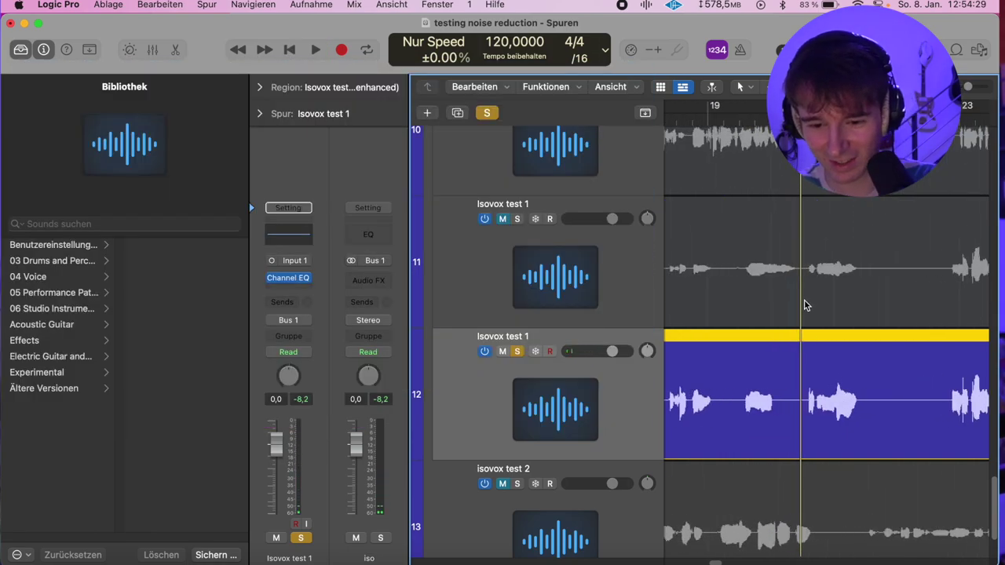
scroll(805, 300, left, 3)
scroll(805, 306, down, 3)
scroll(805, 306, right, 2)
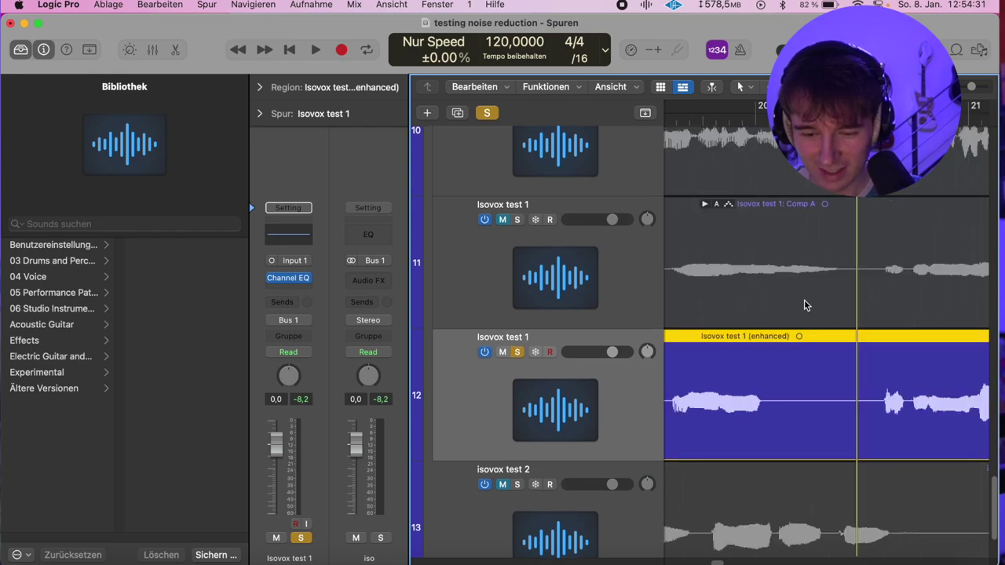
scroll(805, 305, down, 3)
scroll(805, 305, right, 1)
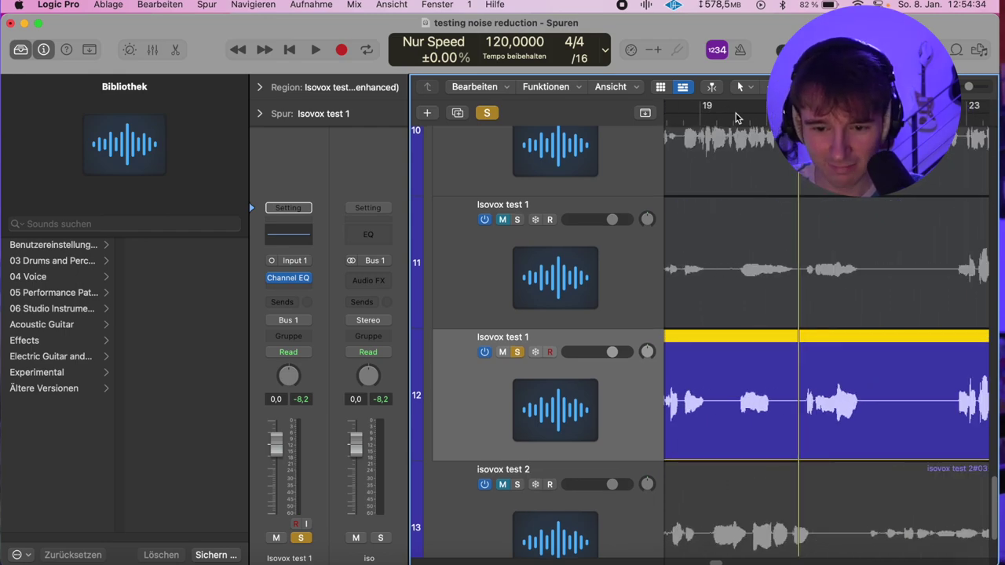
scroll(736, 113, down, 1)
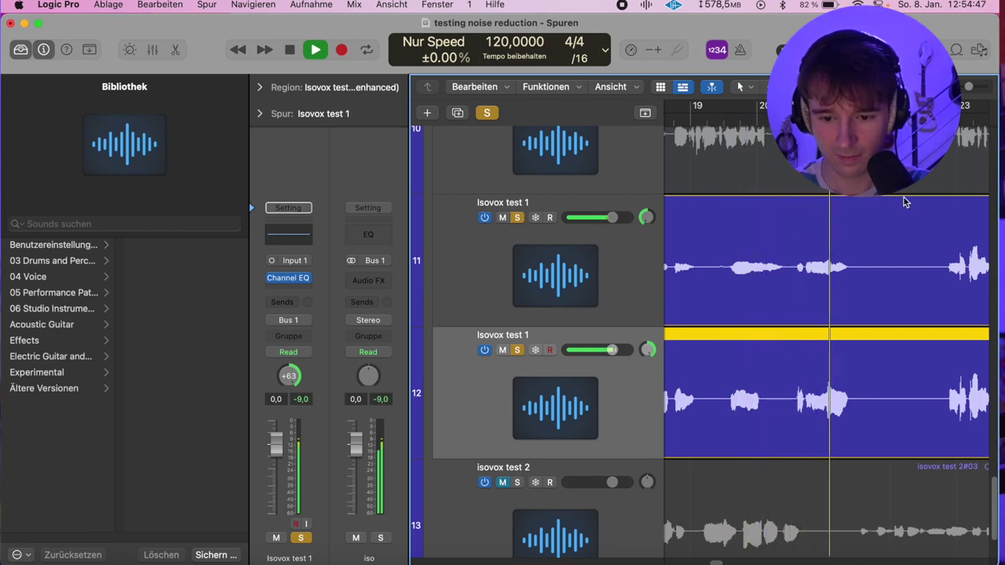
Step: Set the pan of the enhanced "Isovox test 1" track to +2 and play the original vocal on its own
key(space)
drag(647, 350, 646, 400)
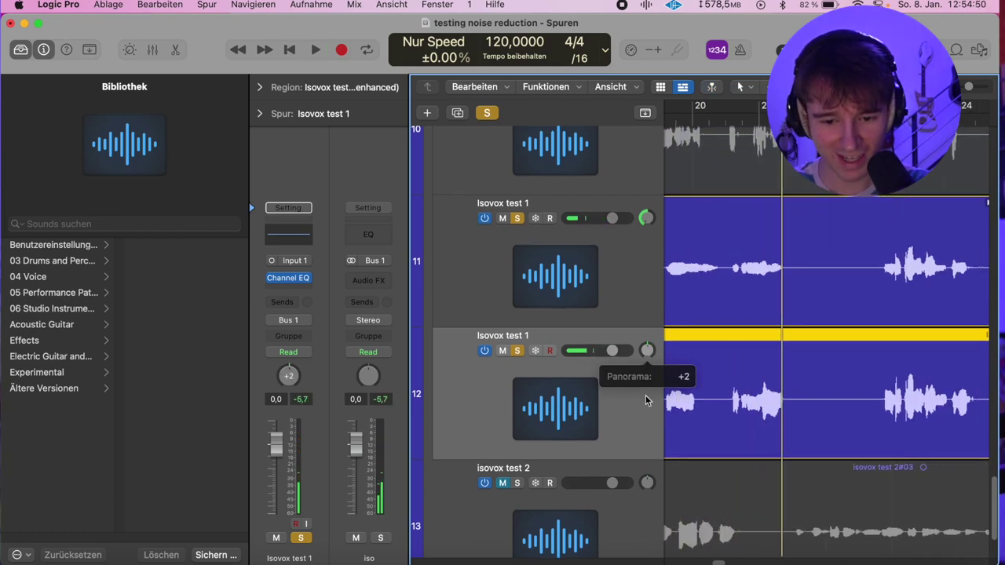
click(517, 219)
key(space)
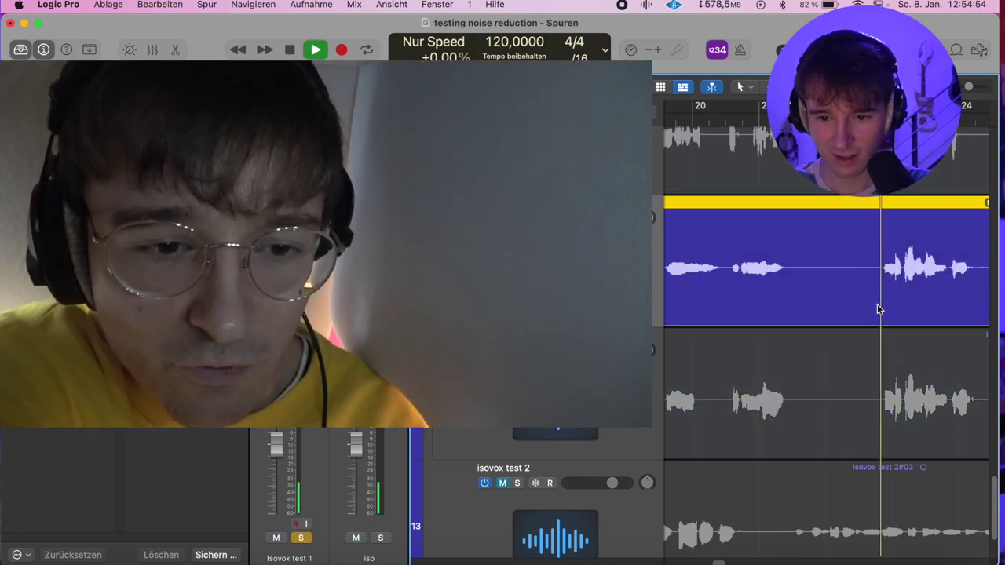
Step: Bring the pan of the original "Isovox test 1" track back towards the centre while its playback continues
scroll(877, 309, right, 3)
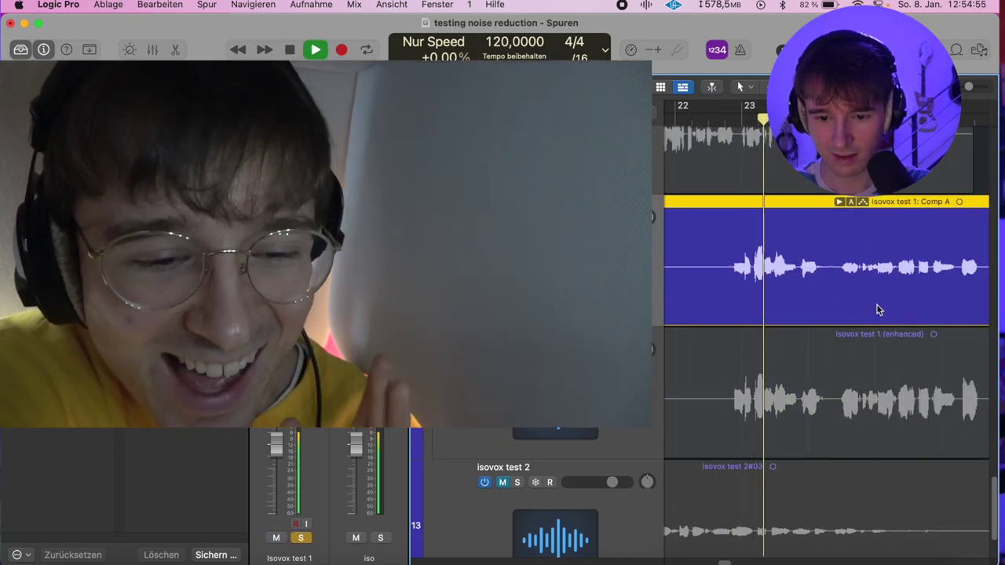
scroll(878, 308, left, 2)
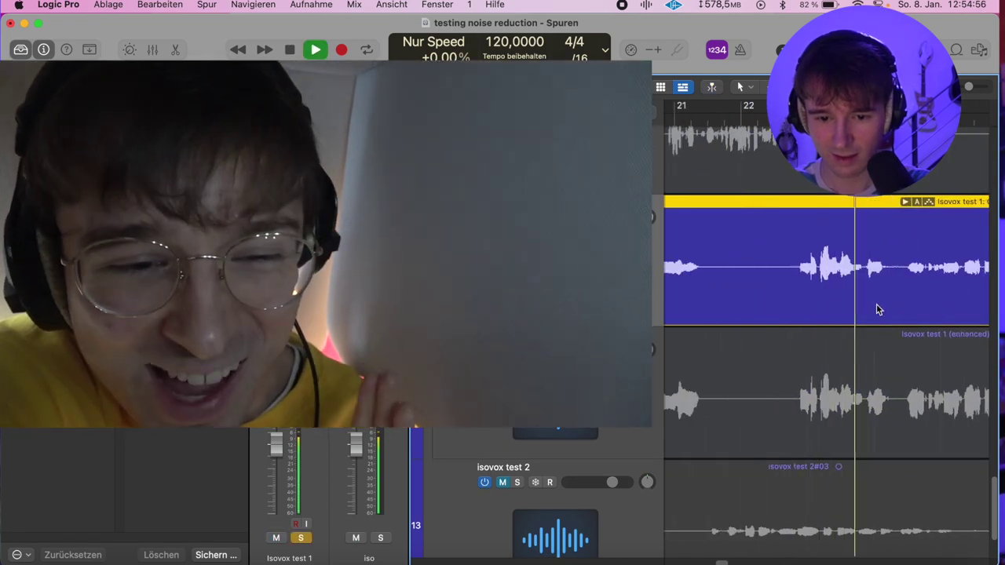
scroll(877, 308, left, 2)
drag(647, 217, 646, 192)
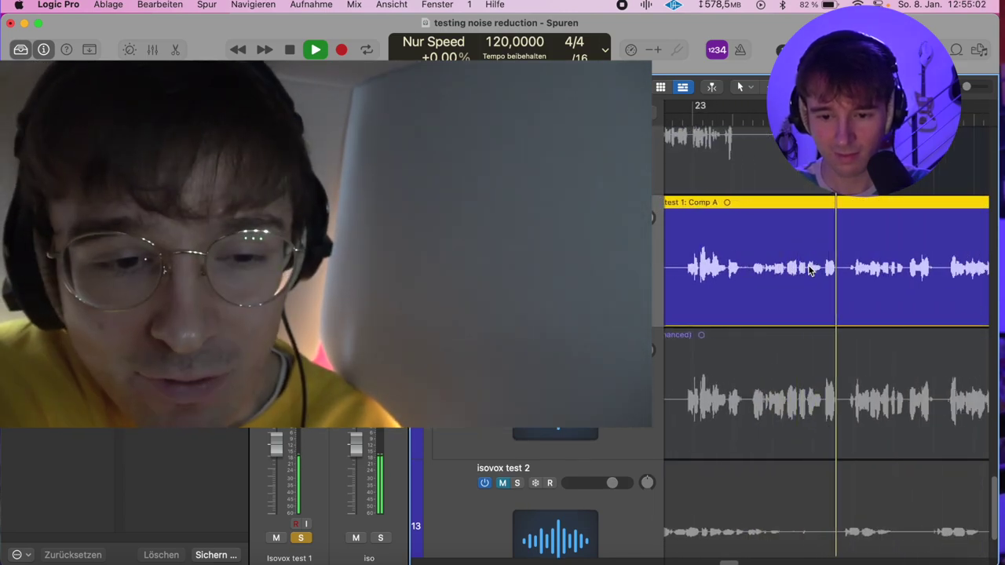
Step: Compare the original vocal with the enhanced one from around bar 23, ending with the enhanced track soloed
scroll(809, 268, down, 2)
scroll(809, 267, up, 2)
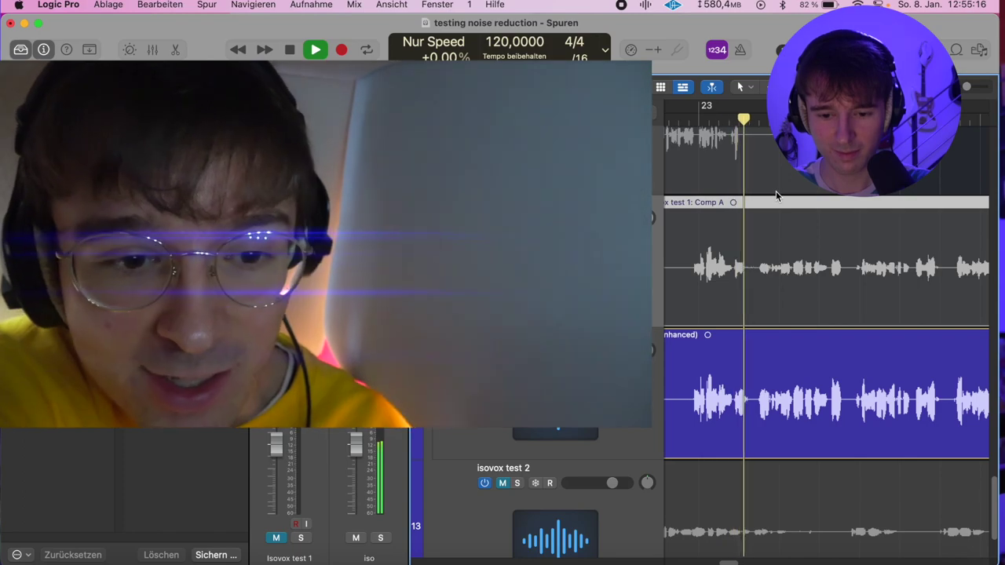
scroll(776, 191, down, 3)
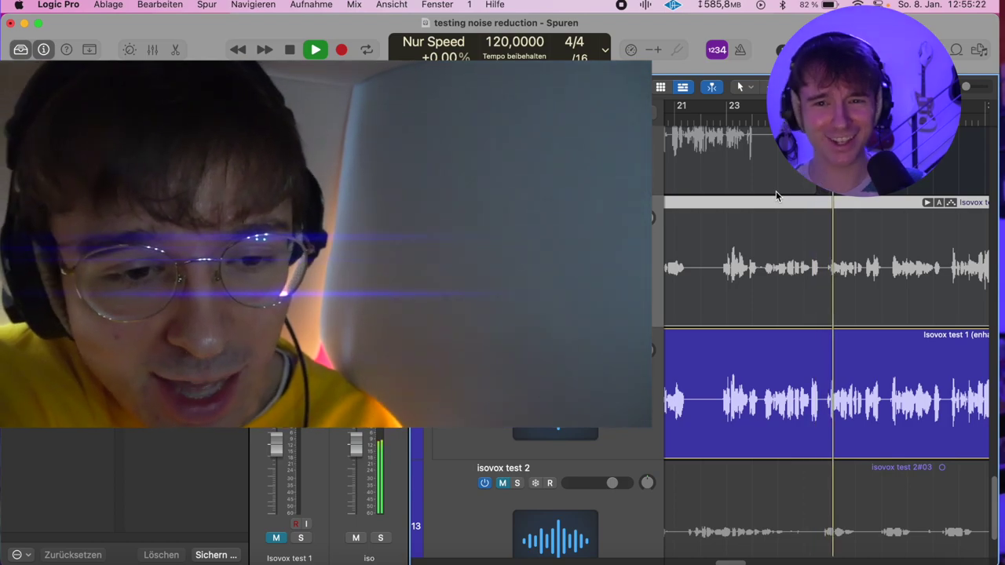
key(s)
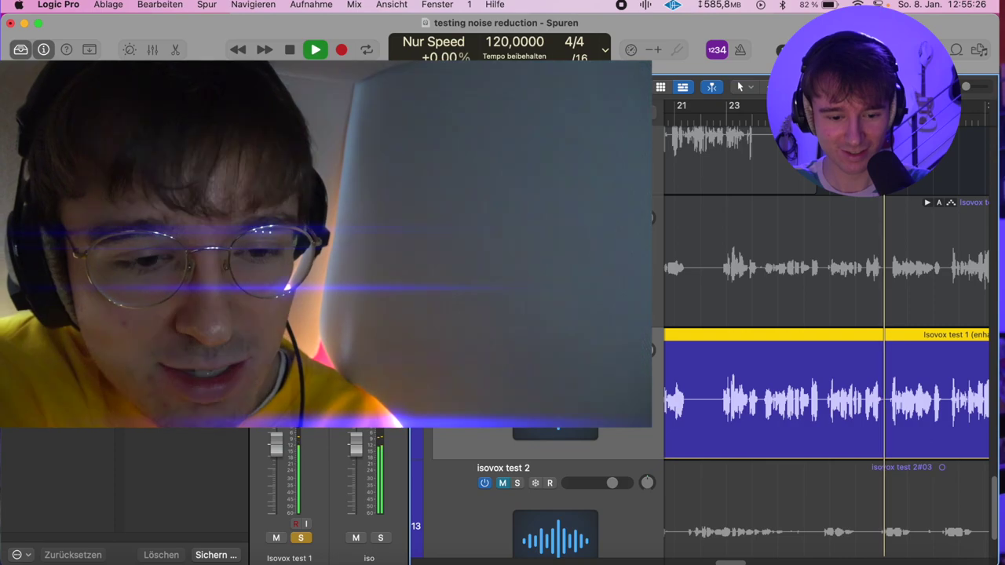
Step: Add the Raum reverb after the Channel EQ on the enhanced vocal track, listen to it, and close the plug-in window
click(295, 286)
text(raum)
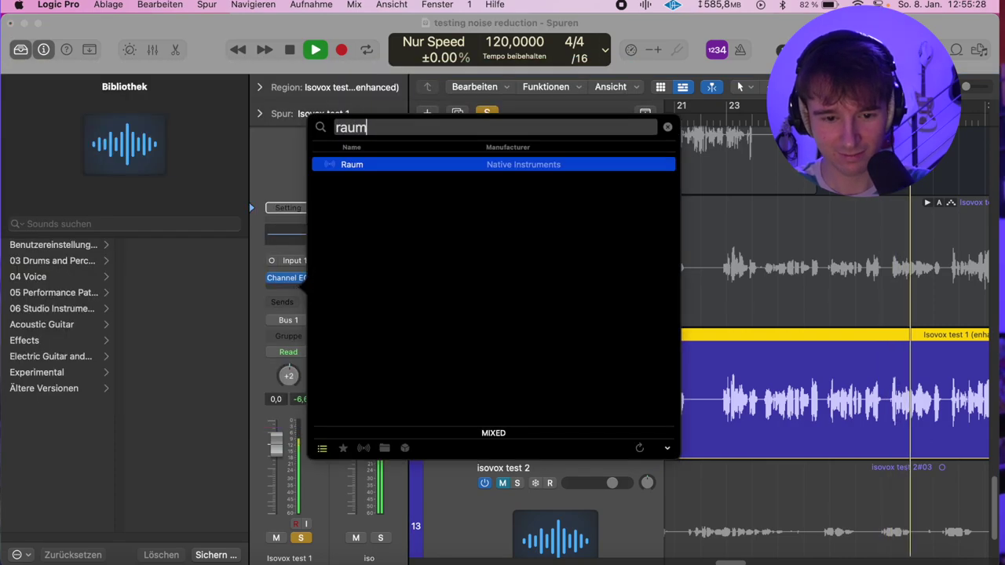
double_click(367, 170)
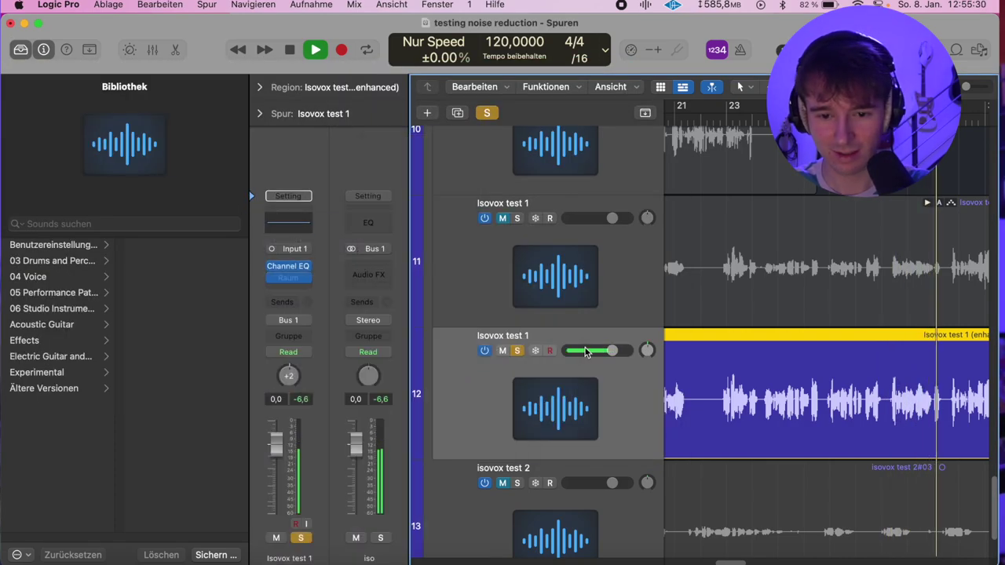
scroll(819, 267, down, 3)
scroll(822, 265, down, 1)
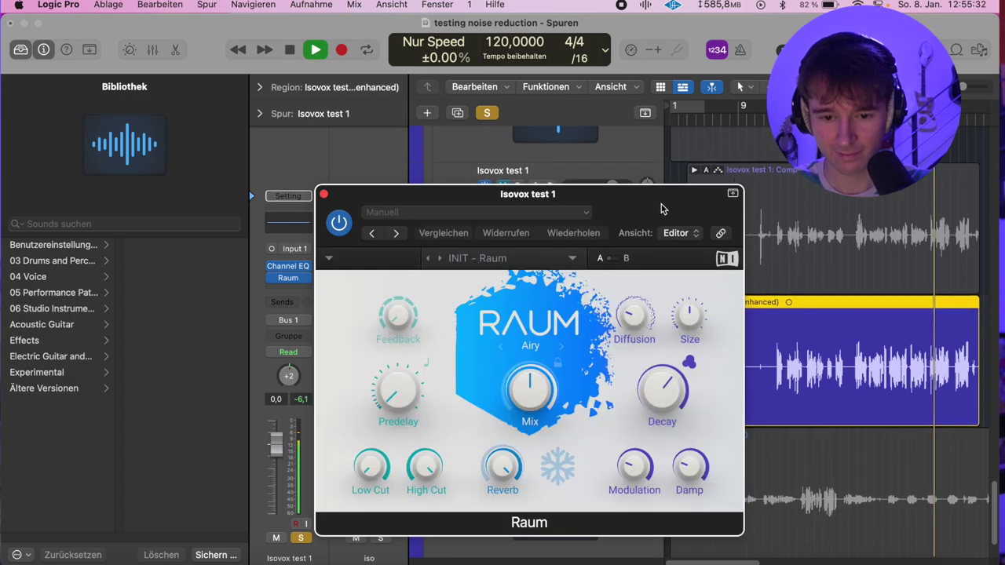
drag(662, 211, 506, 151)
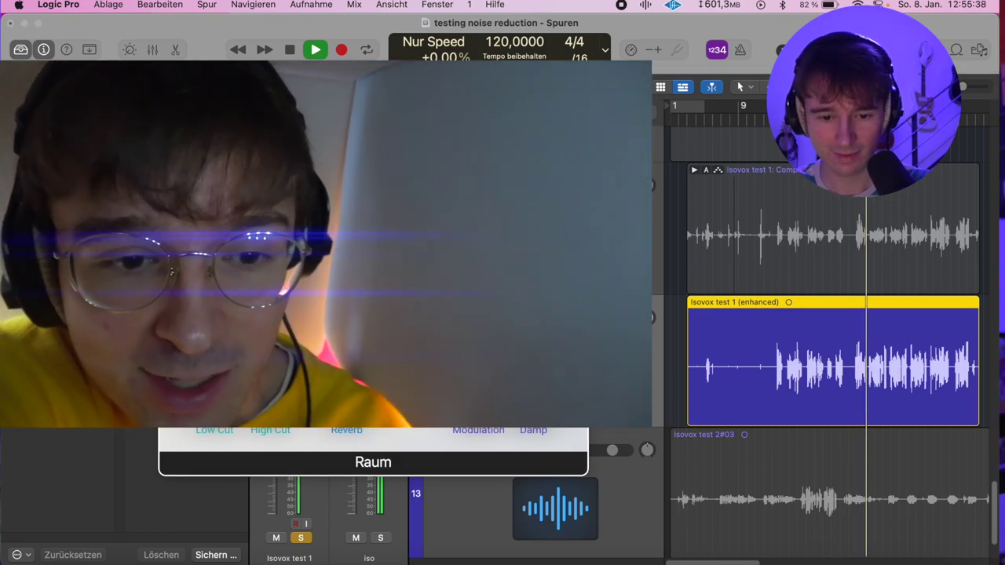
key(super+w)
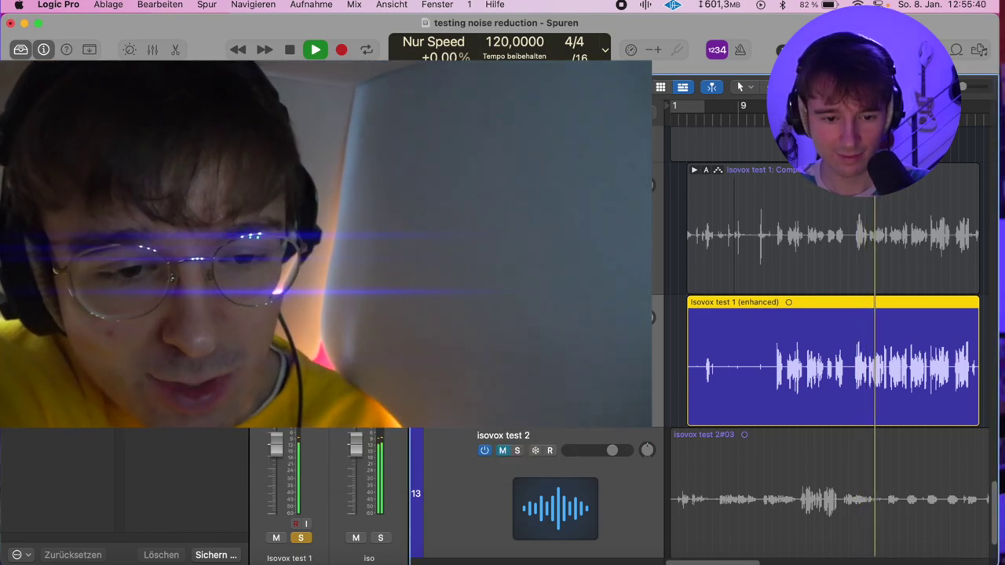
Step: Insert Pitch Correction between Channel EQ and Raum on the enhanced vocal, with a response of about 48.7 ms, then stop playback
click(291, 235)
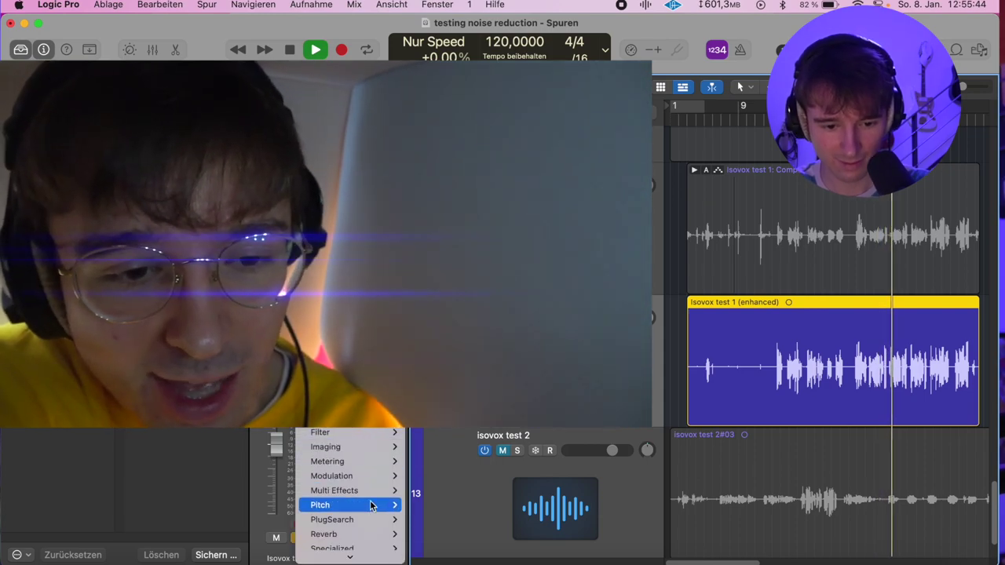
mouse_move(354, 505)
click(516, 505)
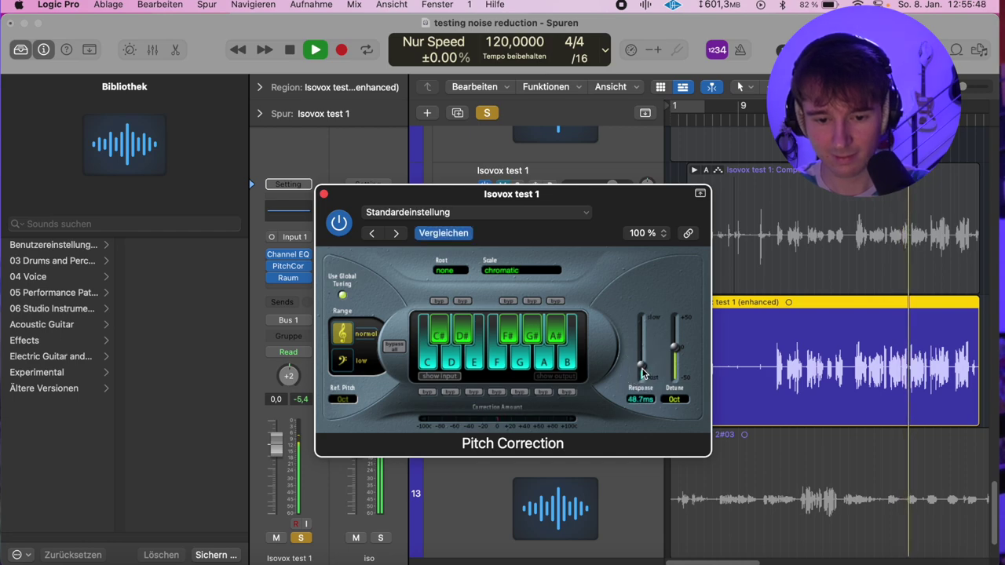
click(325, 194)
scroll(854, 253, right, 2)
key(space)
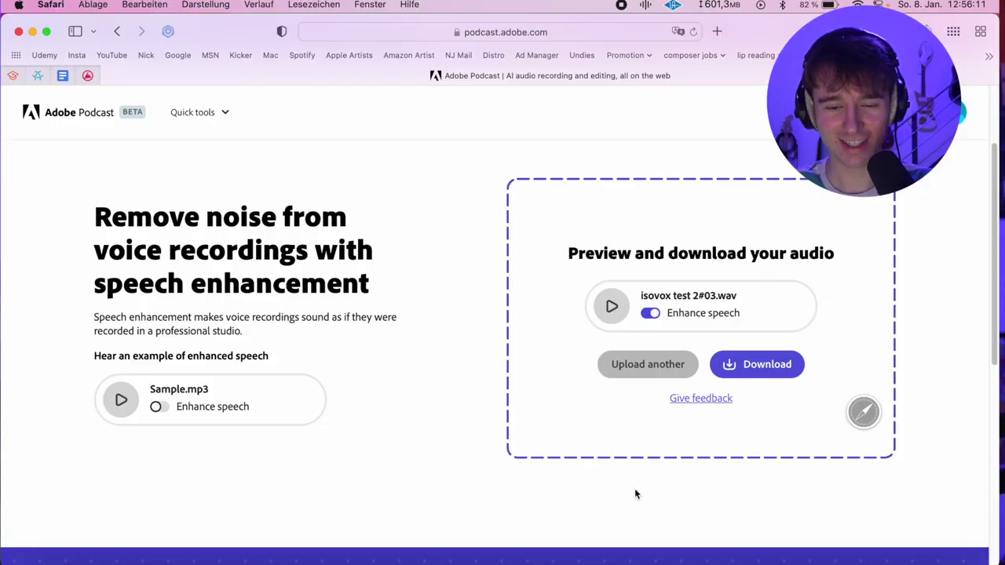
Step: Switch from Safari to Logic Pro and move the solo from "test 1 brainwashed backing" to "test 2happy backing for video"
click(574, 561)
scroll(689, 374, left, 2)
scroll(690, 374, up, 10)
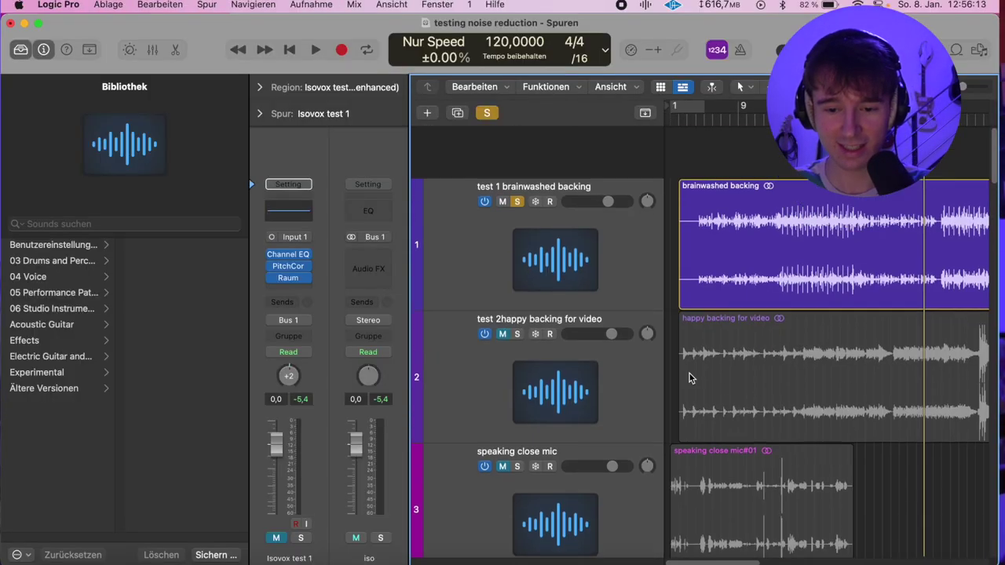
click(518, 150)
click(519, 281)
click(534, 310)
Step: Duplicate the "isovox test 2" track to get an empty track directly below it
scroll(535, 311, down, 10)
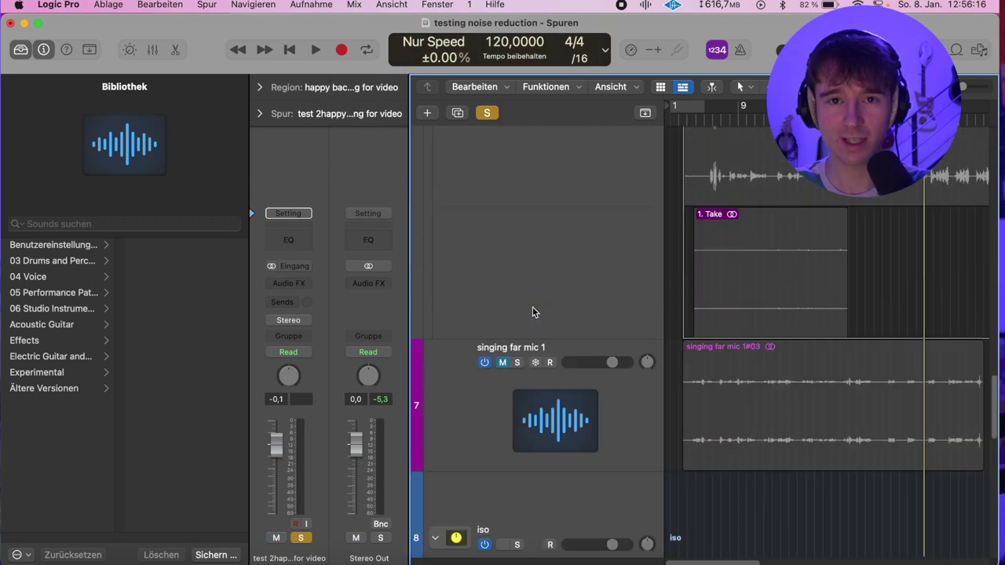
click(697, 344)
click(552, 397)
click(458, 112)
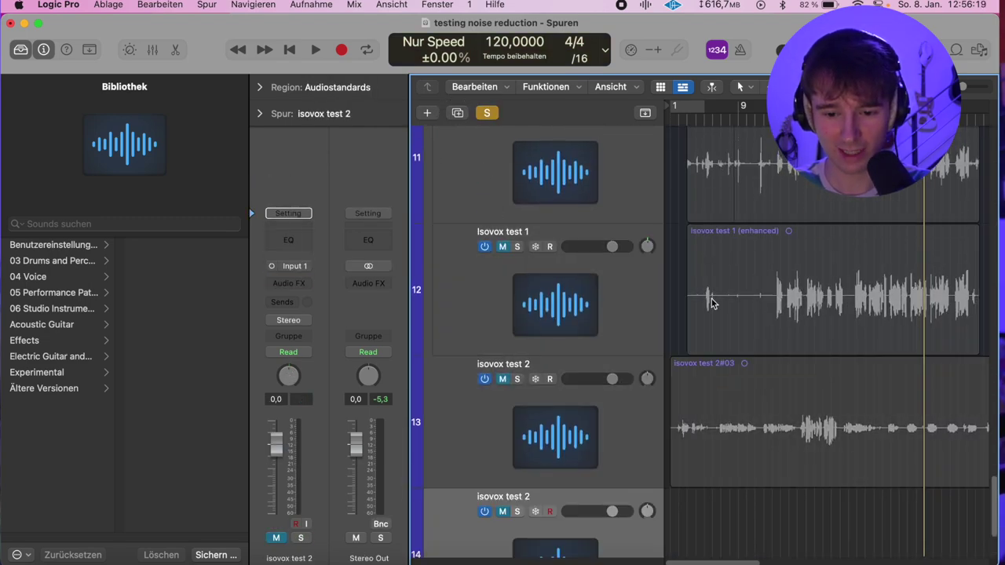
Step: Place the enhanced "isovox test 2#03" file on the empty track below the original, aligned at its start, and listen to the original
drag(867, 559, 669, 479)
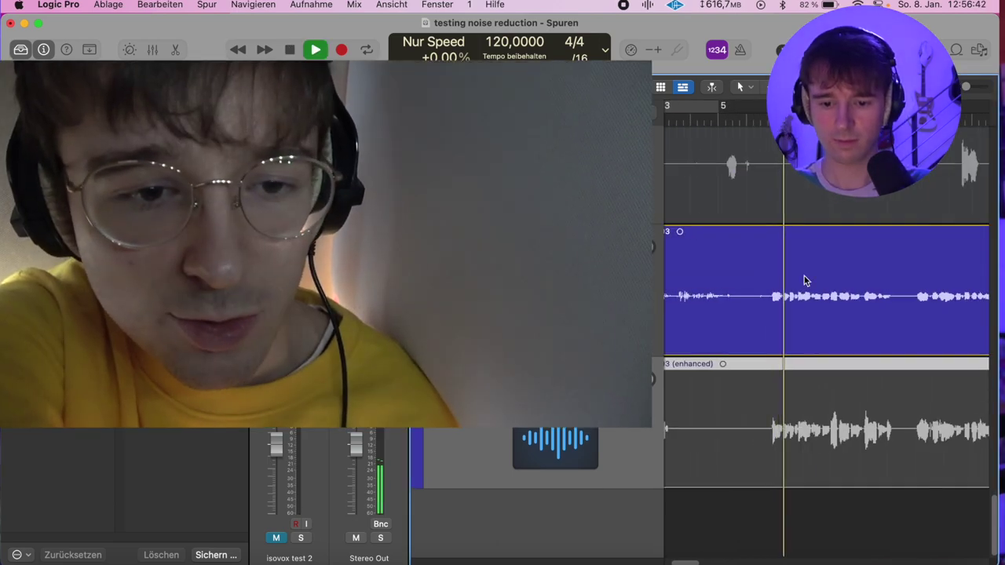
scroll(804, 278, up, 5)
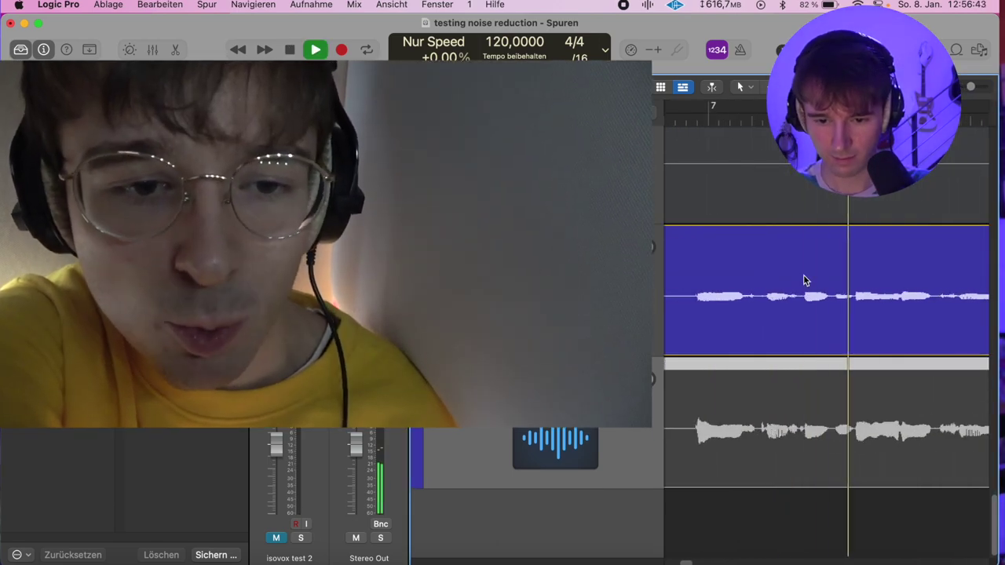
scroll(804, 280, down, 5)
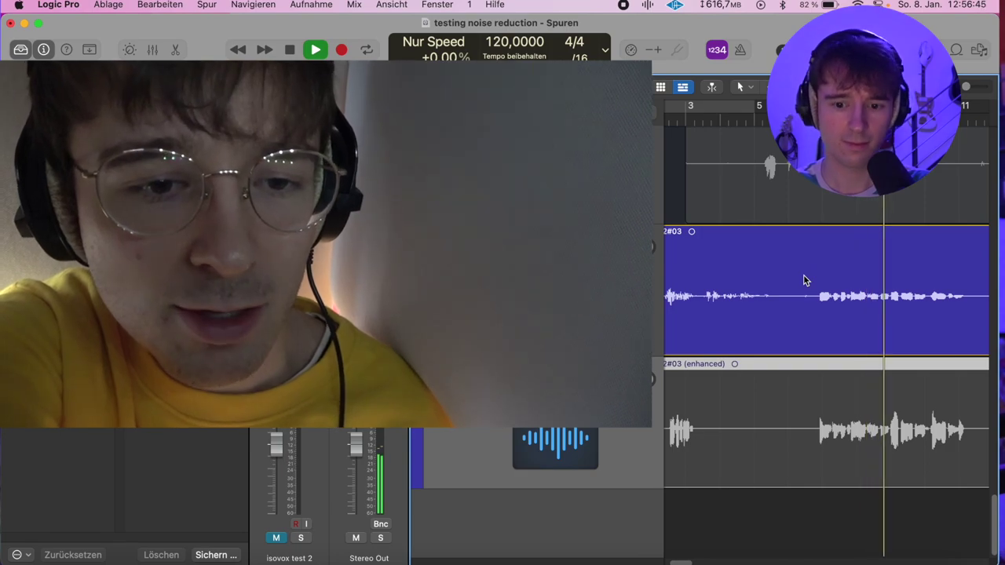
key(super+Left)
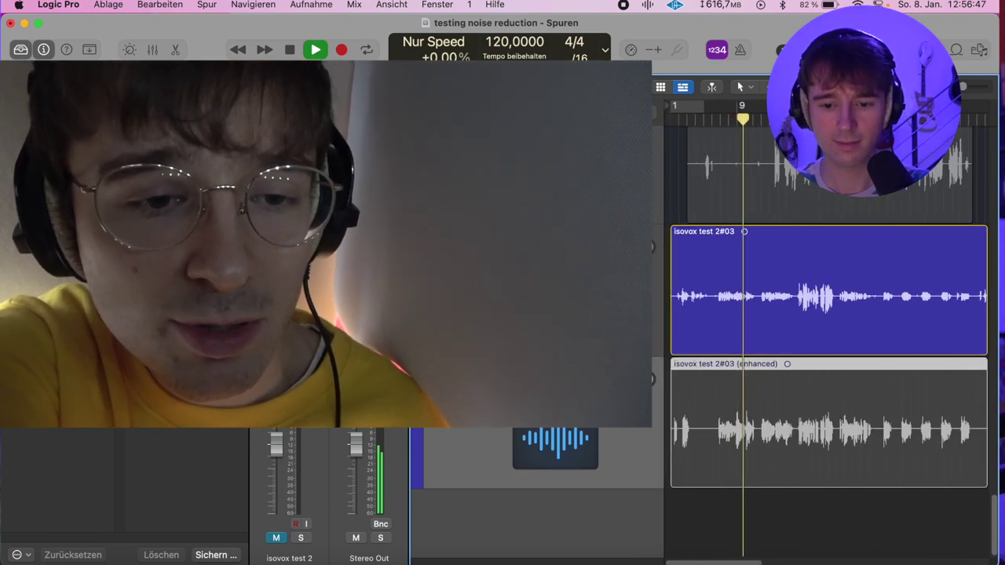
key(super+Right)
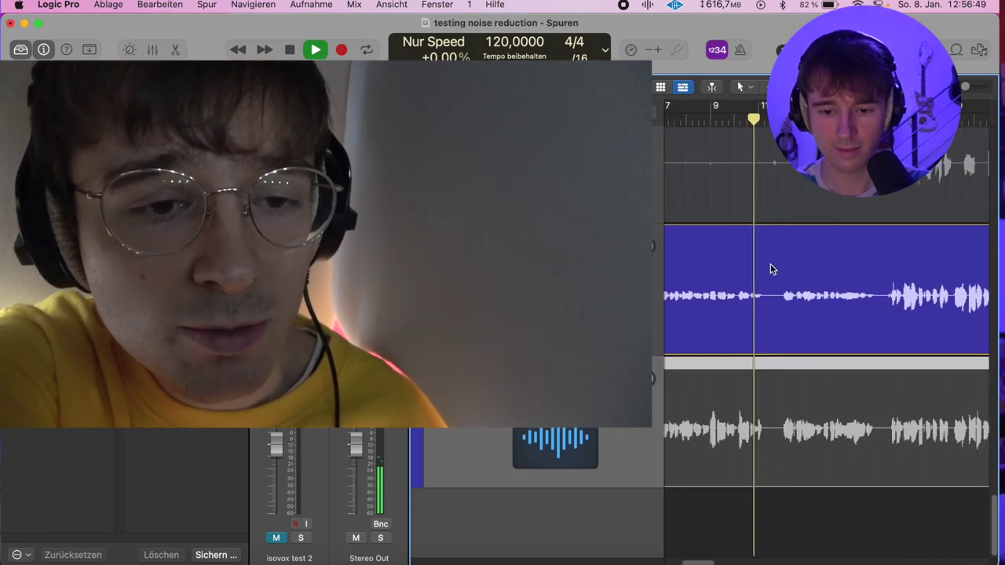
Step: Stop playback, move the solo from the original "isovox test 2" track to the enhanced one, and listen to a passage of it
scroll(772, 268, left, 5)
key(space)
click(517, 247)
click(518, 381)
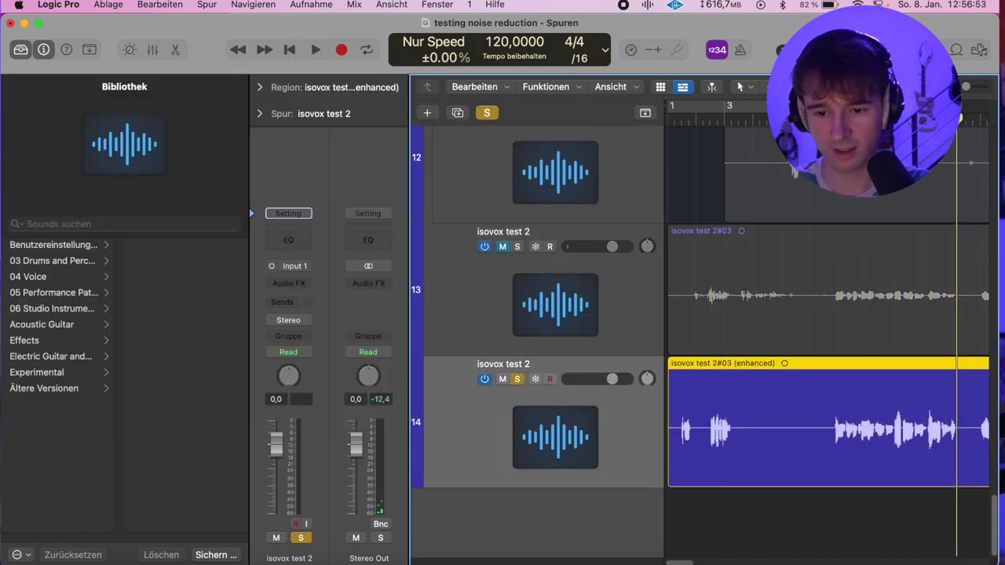
click(832, 194)
key(space)
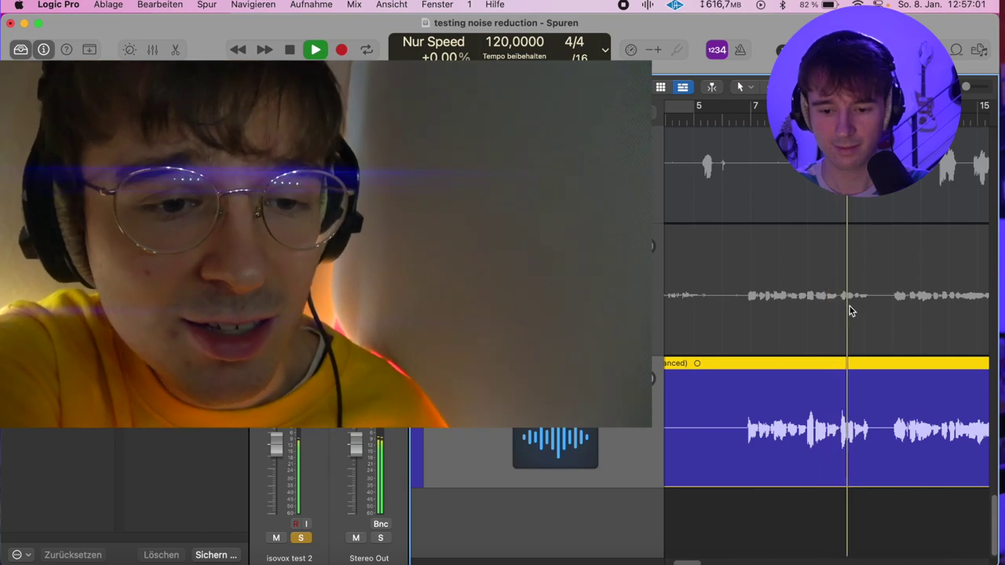
key(space)
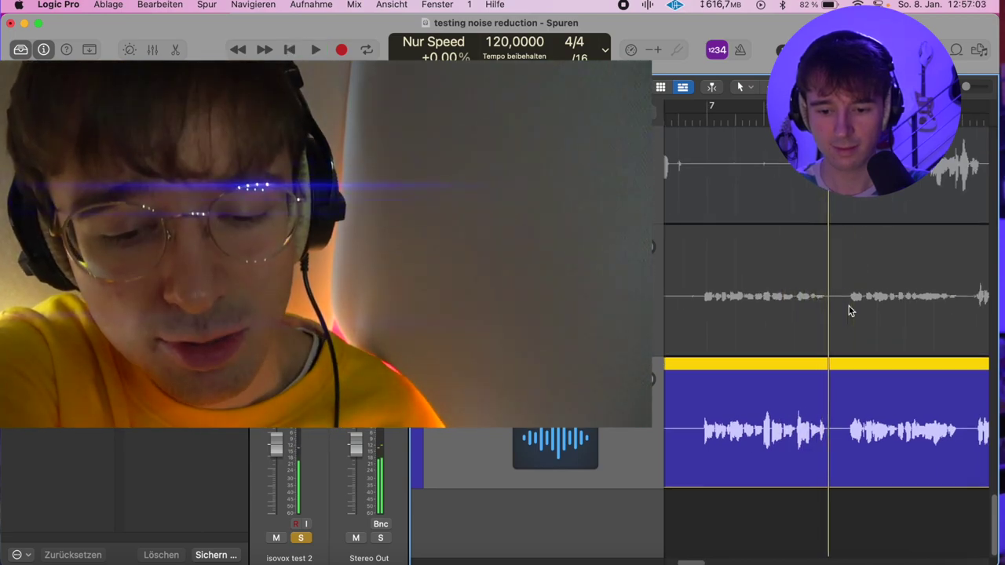
Step: Switch to Safari and look over the Adobe Podcast speech enhancement page
drag(806, 105, 806, 157)
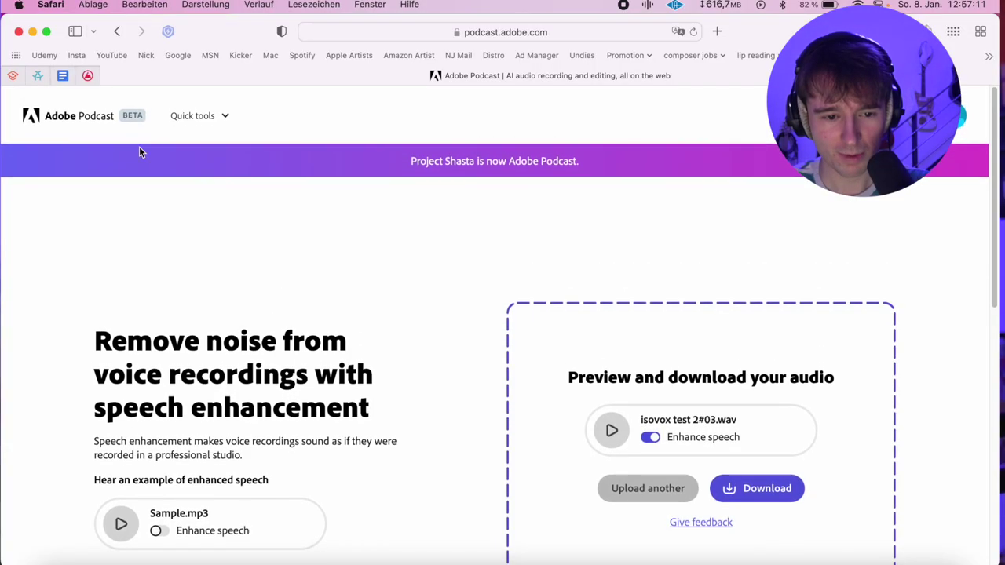
scroll(341, 332, down, 5)
scroll(340, 332, up, 5)
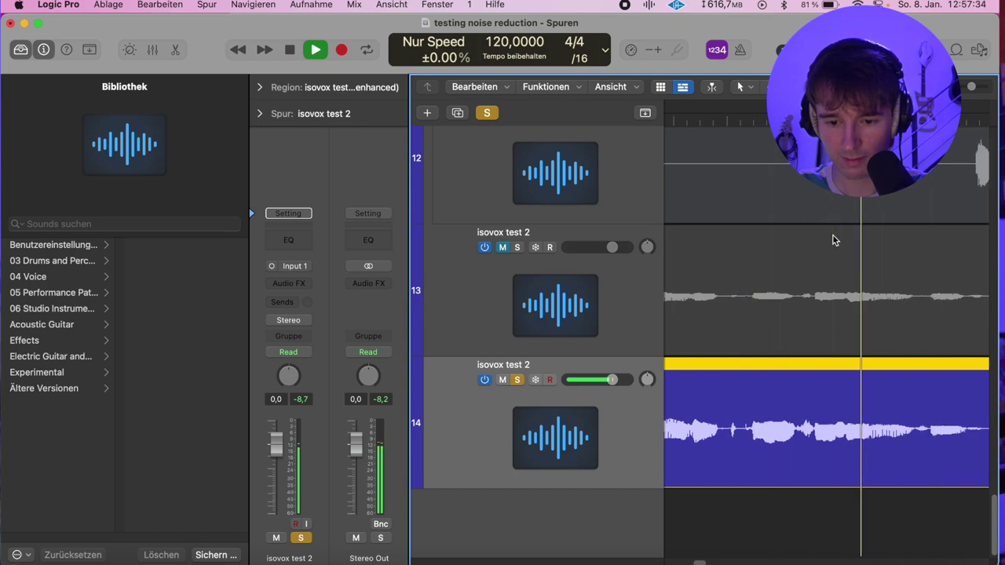
Step: Move the solo to the original "isovox test 2" track, raise its volume to 6.0 dB, and compare it with the enhanced track
click(525, 248)
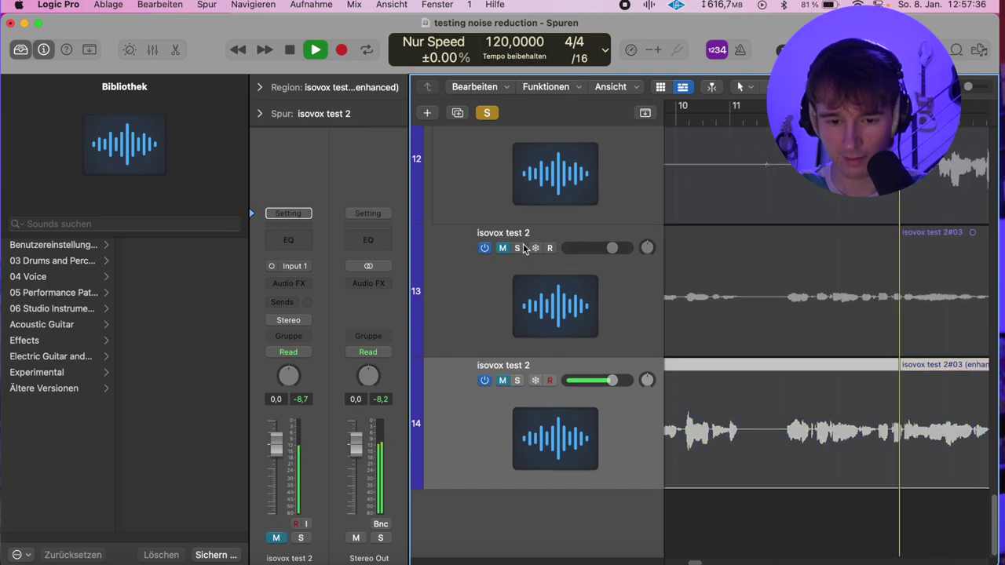
click(517, 248)
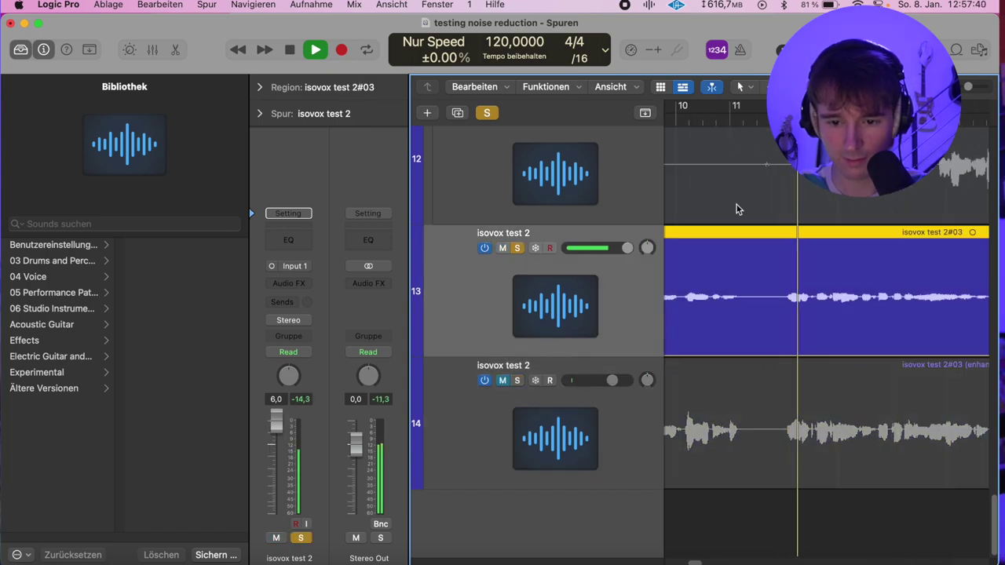
click(574, 433)
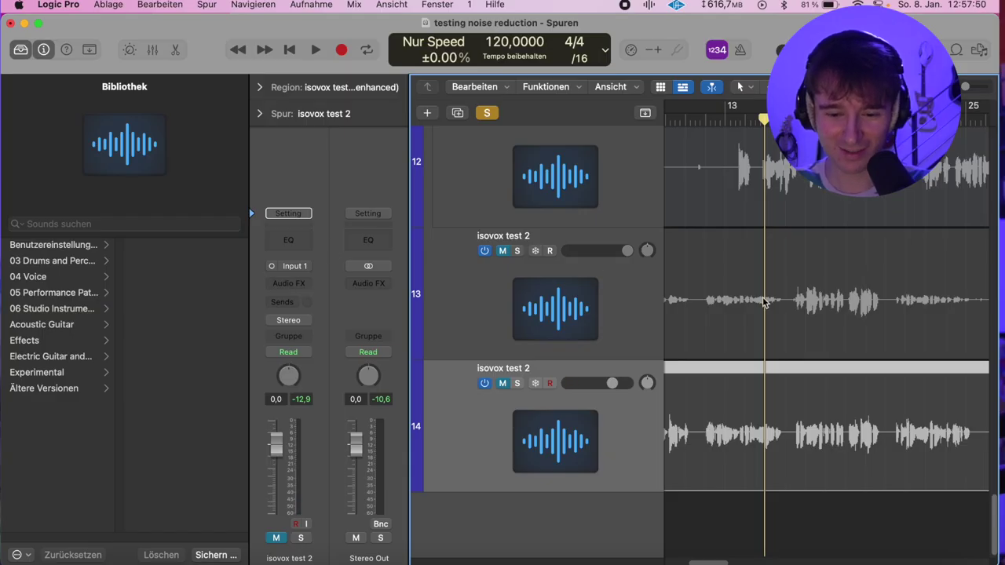
Step: Turn off the solo on the "test 2happy backing for video" track
scroll(764, 302, right, 3)
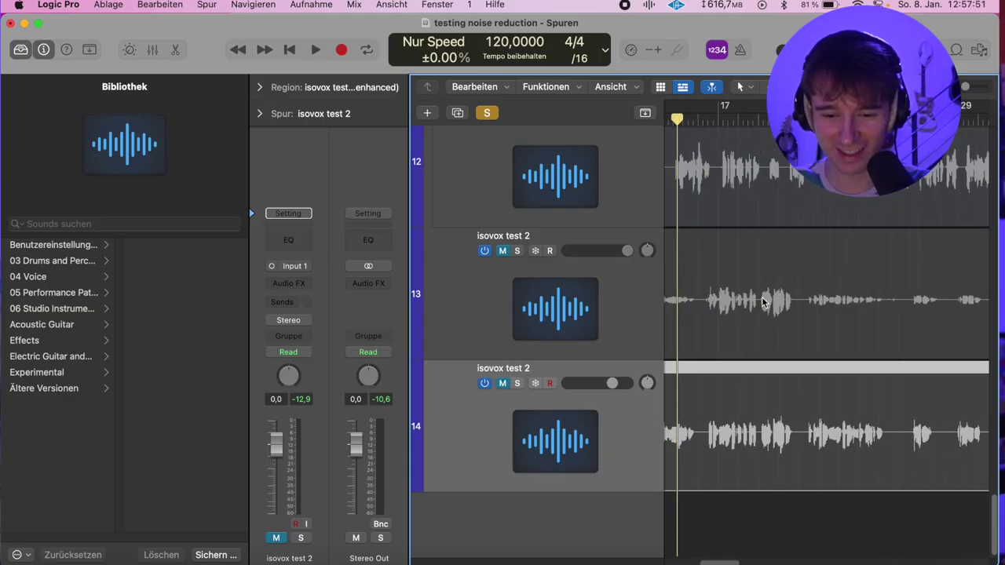
scroll(820, 302, left, 3)
scroll(549, 314, up, 20)
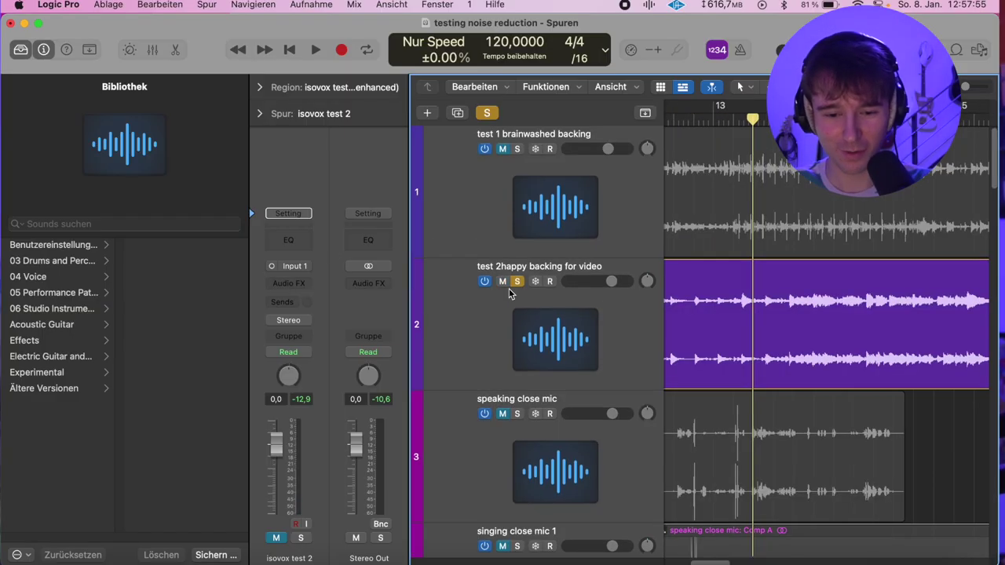
click(518, 284)
click(517, 282)
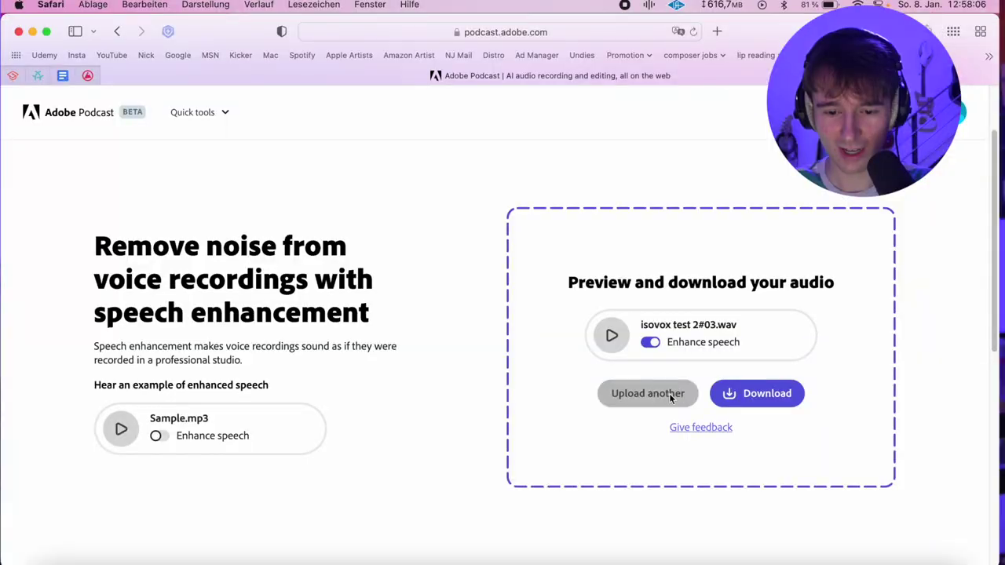
Step: In Safari, upload "speaking close mic#01.wav" from the testing files folder for speech enhancement
click(670, 397)
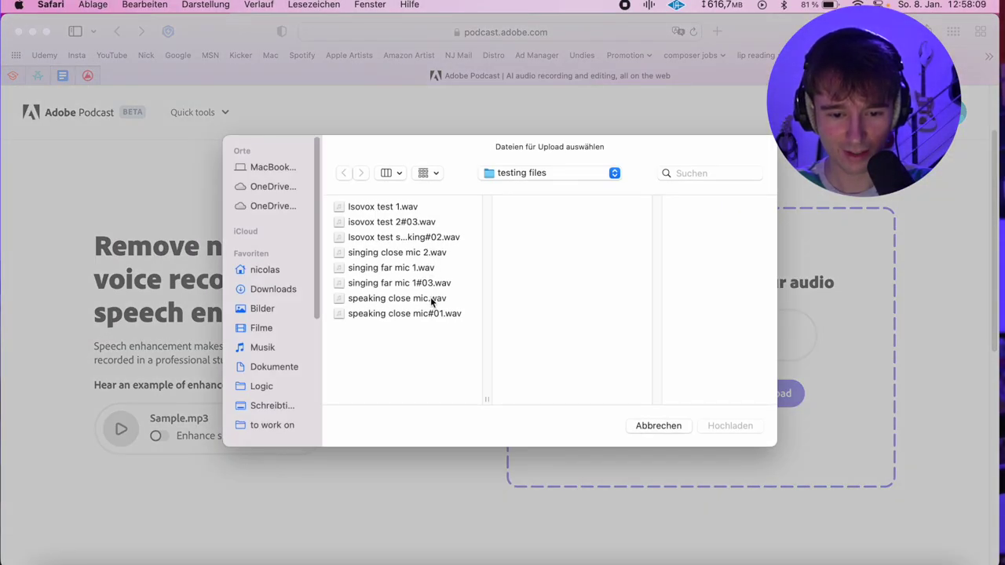
click(439, 300)
Step: In Logic Pro, solo the original "speaking close mic" track and set a cycle range from about bar 17 to bar 20 for playback
click(517, 269)
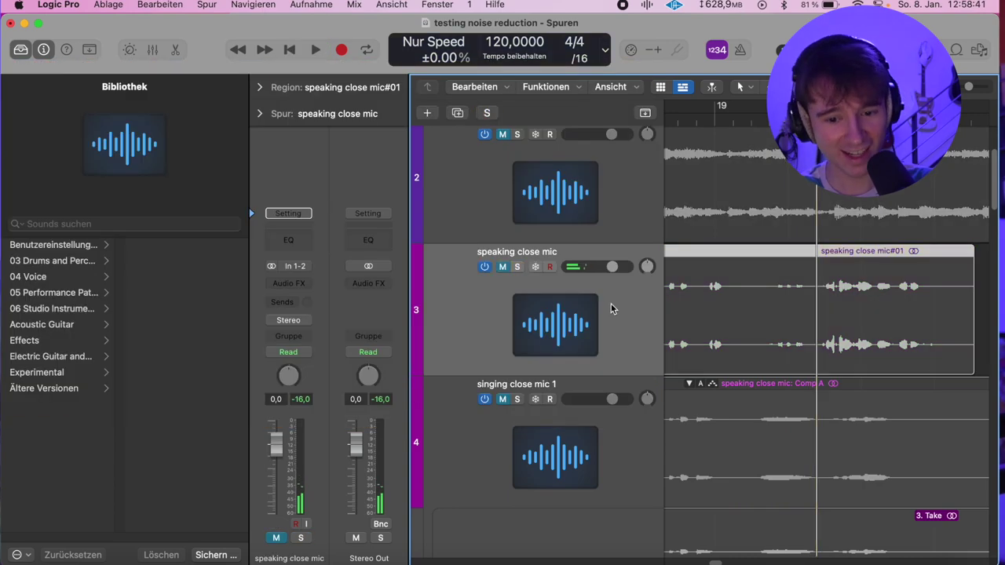
click(175, 559)
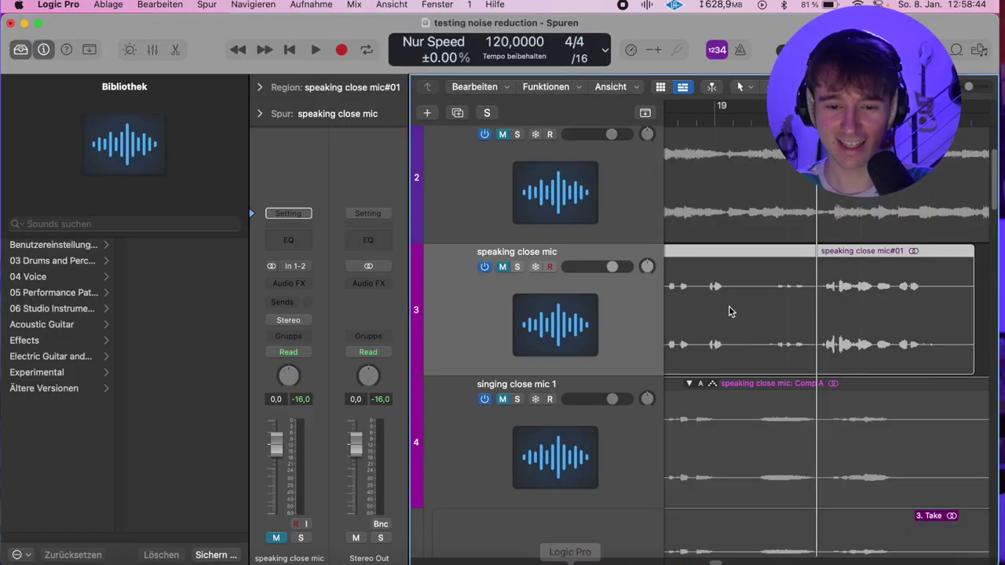
click(817, 301)
key(ctrl+s)
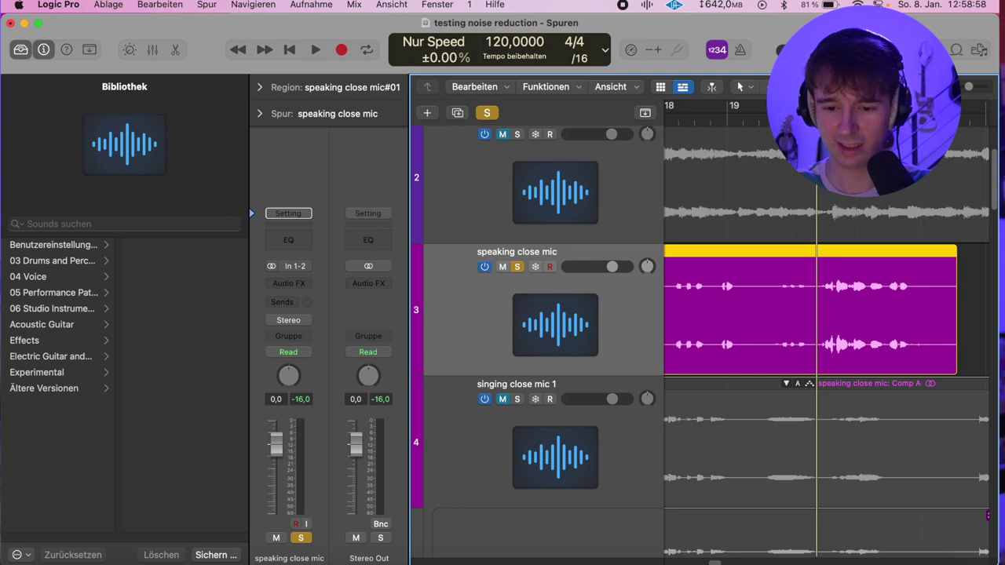
scroll(754, 131, left, 1)
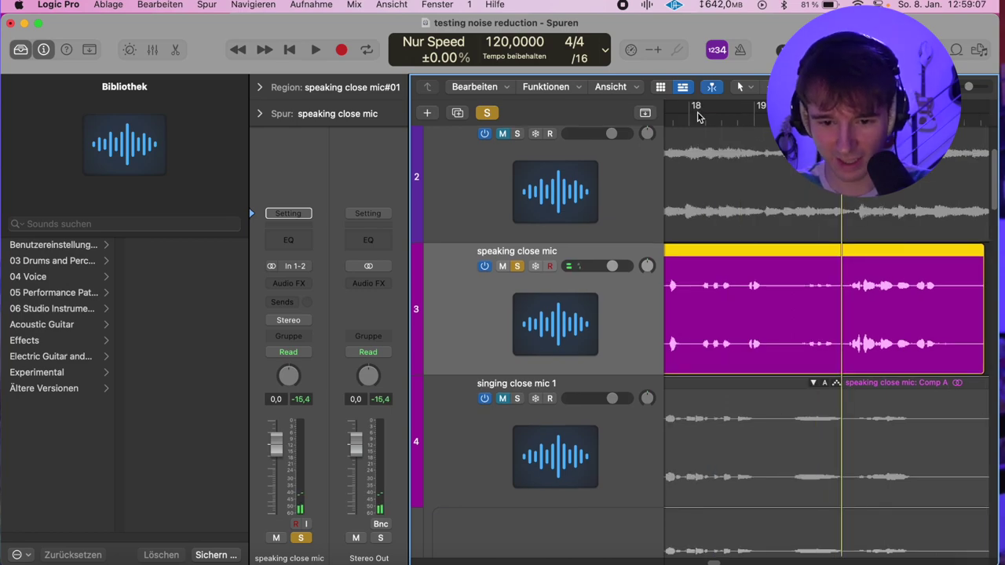
drag(691, 107, 795, 106)
key(space)
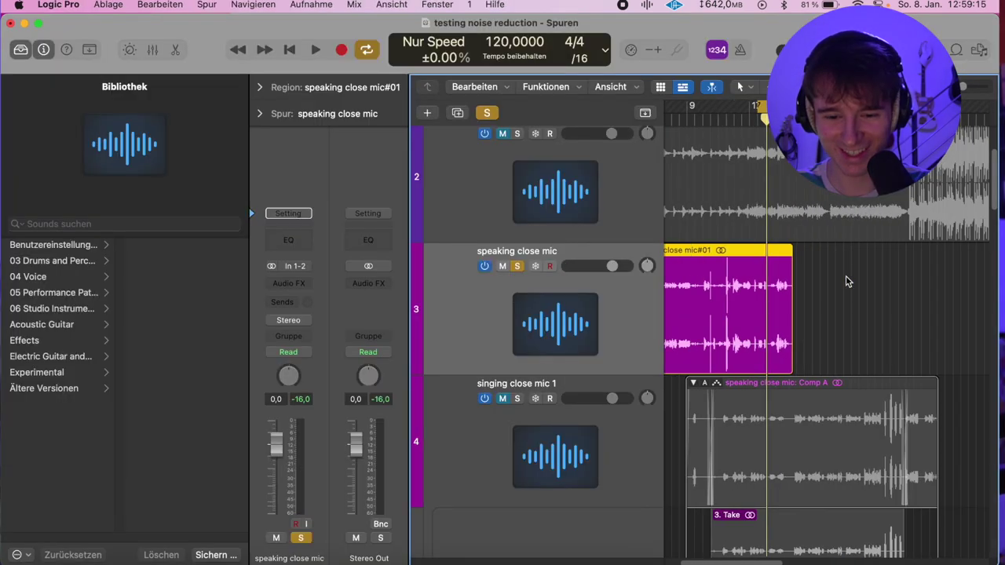
Step: Place the enhanced "speaking close mic#01" file on a track directly below the original, solo it, and listen to the cycled section
drag(846, 275, 667, 424)
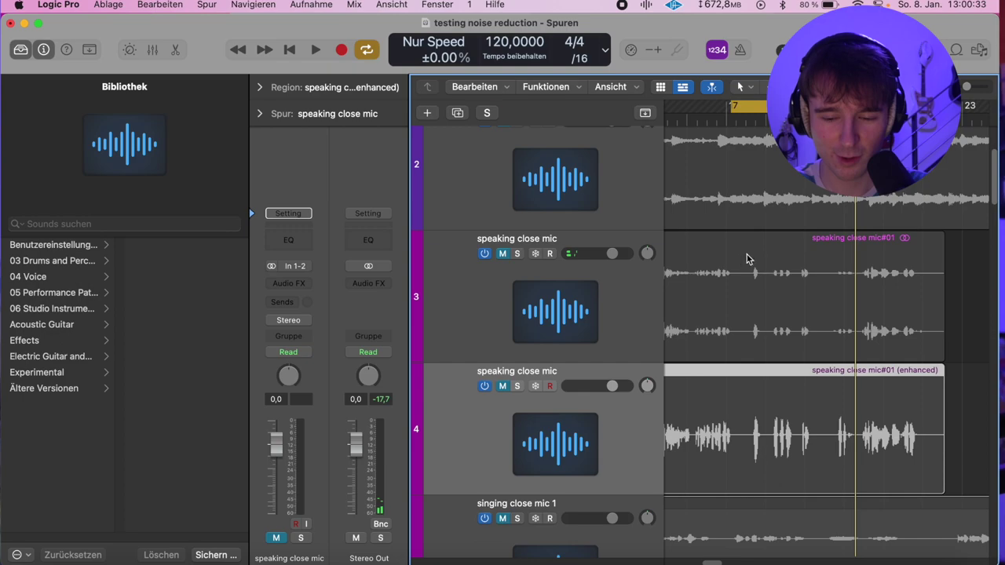
key(s)
key(space)
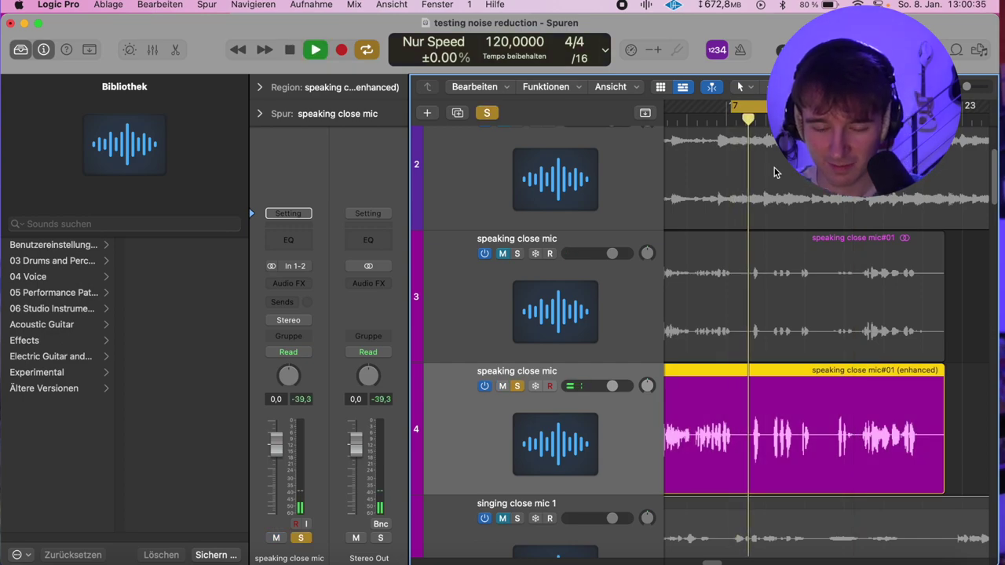
scroll(774, 168, up, 3)
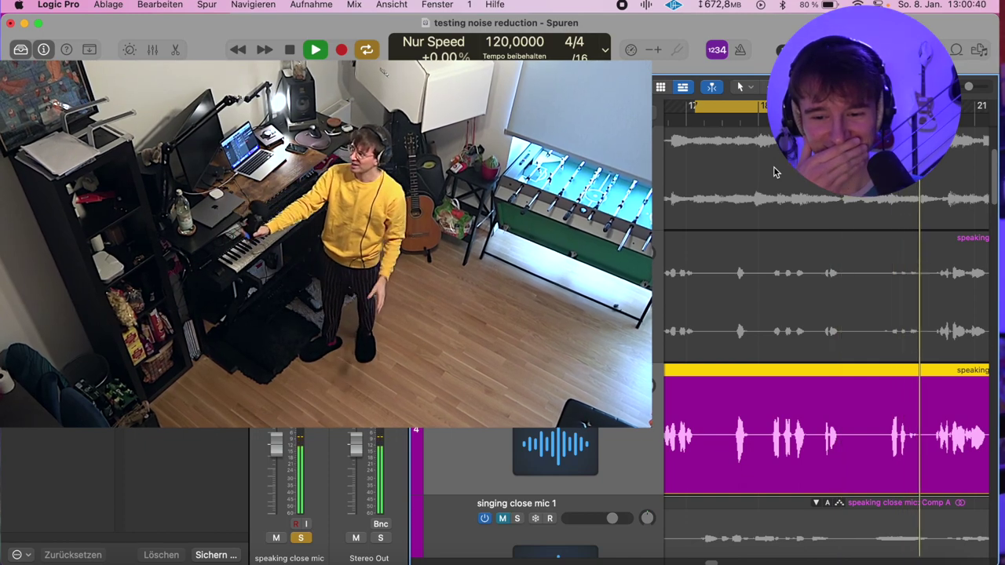
key(space)
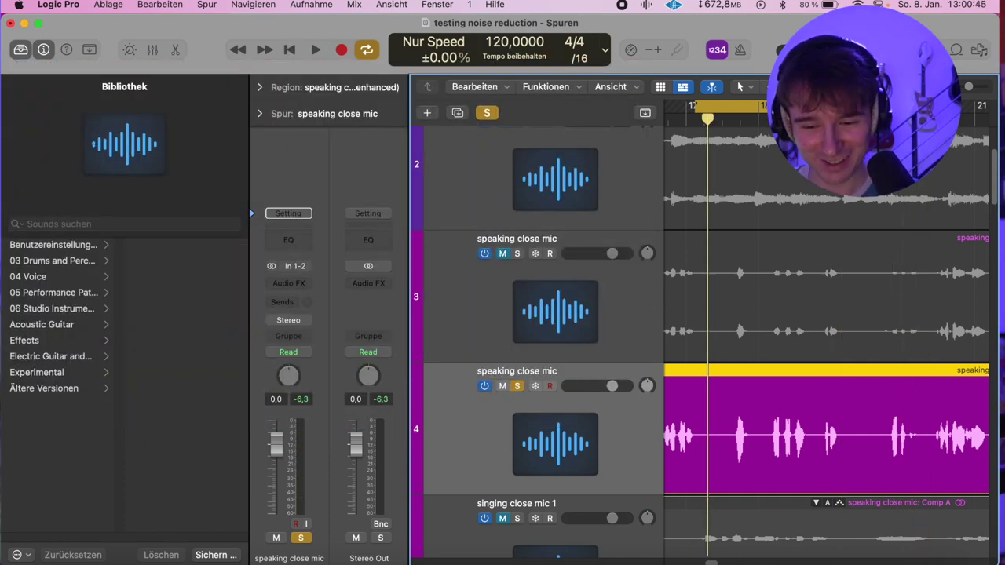
key(space)
key(space)
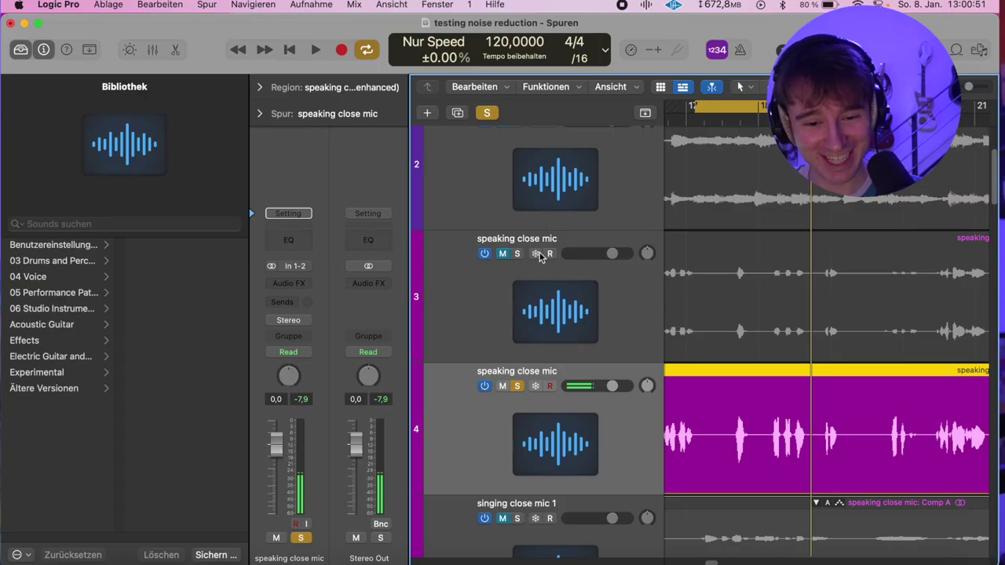
Step: Move the solo to the original "speaking close mic" track and play the cycled section
click(541, 285)
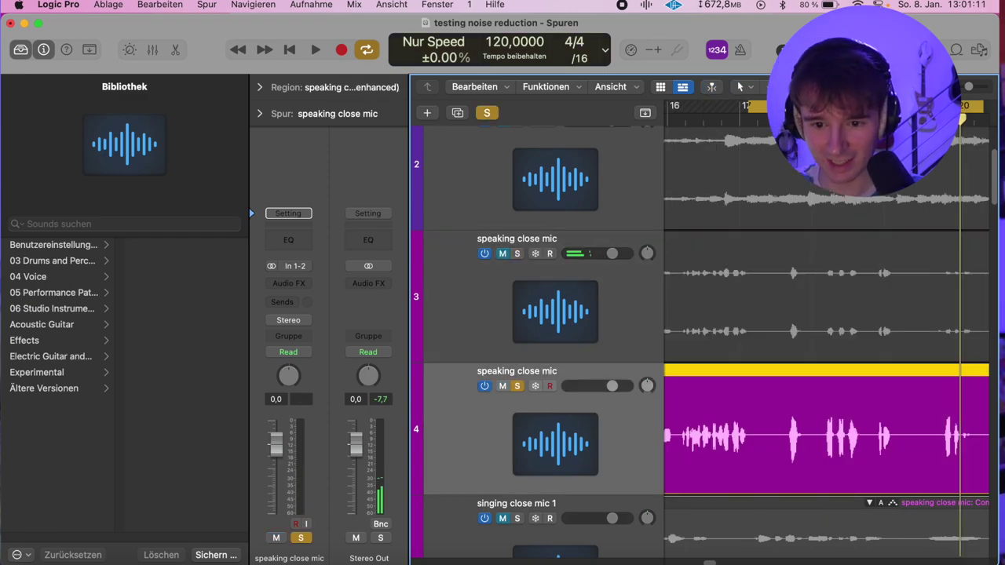
key(space)
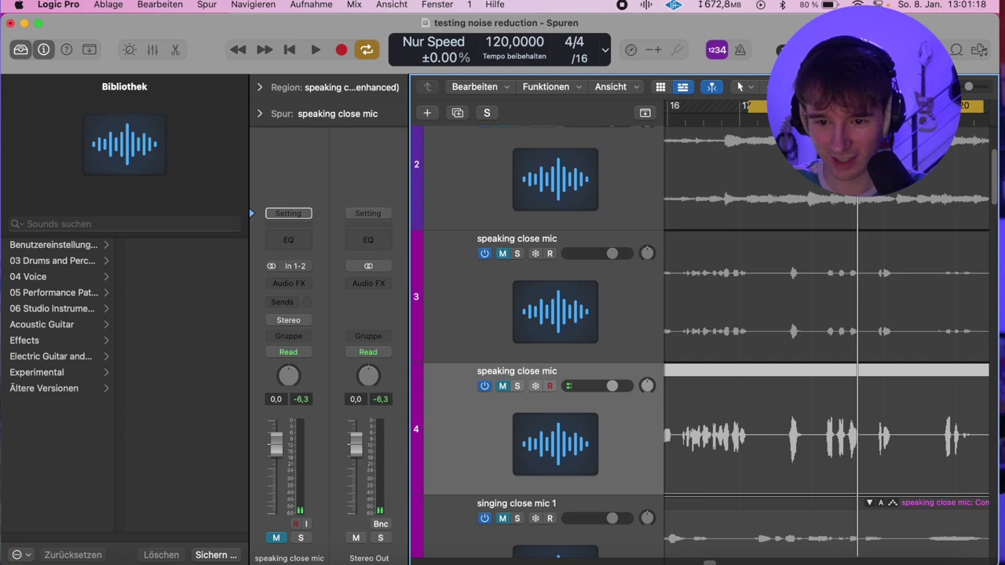
key(super+Down)
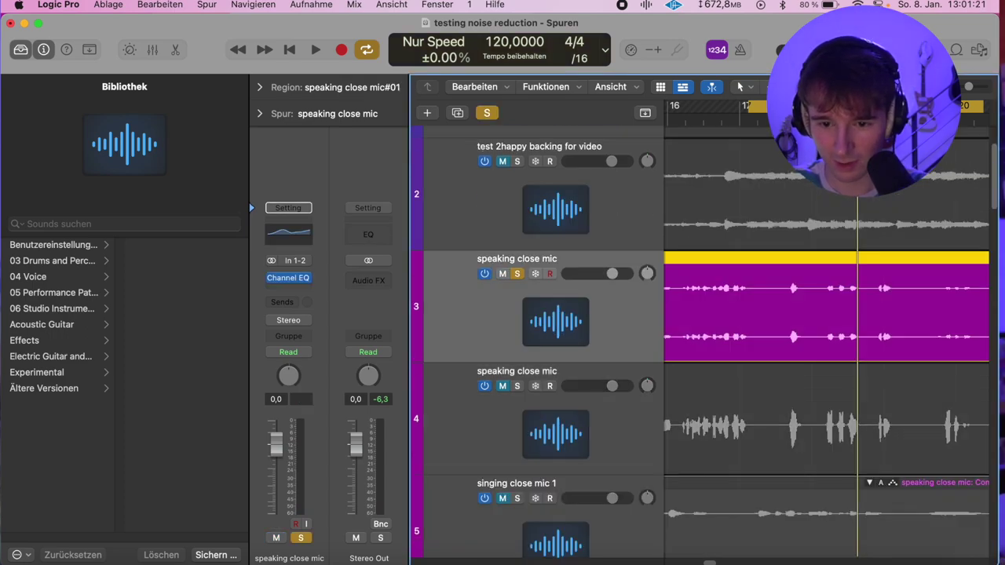
key(space)
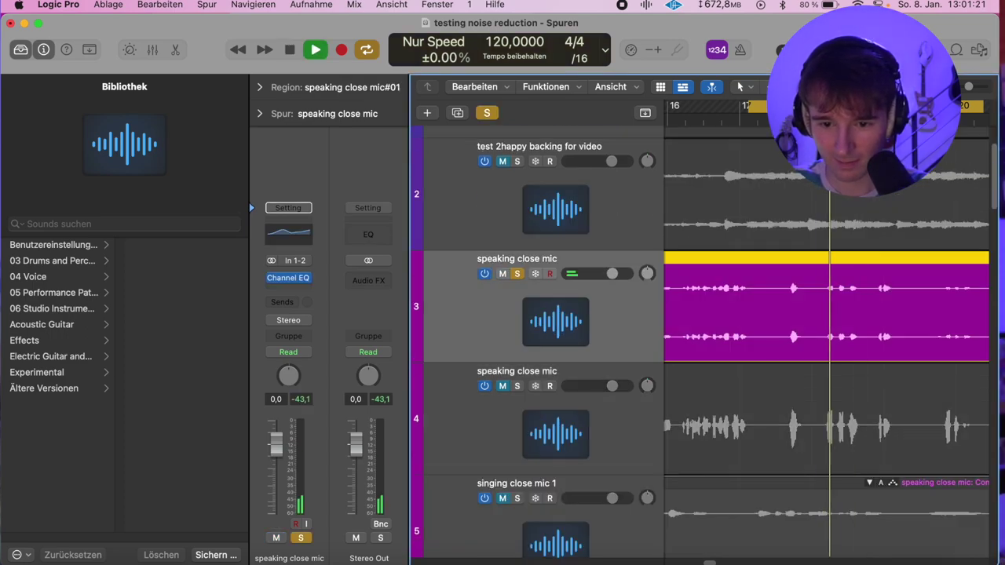
Step: Move the solo back to the enhanced "speaking close mic" track, play the cycled section again, and stop playback
click(542, 442)
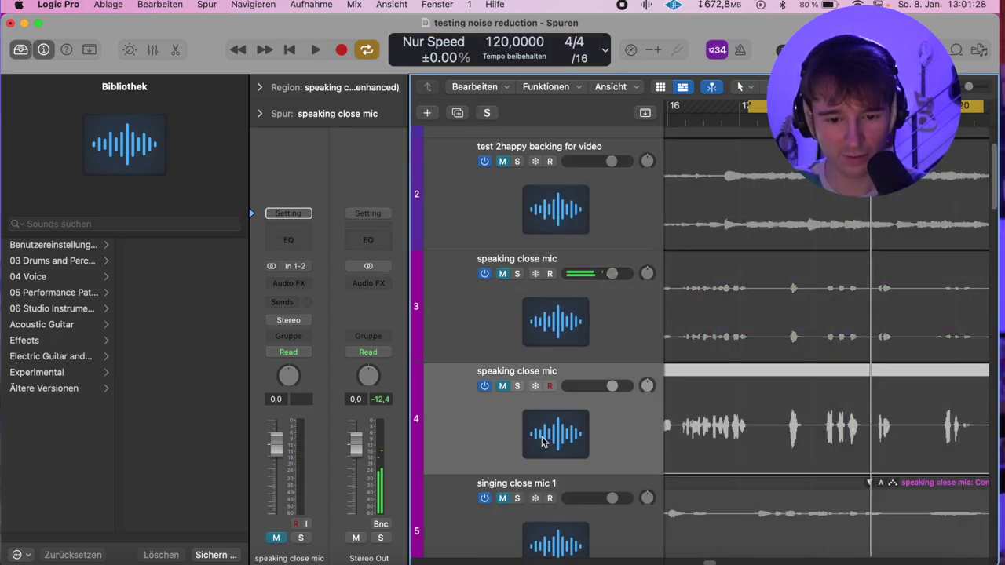
key(s)
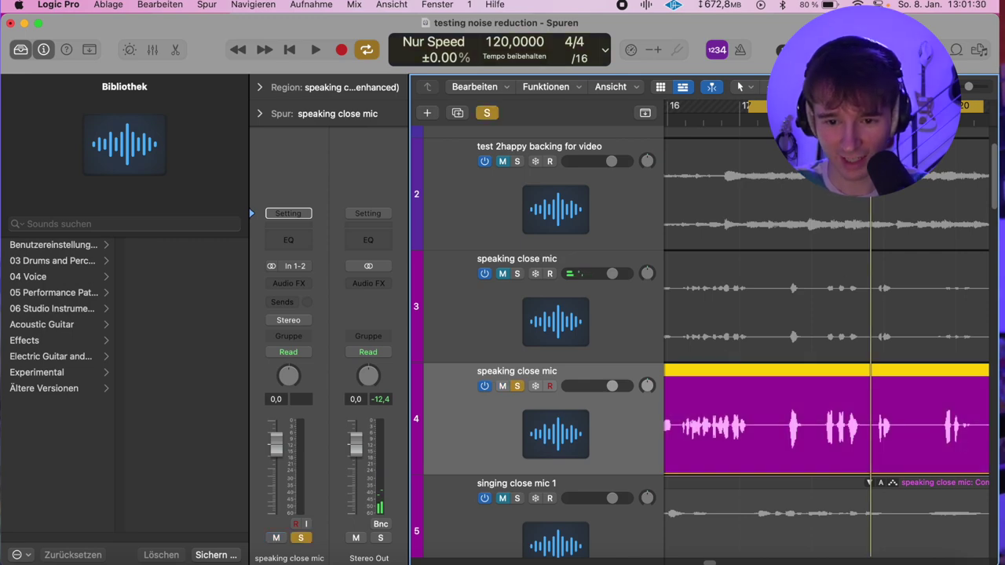
key(space)
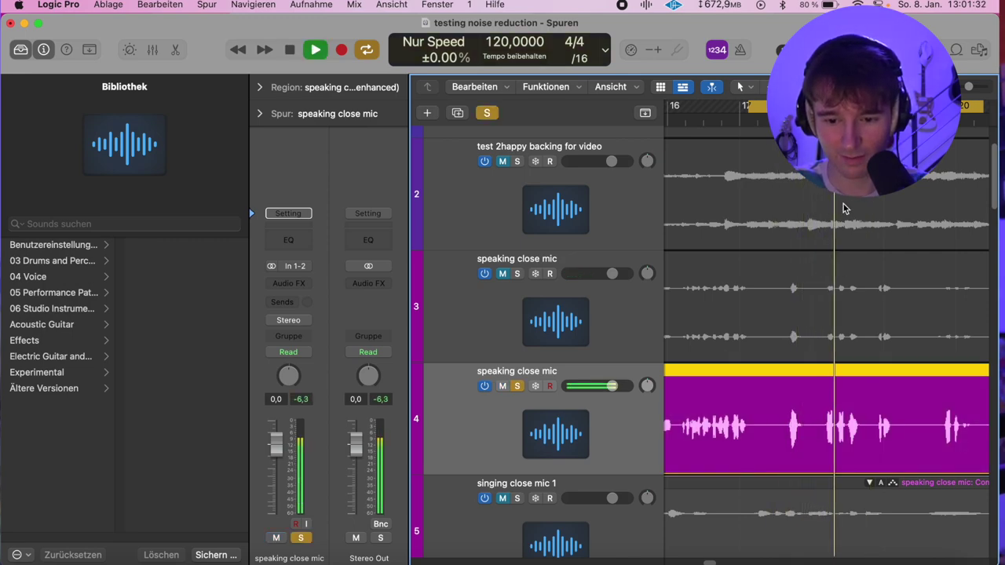
key(space)
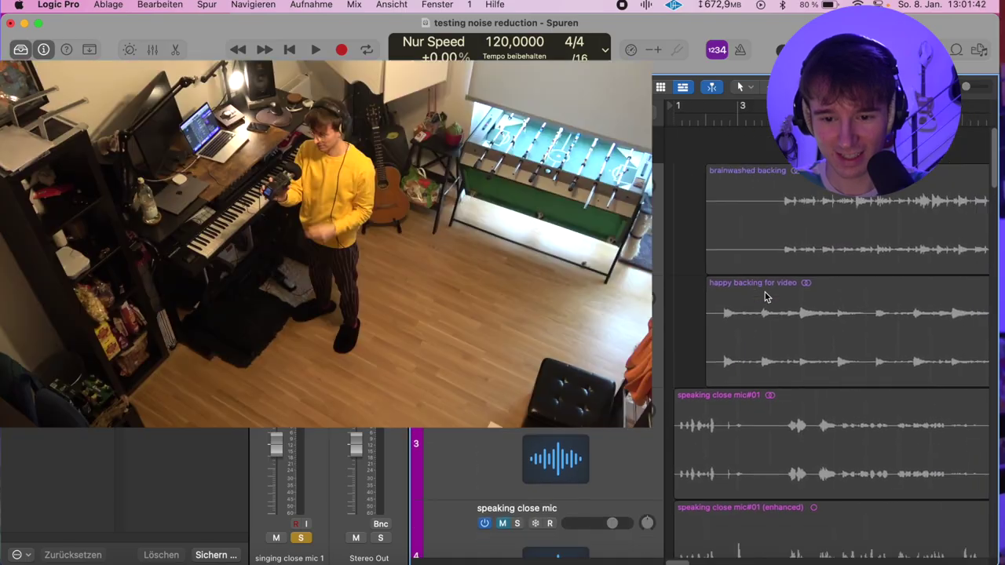
Step: Play the soloed "singing close mic 1" track around bar 14 and raise the system output volume
scroll(763, 292, down, 5)
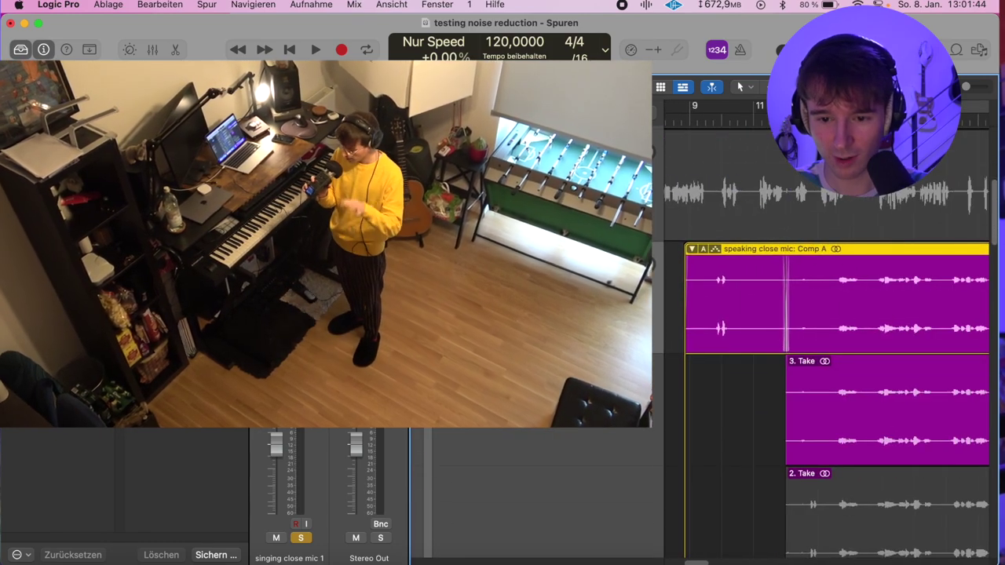
key(space)
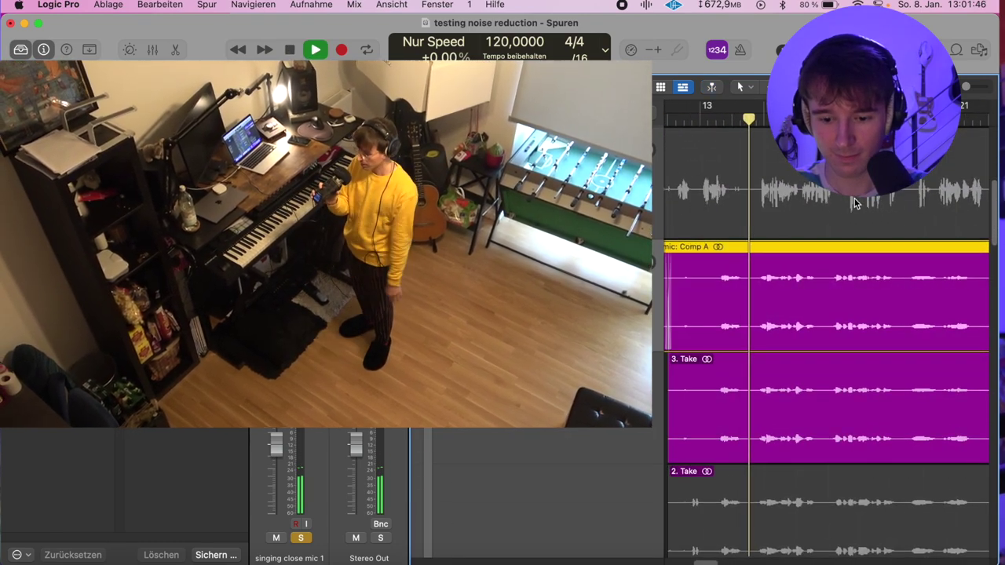
key(XF86AudioRaiseVolume)
scroll(923, 195, up, 6)
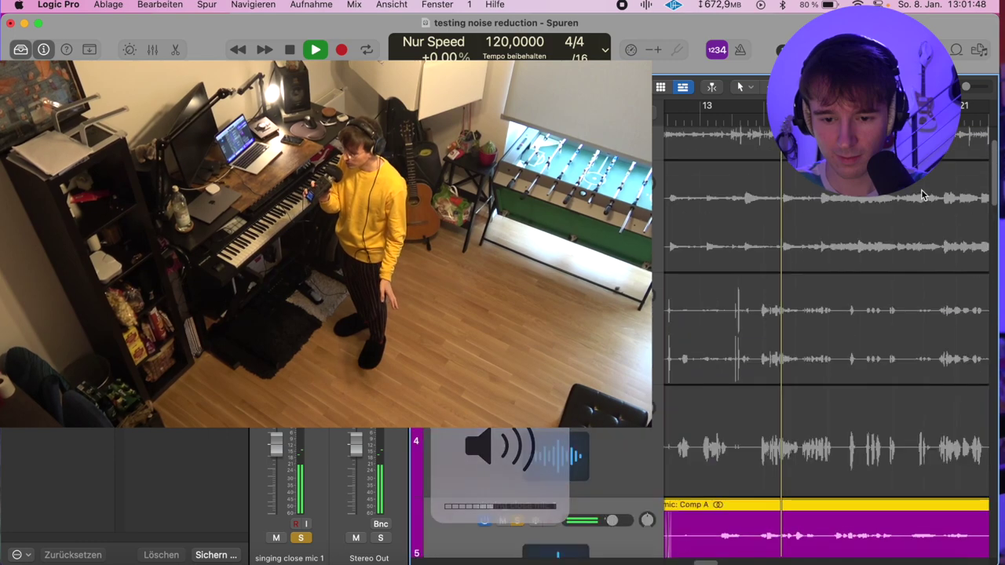
Step: Select the "test 1 brainwashed backing" track, listen to it soloed together with the singing, and remove its solo
key(s)
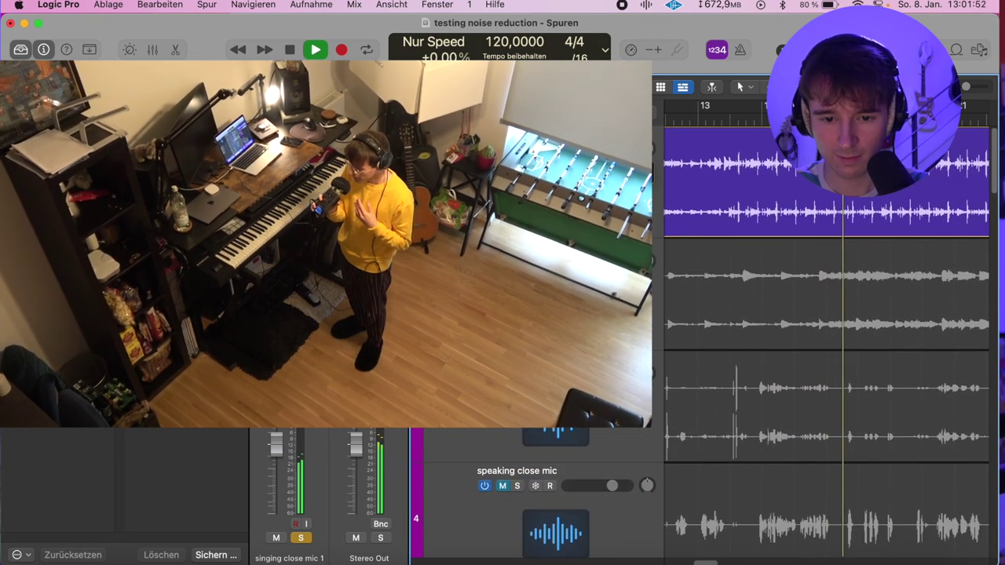
click(669, 178)
scroll(669, 177, down, 3)
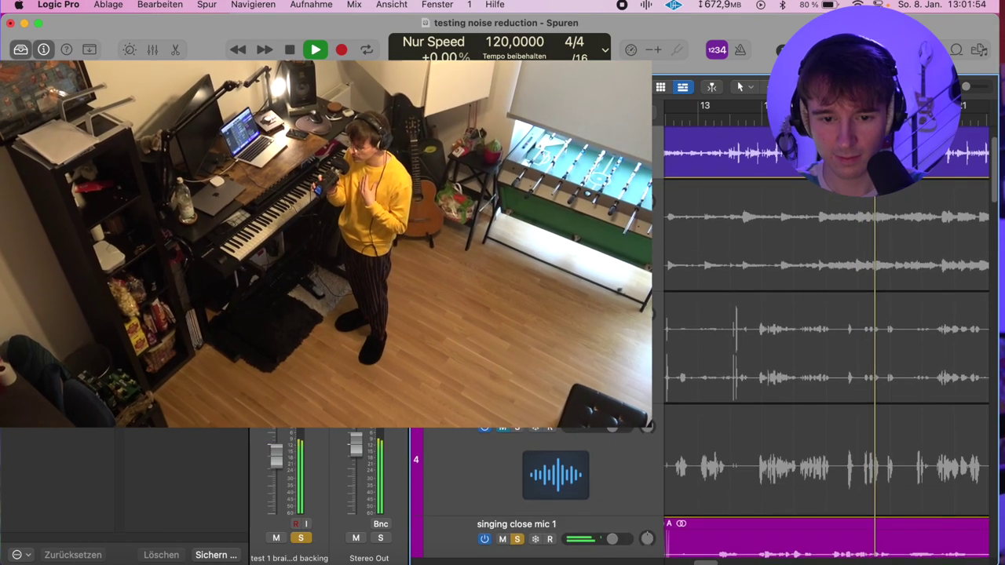
scroll(668, 178, up, 3)
key(s)
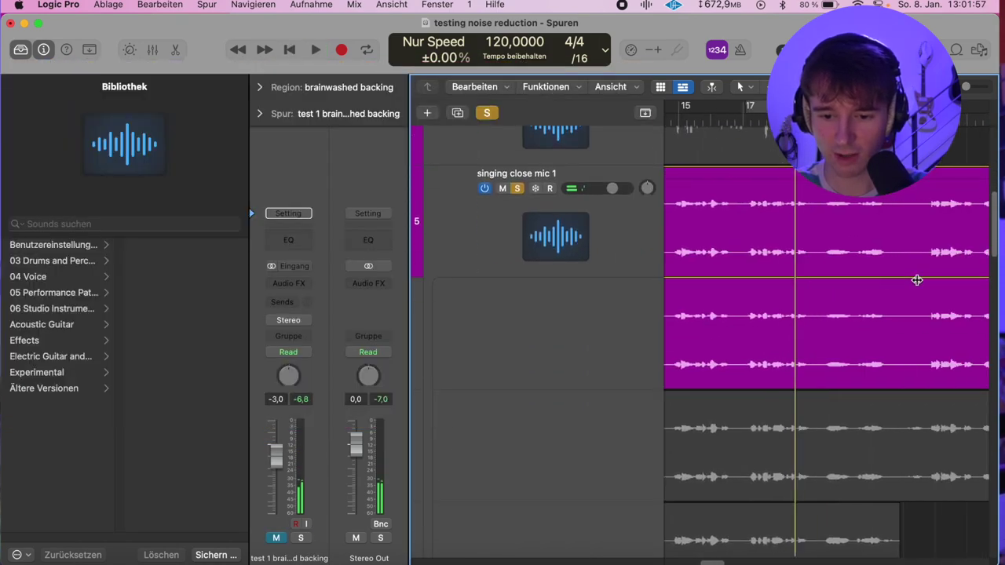
Step: Play the unenhanced "singing close mic 1" vocal alone through about bars 32 to 36, then stop playback
double_click(713, 119)
scroll(715, 118, up, 4)
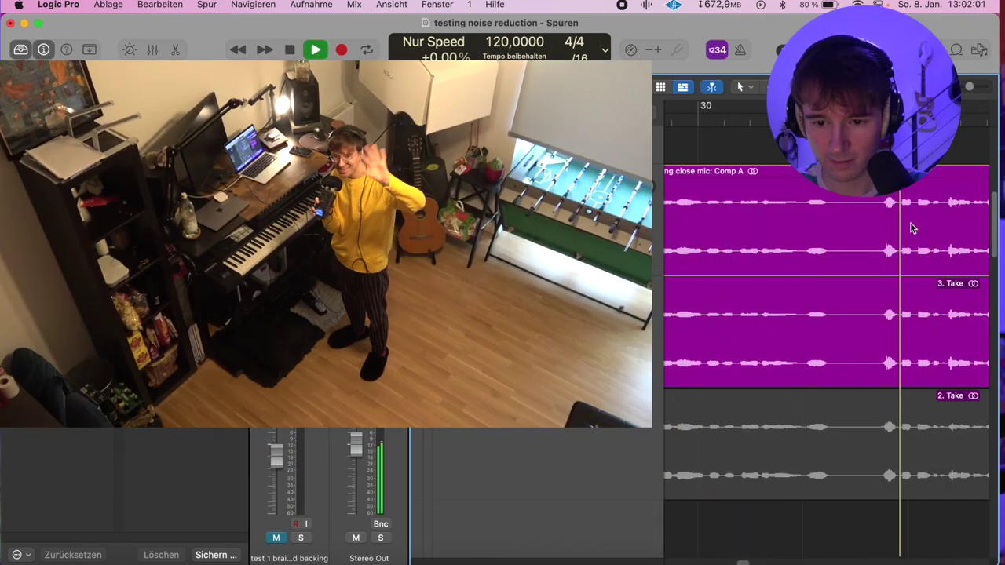
scroll(911, 227, down, 2)
scroll(911, 227, right, 2)
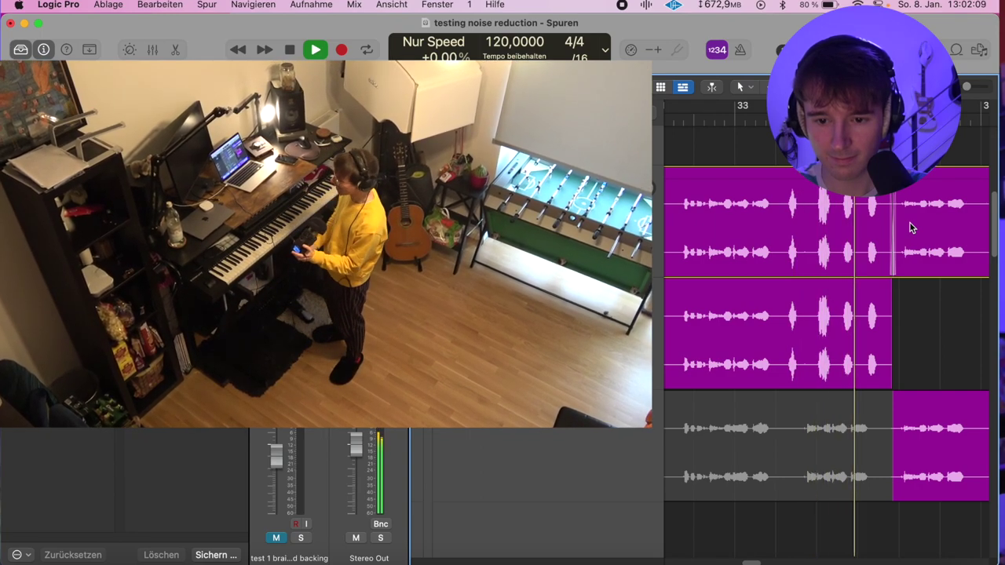
key(space)
Step: Solo "test 1 brainwashed backing" together with "singing close mic 1" and play both from about bar 32
scroll(726, 188, down, 3)
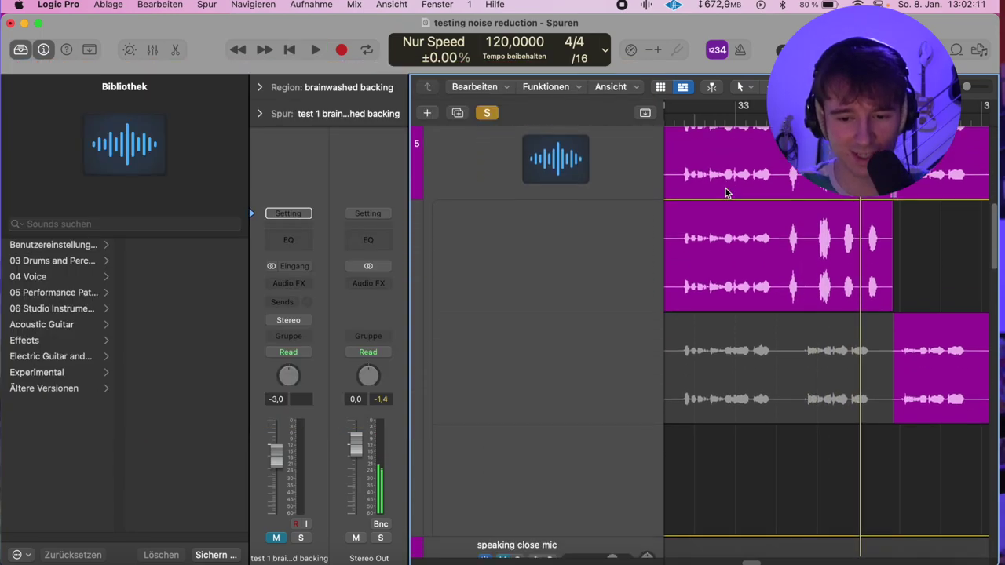
scroll(726, 188, down, 5)
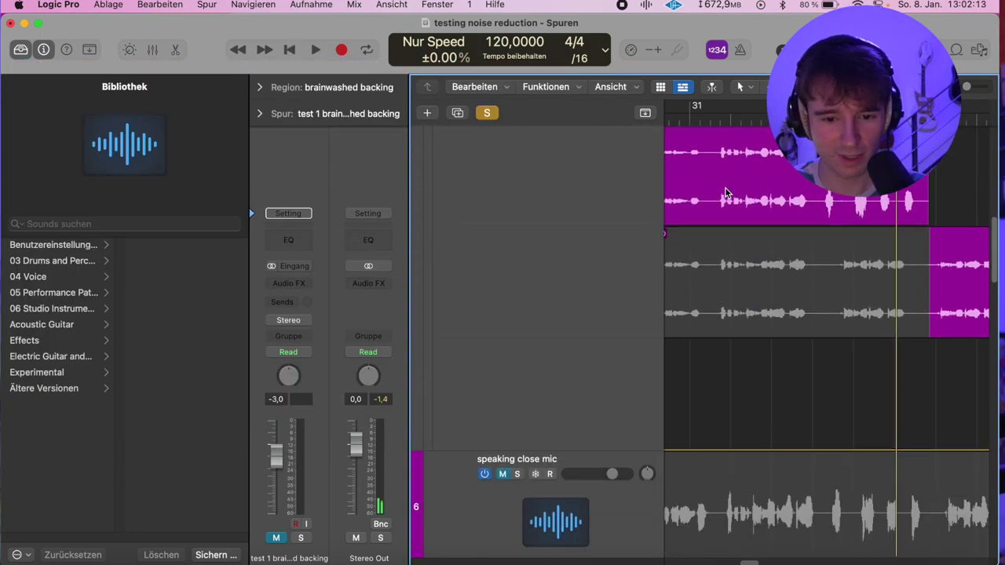
scroll(742, 330, up, 5)
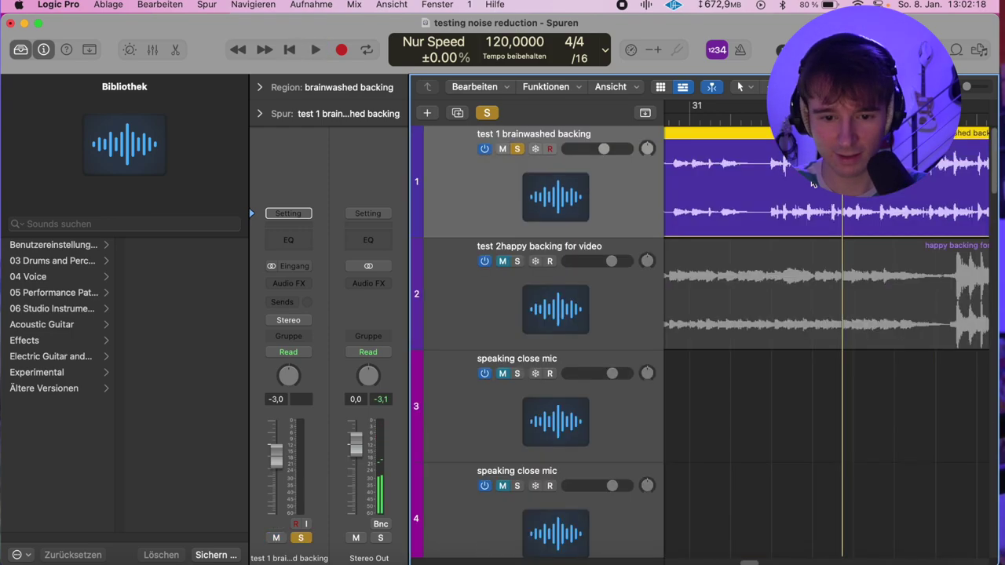
scroll(707, 342, down, 4)
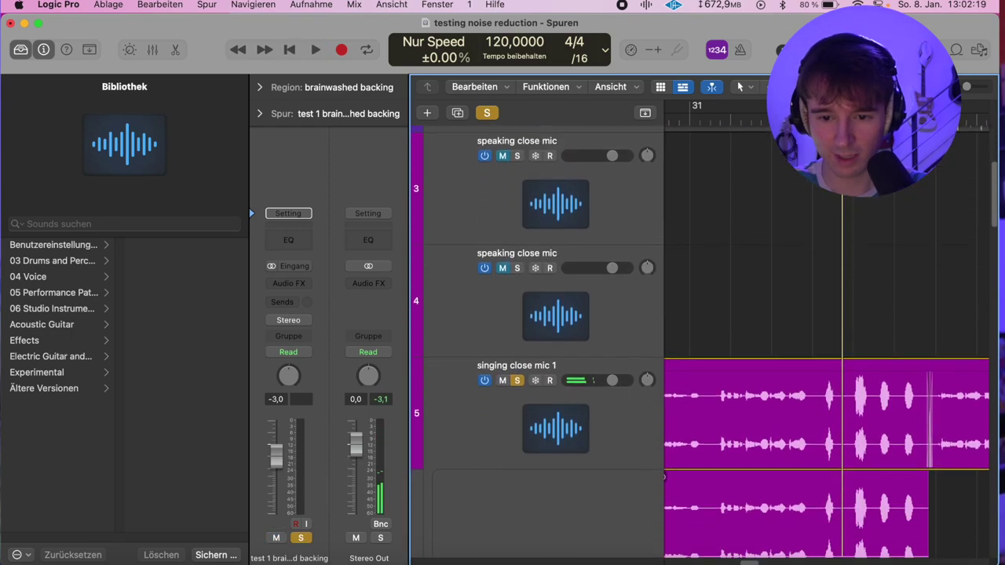
double_click(734, 120)
scroll(783, 238, down, 3)
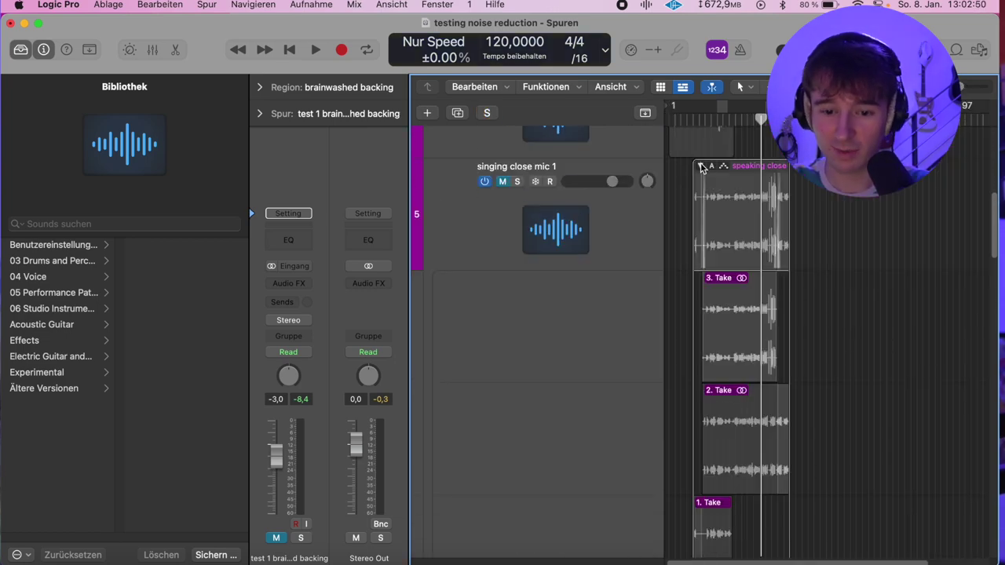
Step: Collapse the take folder on "singing close mic 1" and solo the enhanced "speaking close mic" track directly below it
click(702, 167)
scroll(707, 200, down, 3)
click(593, 253)
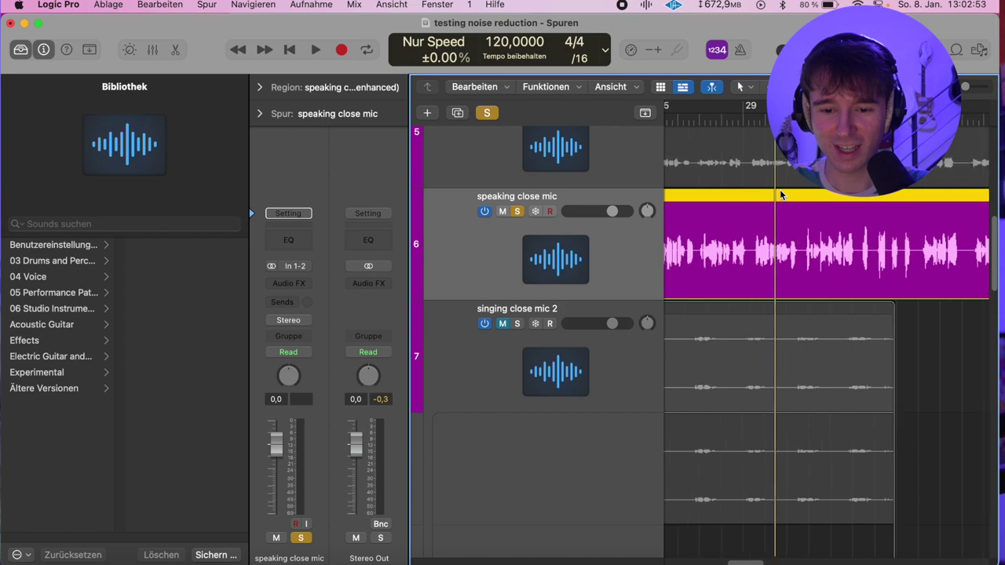
Step: Play the soloed enhanced vocal from about bar 31 to bar 34 and stop playback
scroll(780, 191, left, 5)
scroll(778, 167, right, 7)
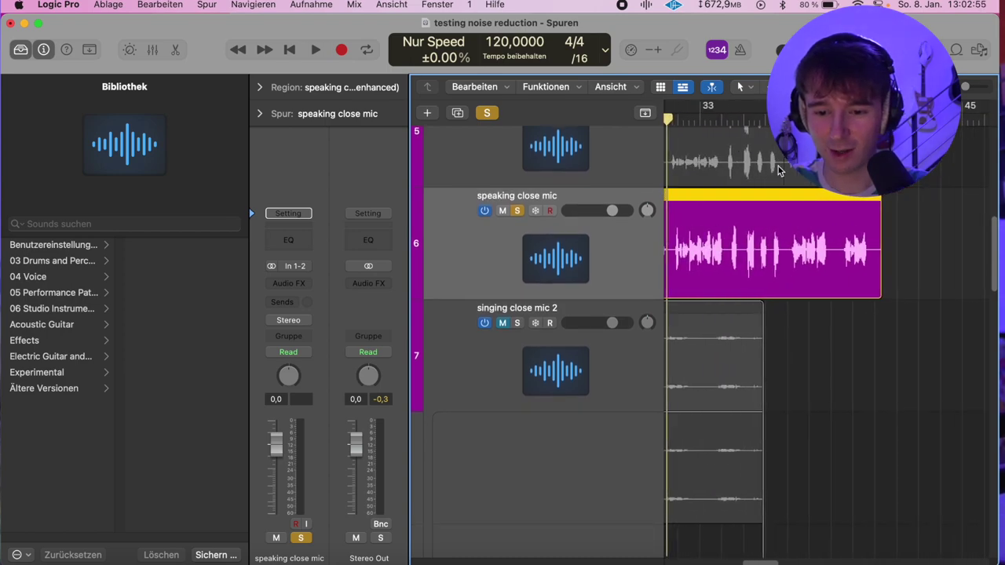
key(space)
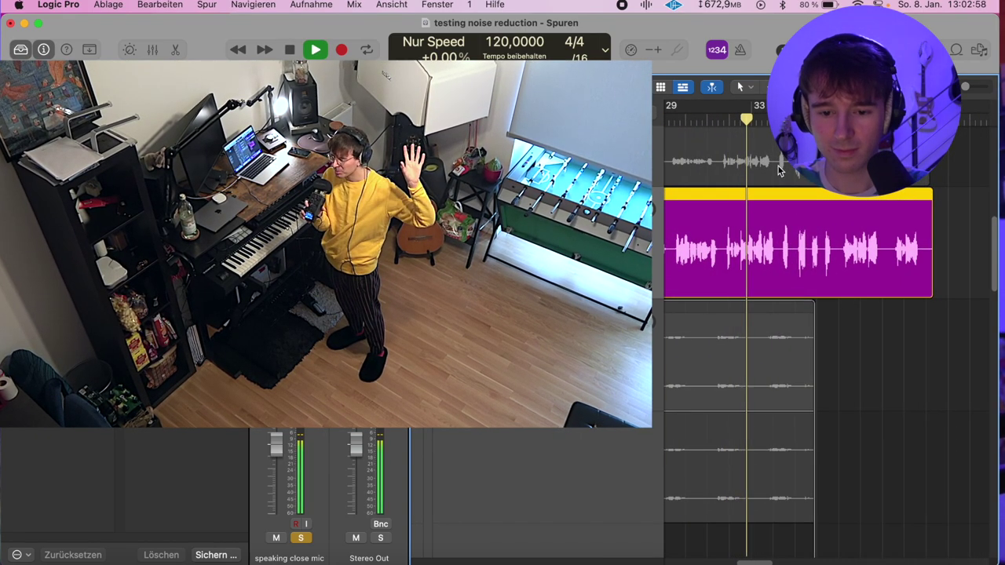
scroll(780, 171, up, 2)
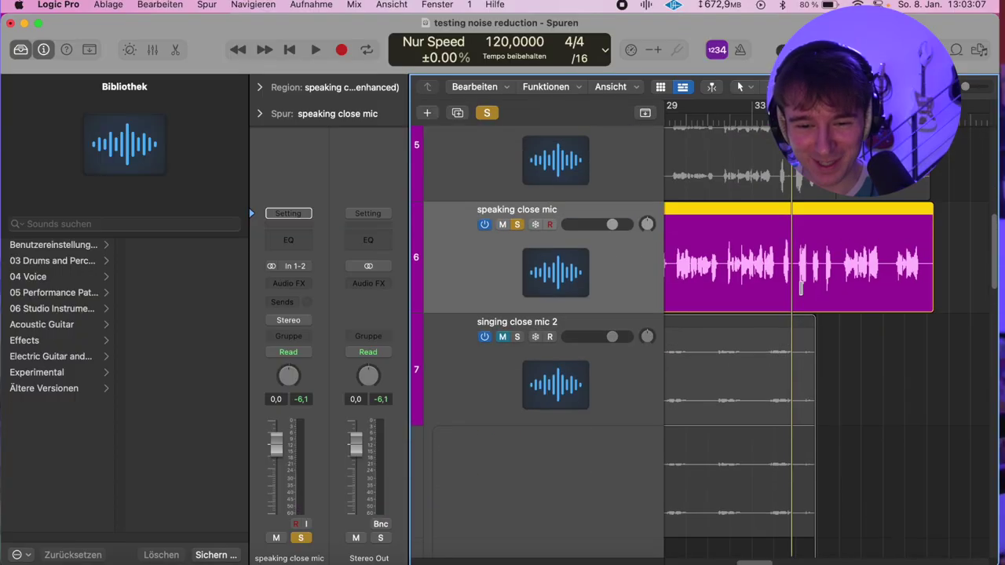
Step: During playback, move the solo to the original "singing close mic 1" track and set its volume to +6.0 dB
scroll(714, 150, up, 3)
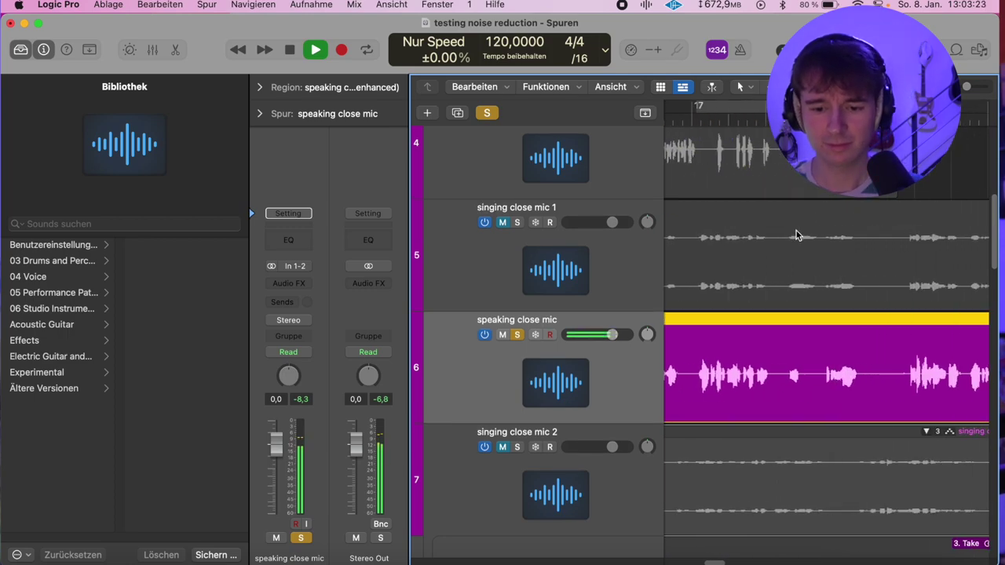
click(518, 224)
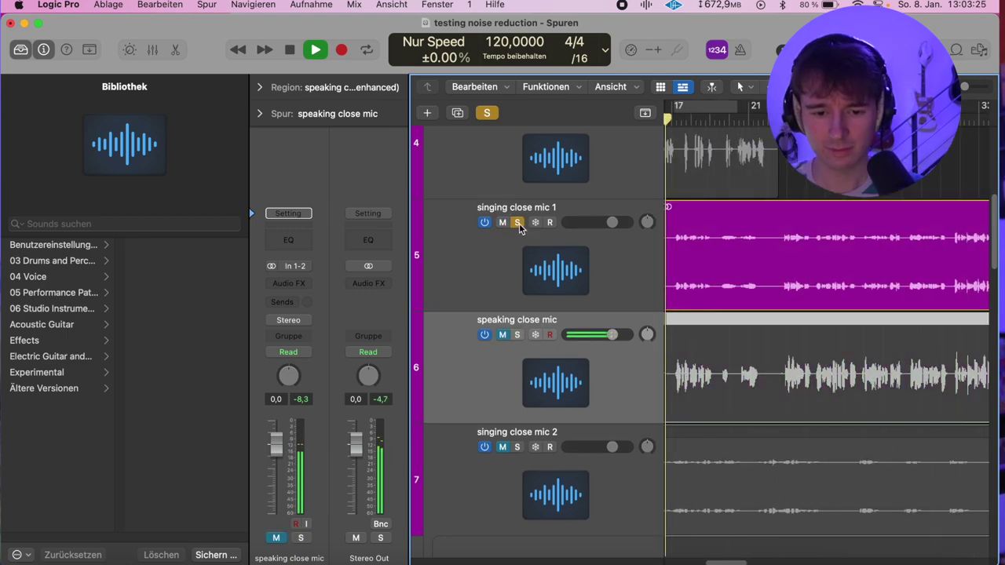
scroll(853, 223, left, 2)
drag(616, 224, 652, 225)
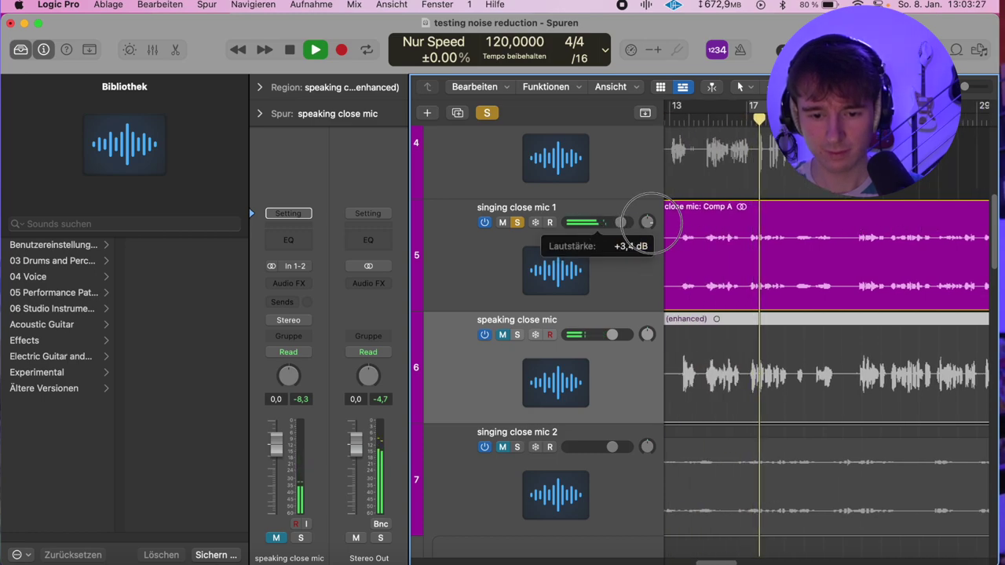
click(533, 256)
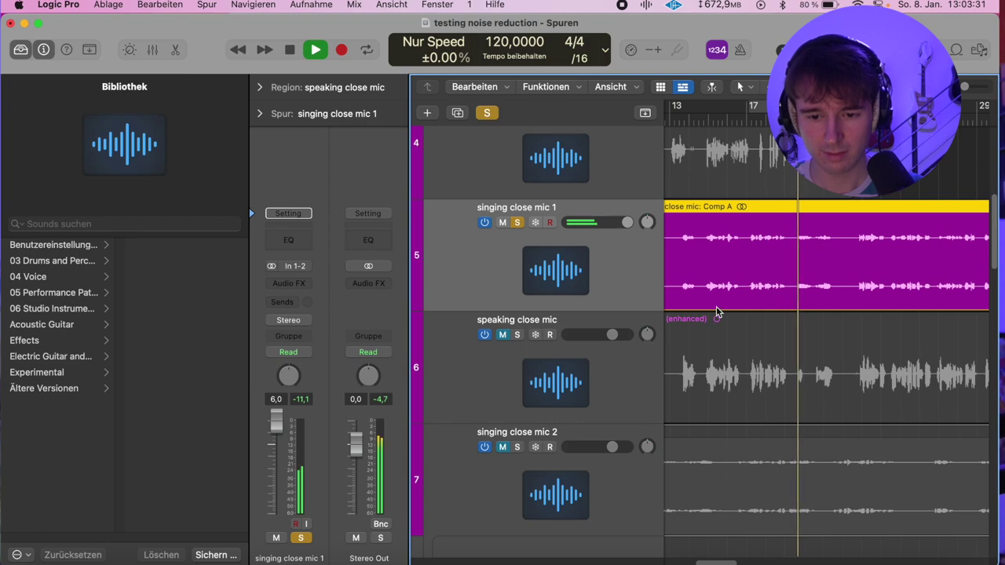
Step: Move the solo to the enhanced "speaking close mic" track and listen to the passage around bar 18
click(516, 335)
key(space)
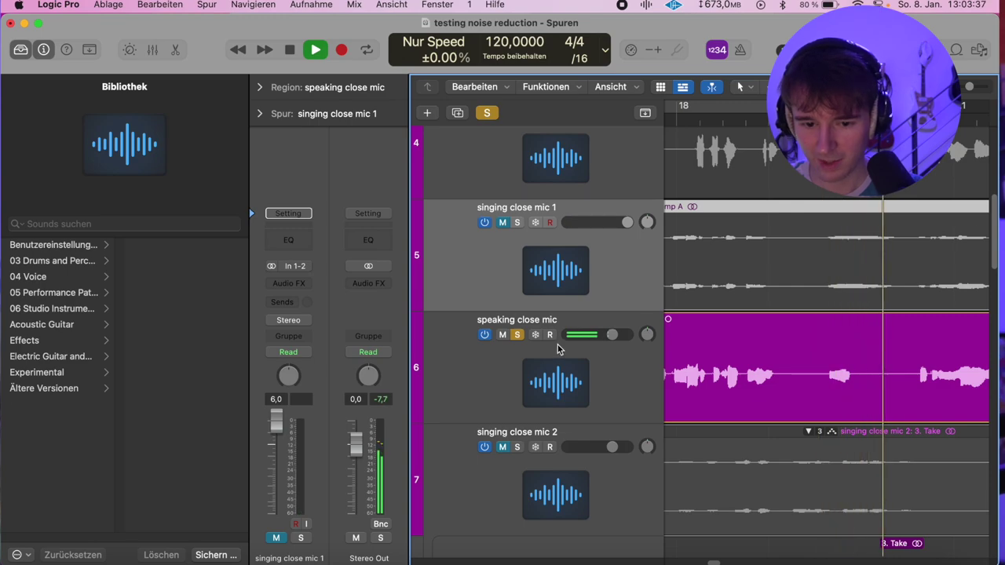
key(space)
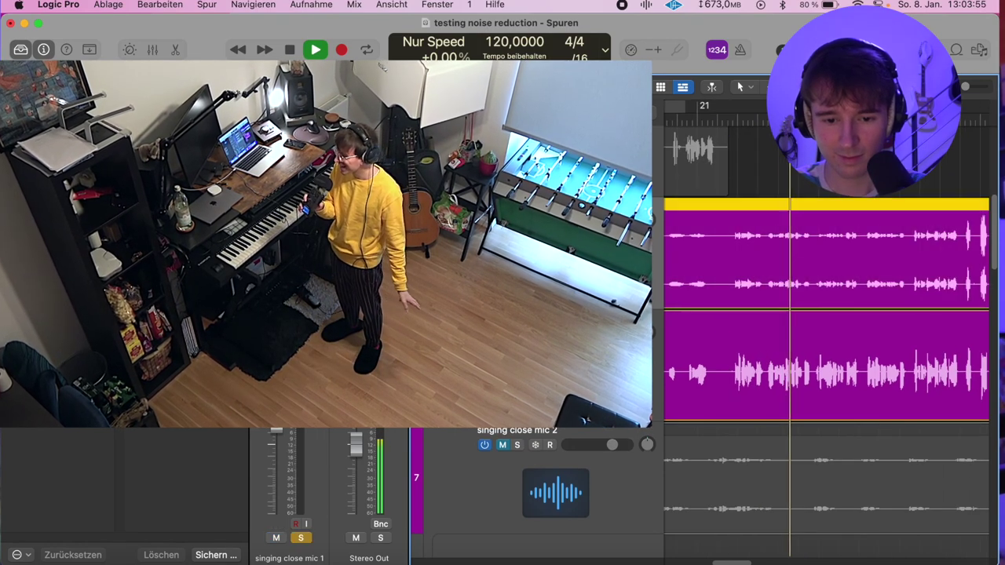
Step: Alternate the solo between the original and enhanced vocal while listening from about bar 21 to the shouted notes around bar 35
key(s)
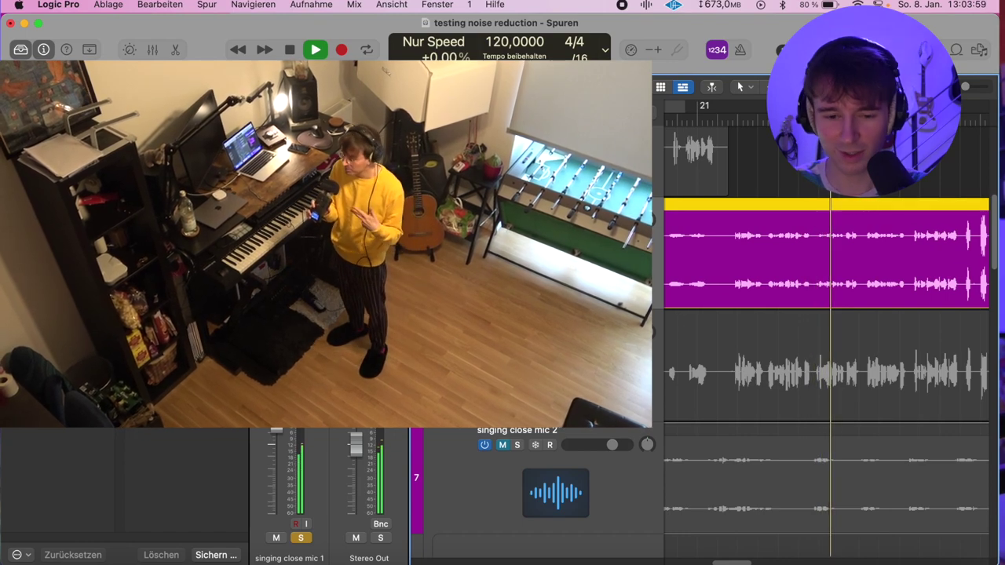
key(s)
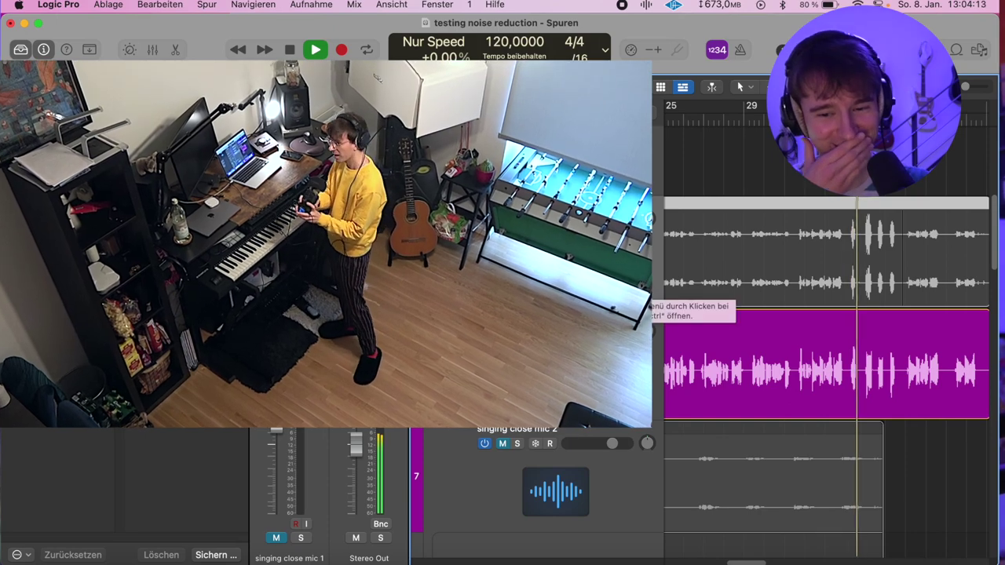
key(super+Right)
key(super+Right)
key(super+Right)
key(super+Right)
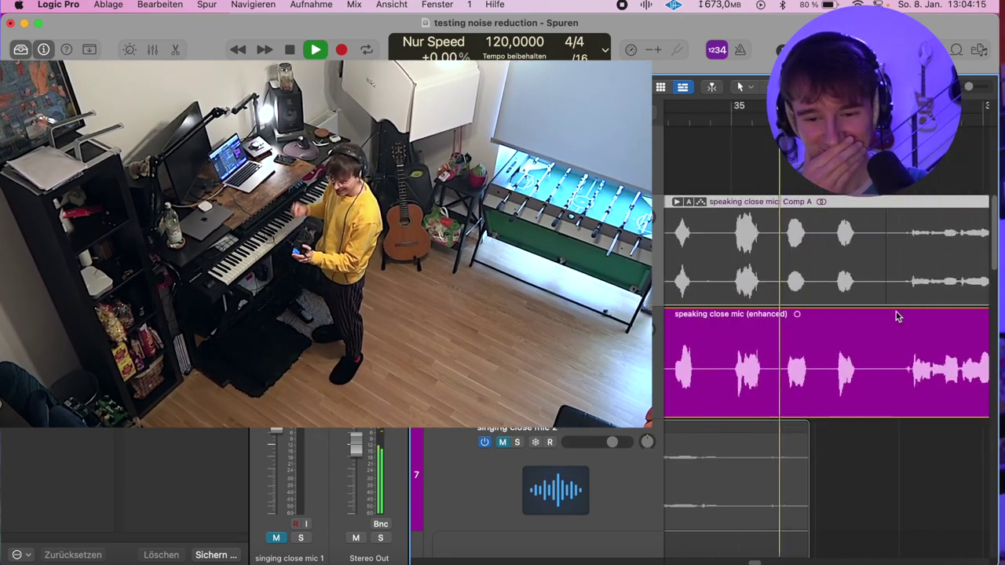
scroll(898, 316, left, 1)
key(super+Left)
key(super+Left)
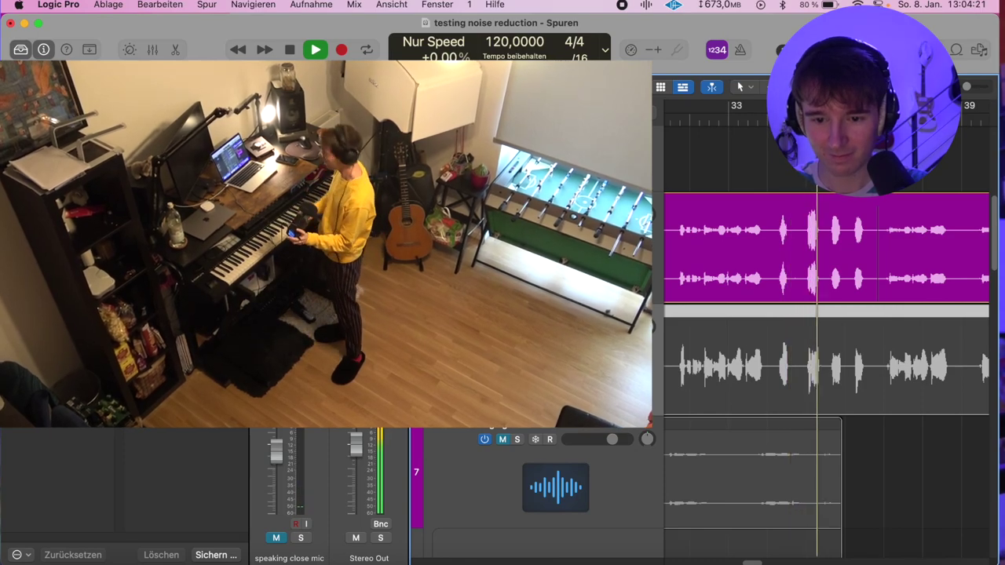
Step: Solo only the enhanced "speaking close mic" track and replay the shouted notes from about bar 34
key(space)
click(517, 214)
click(517, 326)
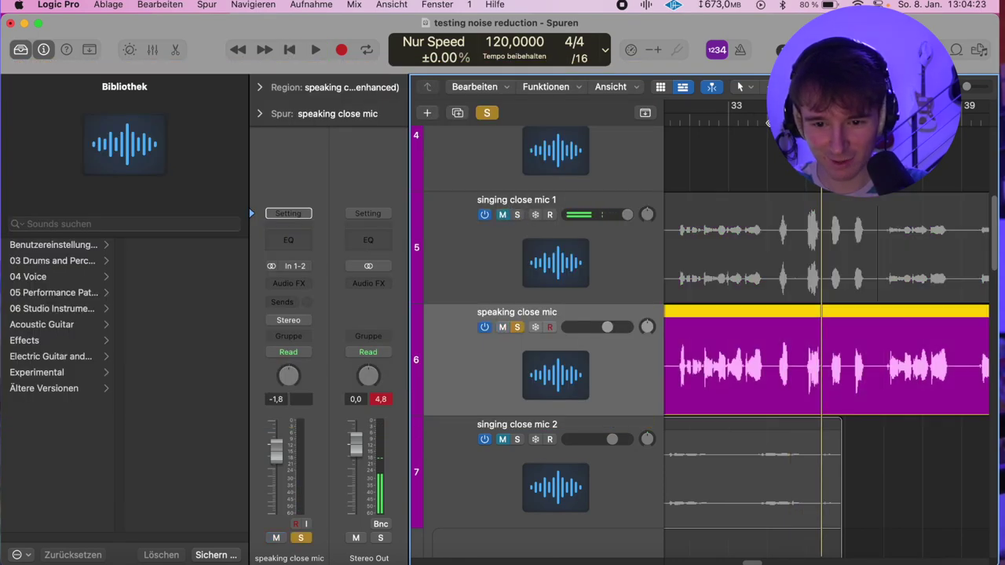
key(space)
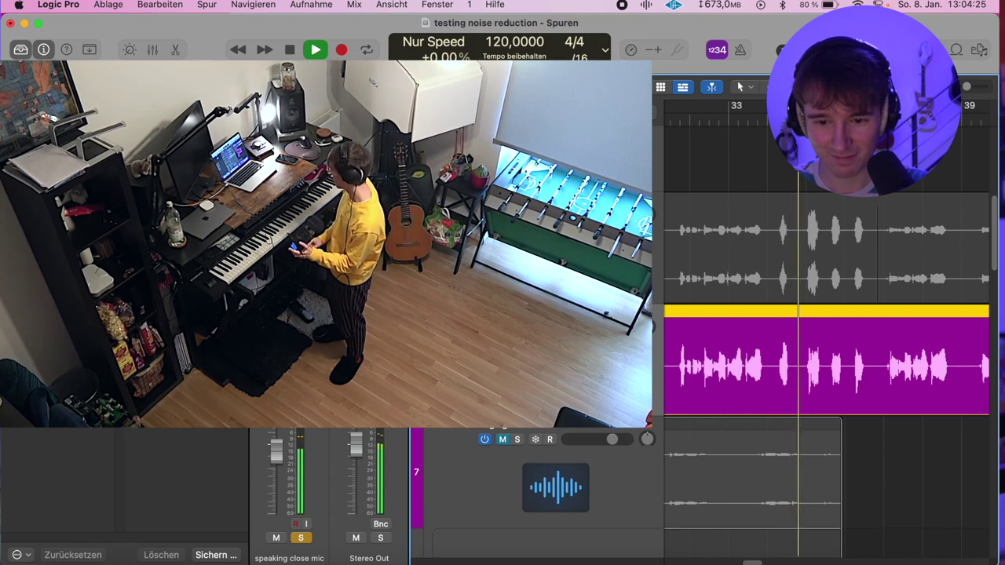
Step: Move the solo to the original "singing close mic 1" track and replay the same shouted notes for comparison
key(space)
click(518, 215)
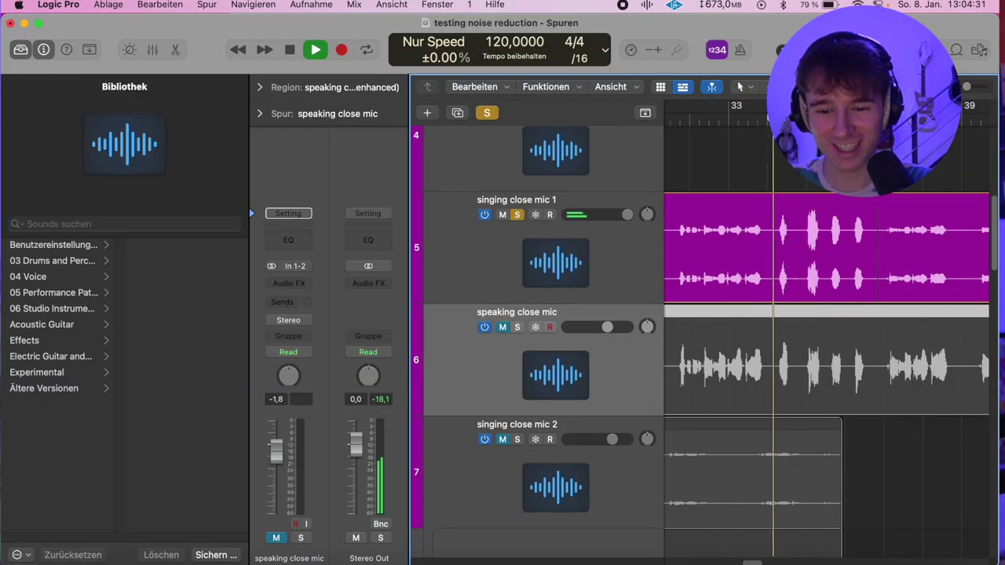
key(space)
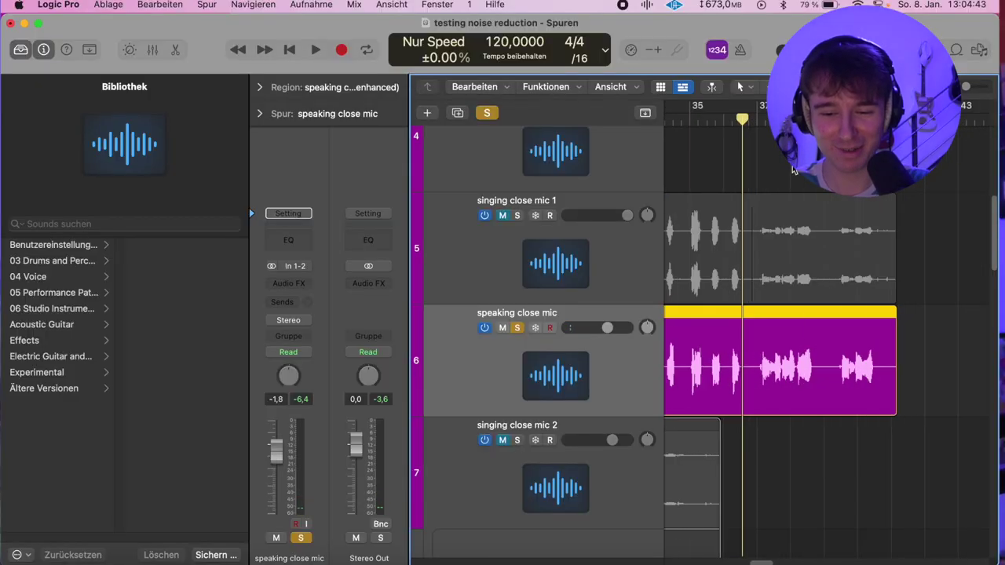
Step: Compare the enhanced and original vocals from just before bar 37, then clear the solos
click(756, 118)
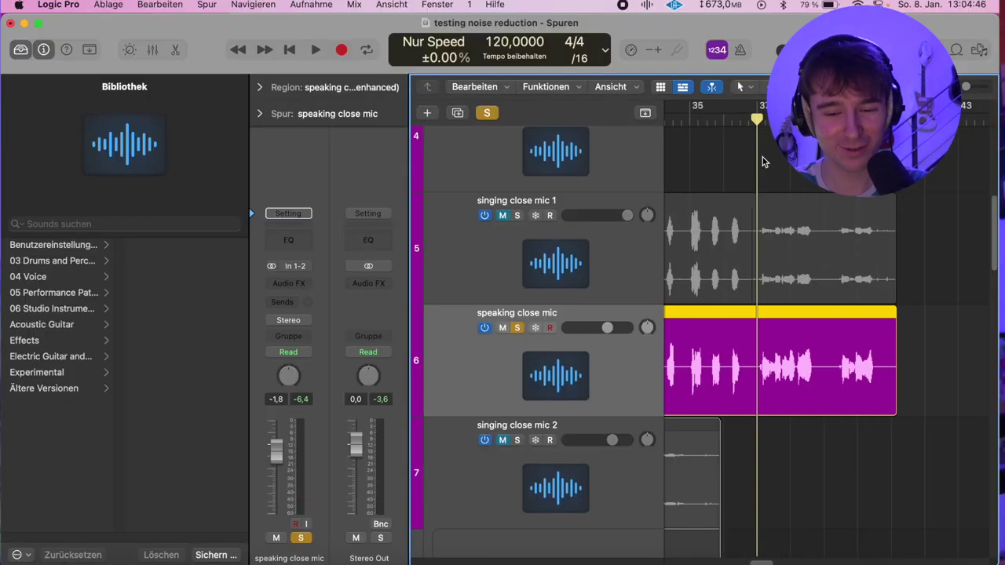
key(space)
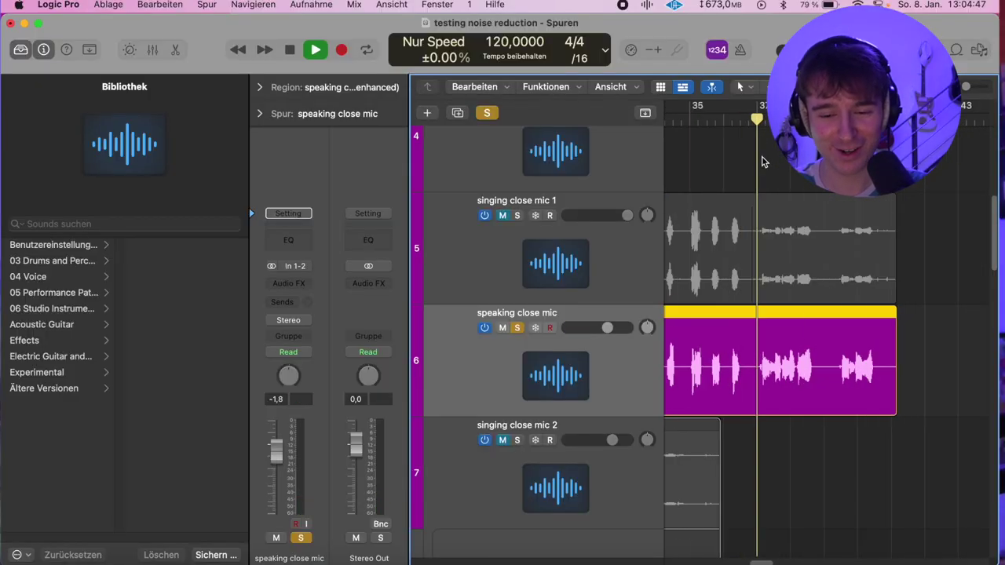
click(517, 216)
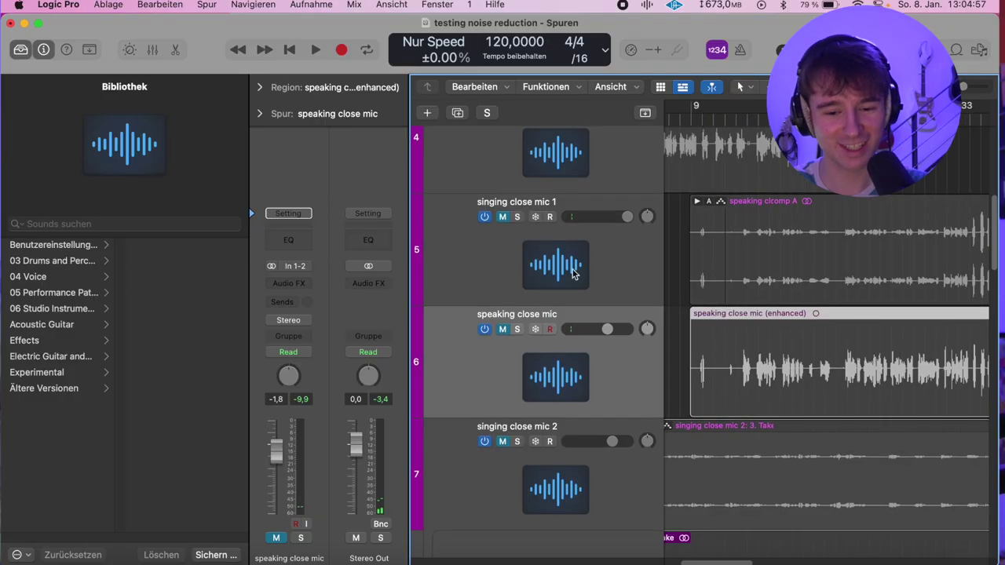
scroll(826, 314, down, 1)
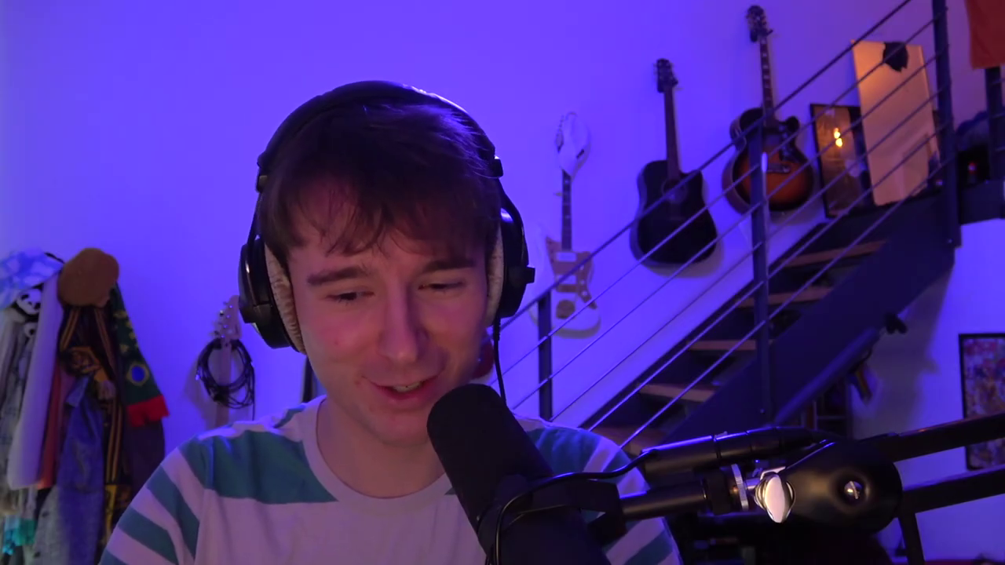
Step: Solo the enhanced vocal together with "singing close mic 1", then pan the original left and the enhanced vocal right to +26
click(516, 263)
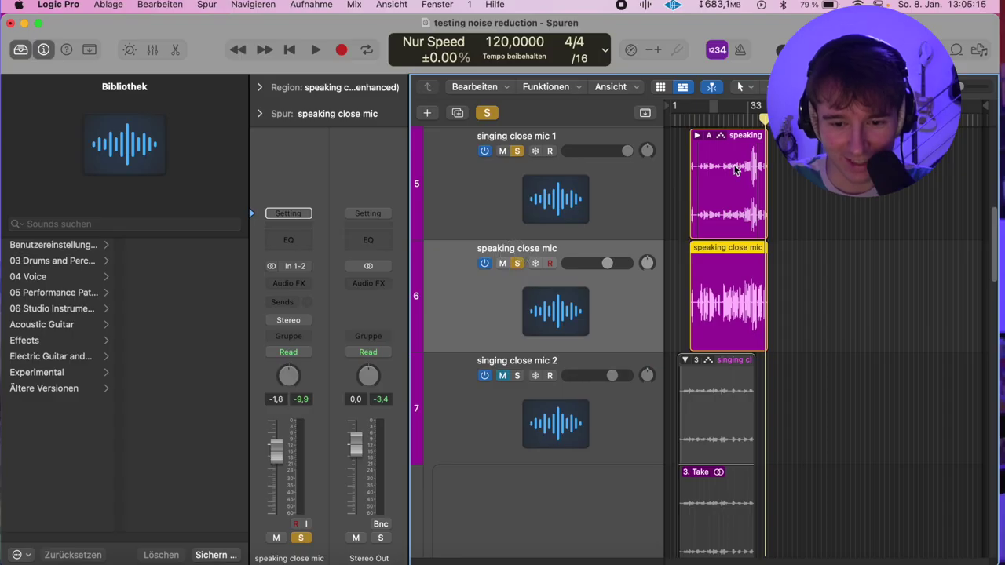
scroll(736, 171, up, 5)
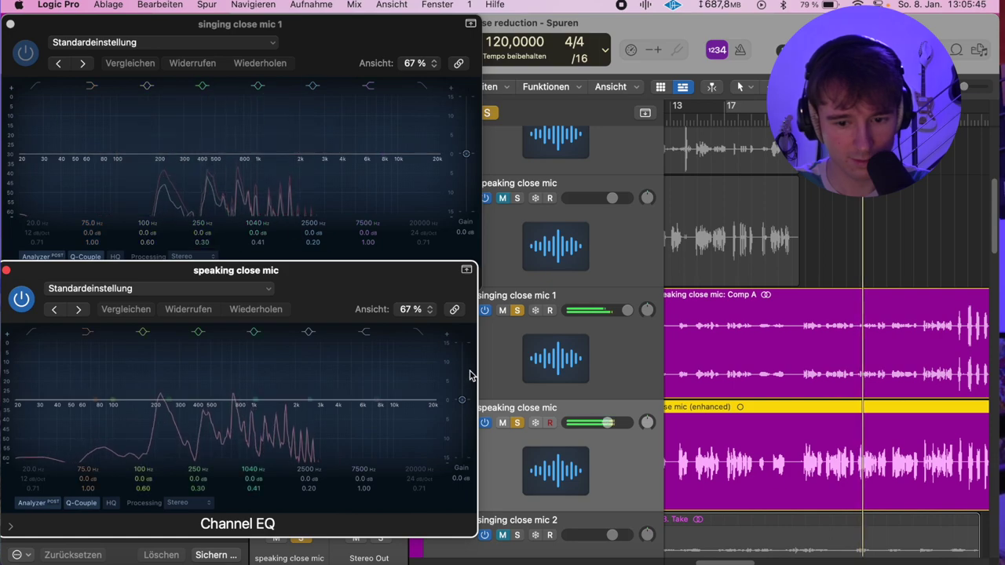
drag(647, 310, 648, 317)
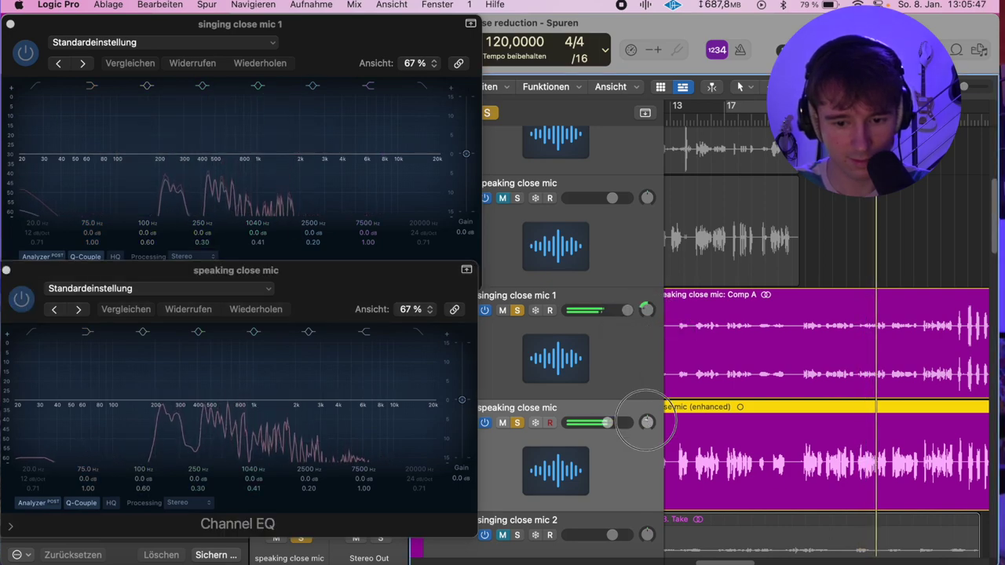
drag(647, 422, 645, 402)
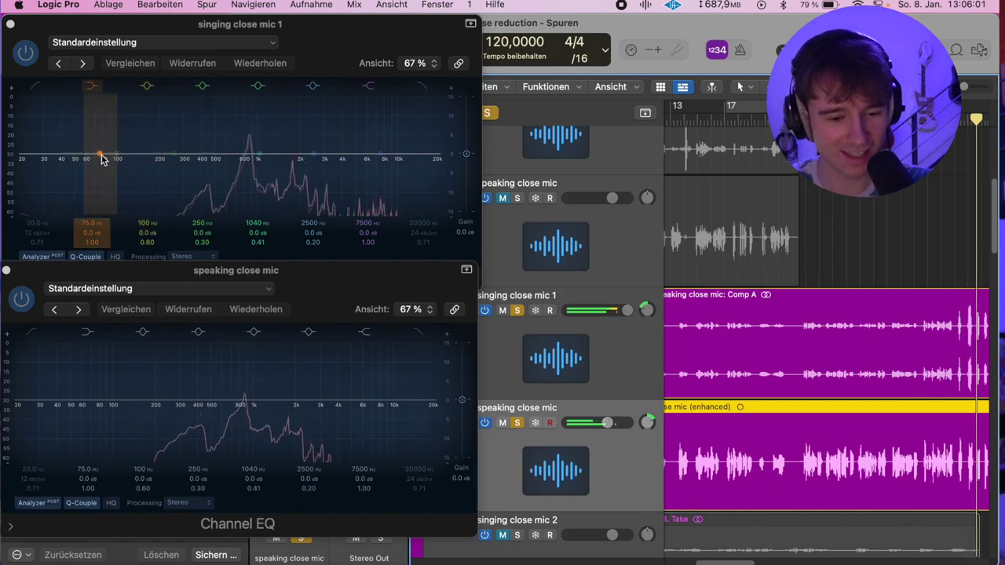
Step: Close both Channel EQ windows, stop playback and clear all track solos
click(11, 24)
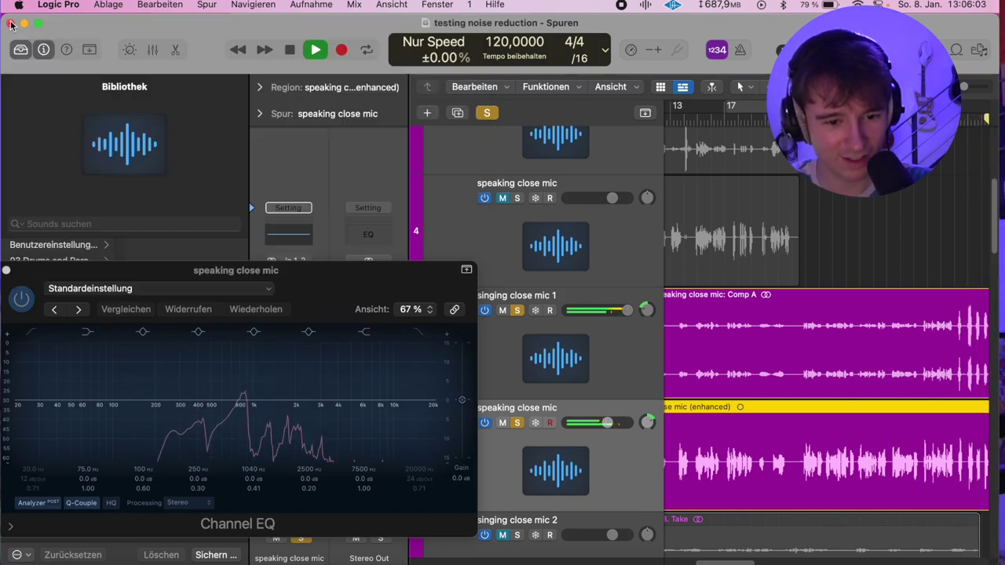
click(6, 270)
key(space)
click(488, 114)
Step: Reset the Stereo Out peak level and return the enhanced "speaking close mic" track's pan to centre
scroll(840, 219, down, 5)
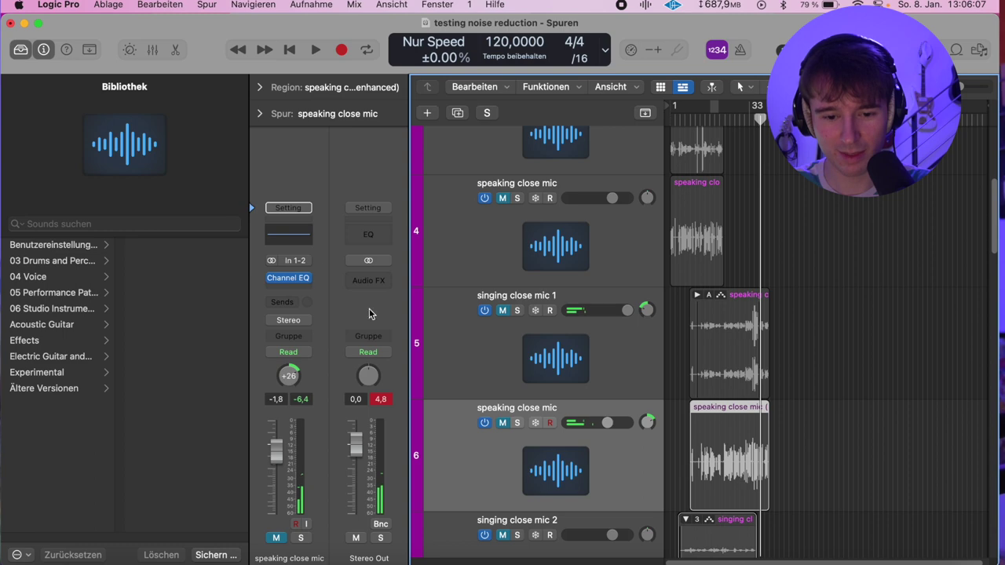
click(384, 399)
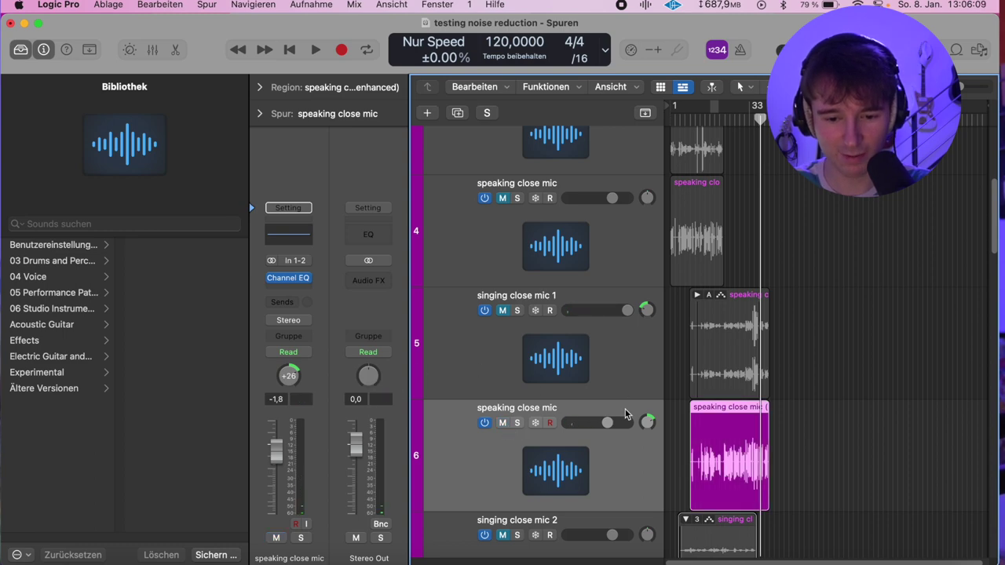
drag(638, 423, 649, 449)
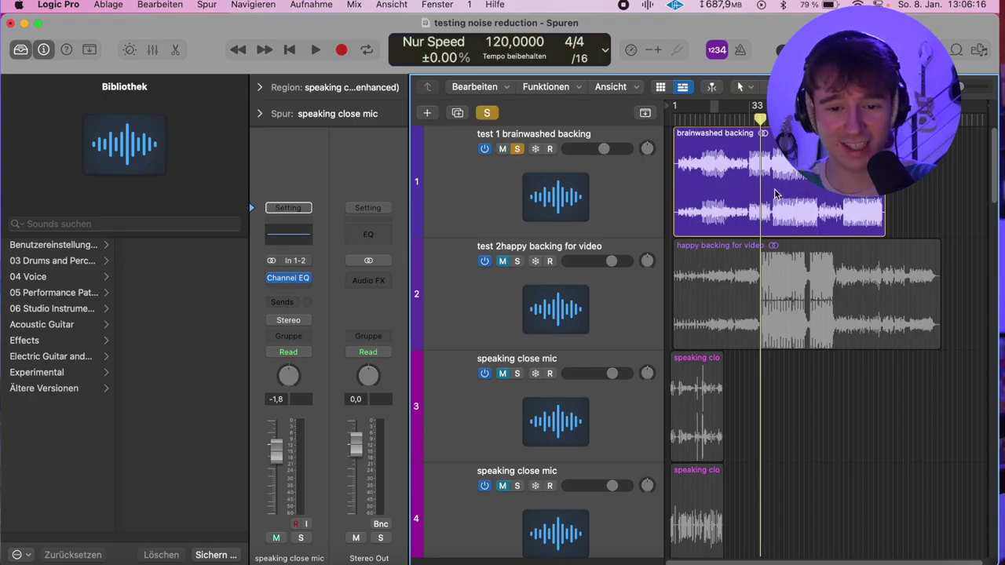
Step: Solo the enhanced "speaking close mic" track along with the brainwashed backing and place the playhead at about bar 27
scroll(773, 194, down, 1)
scroll(773, 194, down, 10)
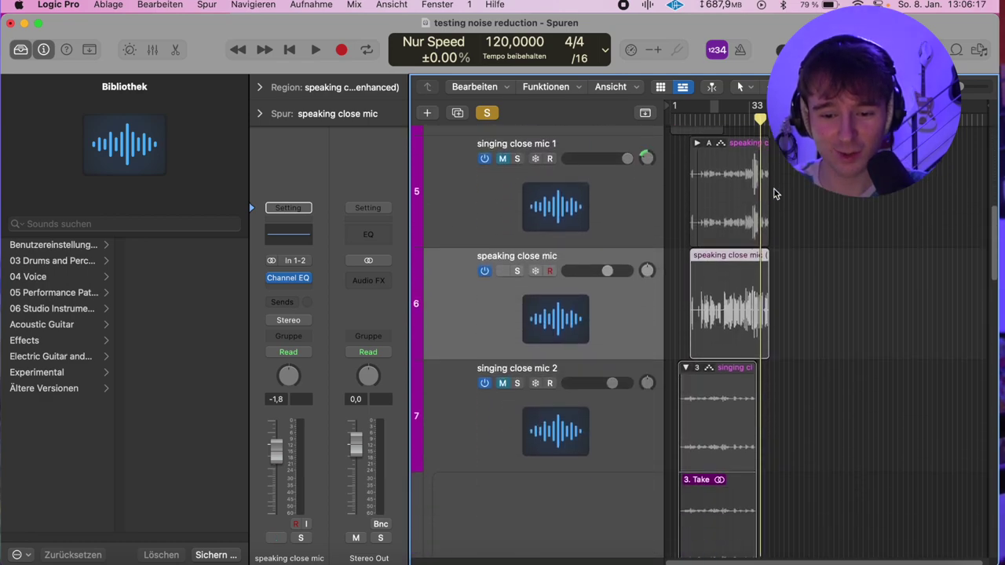
scroll(816, 351, up, 3)
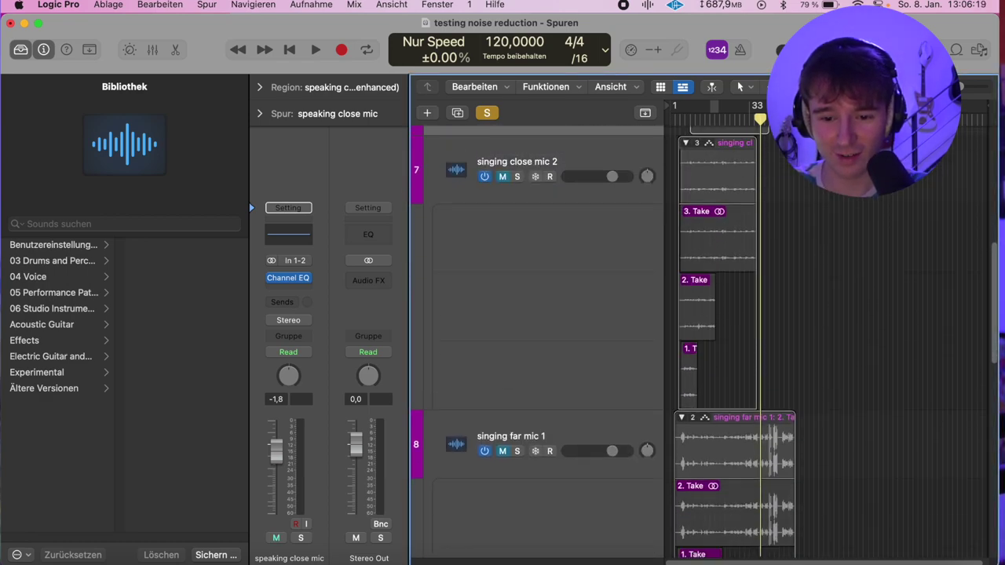
scroll(816, 351, down, 5)
scroll(704, 226, up, 7)
scroll(521, 340, up, 1)
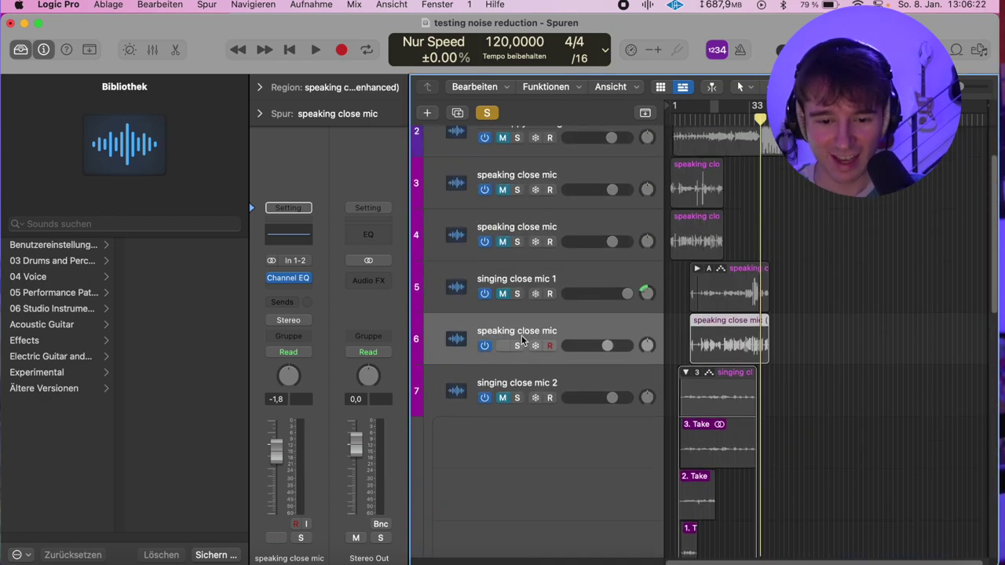
scroll(853, 288, up, 5)
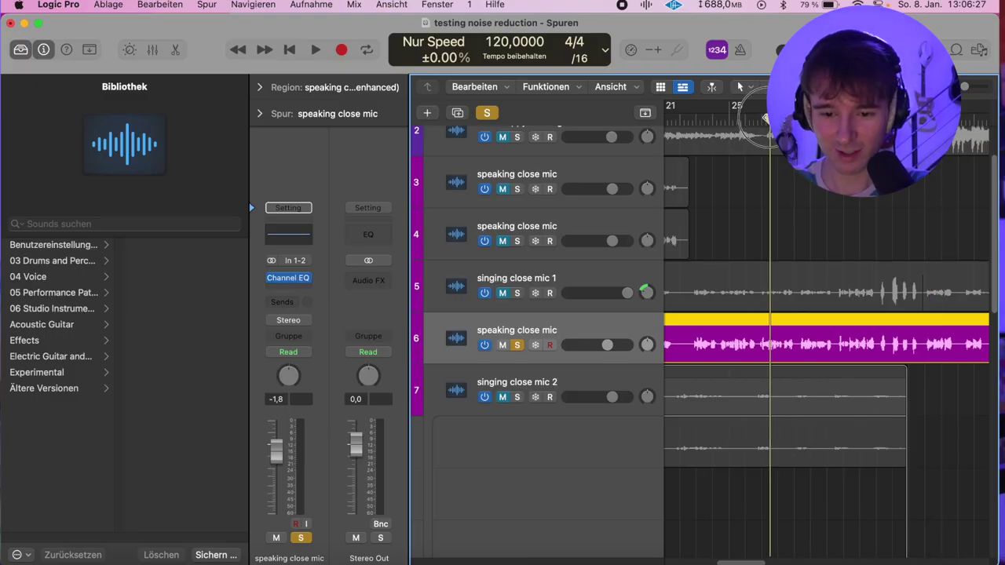
Step: Check the enhancement progress on Adobe Podcast in Safari, then return to Logic Pro with the backing and enhanced vocal in view
click(168, 557)
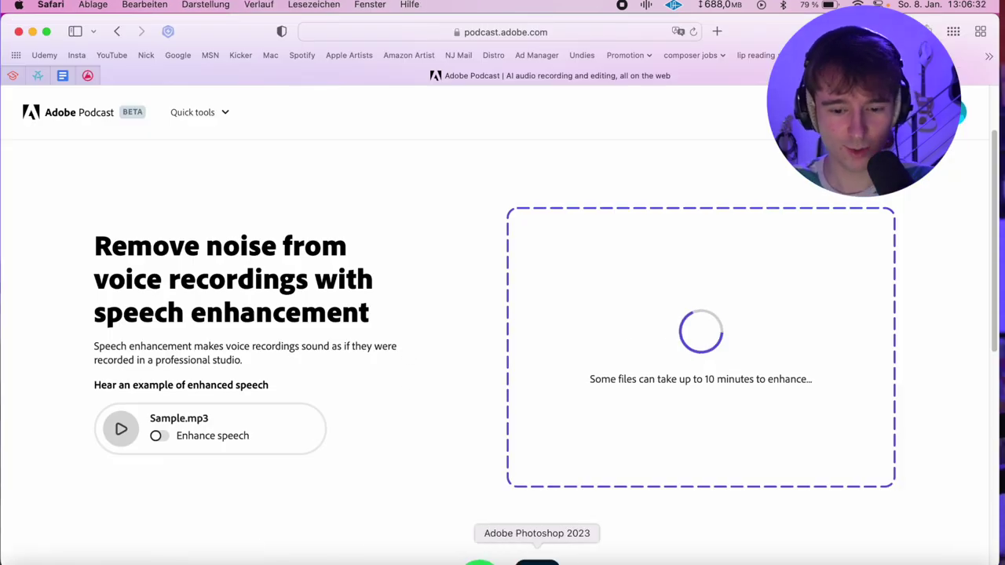
click(571, 554)
scroll(783, 233, up, 1)
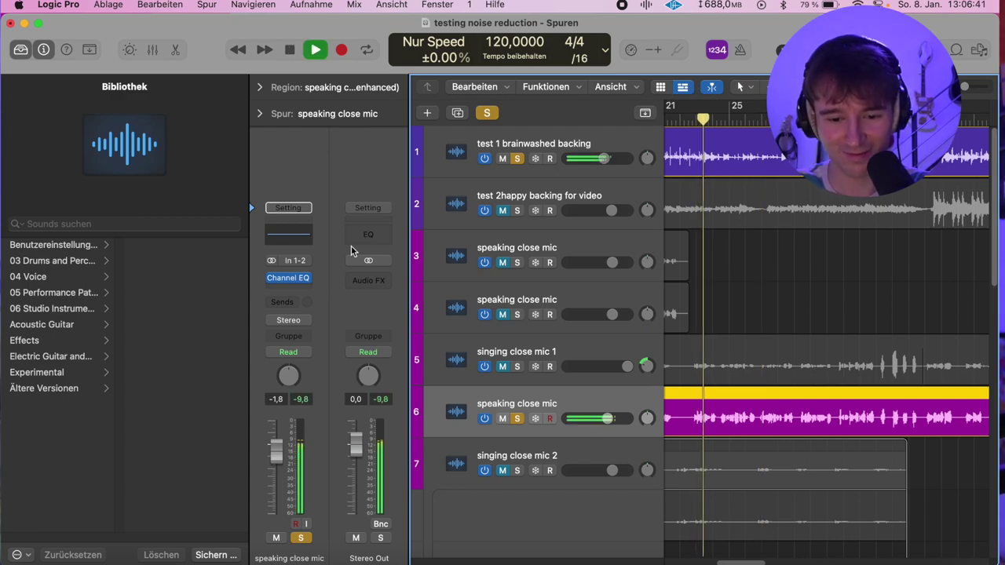
Step: Add a stereo Pitch Correction to the enhanced vocal track and lower its response to about 68 ms
click(301, 289)
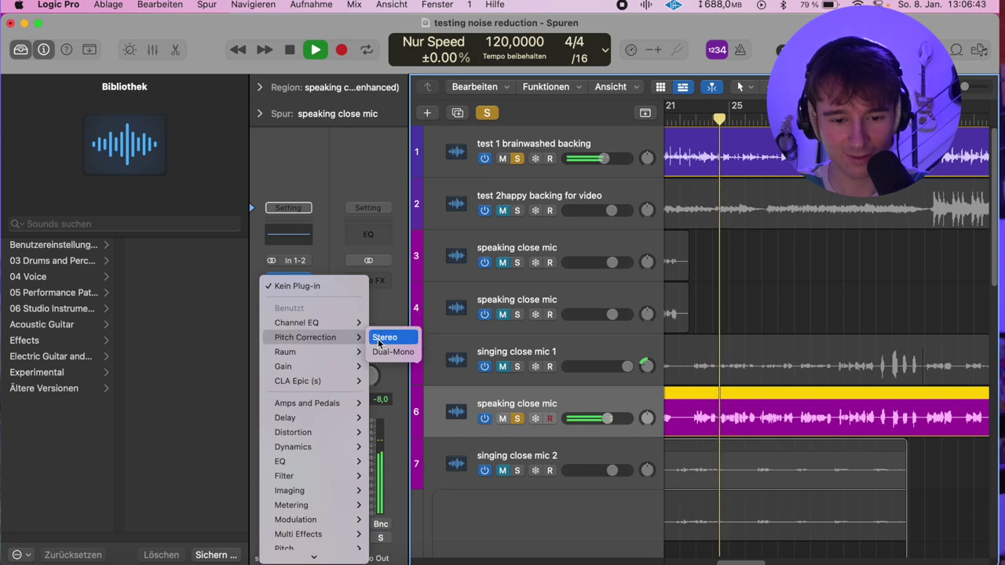
click(389, 320)
drag(640, 359, 641, 366)
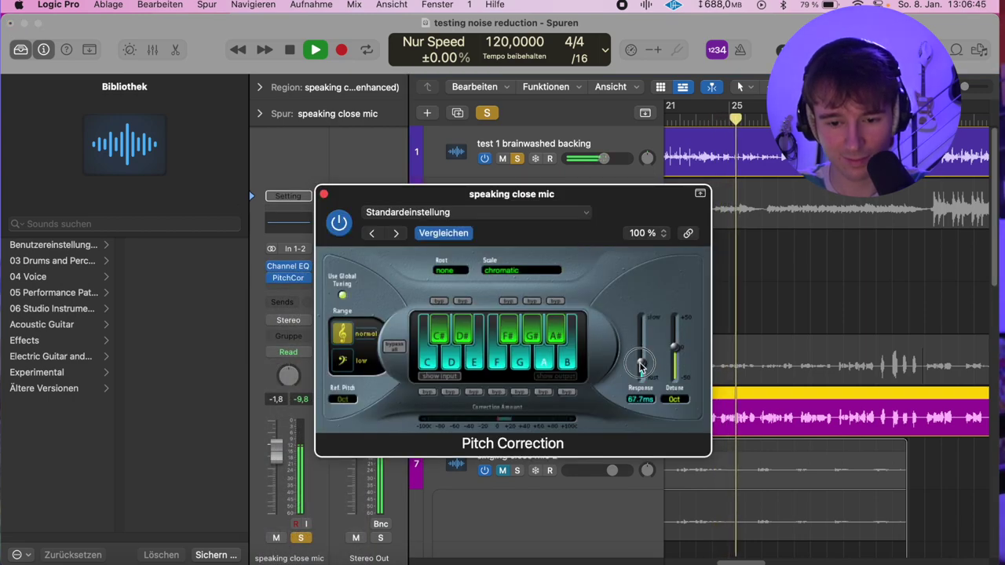
click(324, 195)
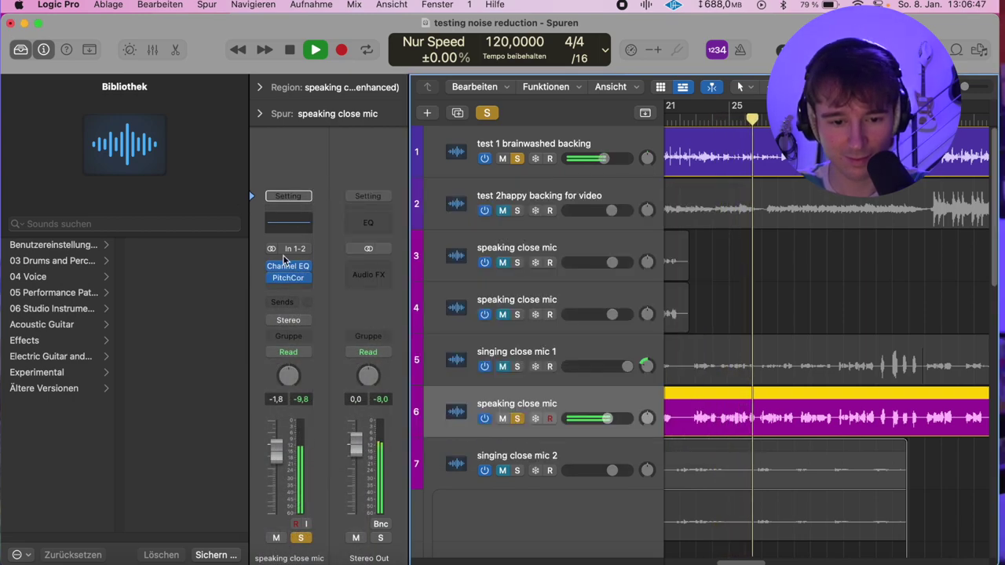
Step: Add the Raum reverb after Pitch Correction on the enhanced vocal track and set its mix to 17 %
click(286, 288)
text(raum)
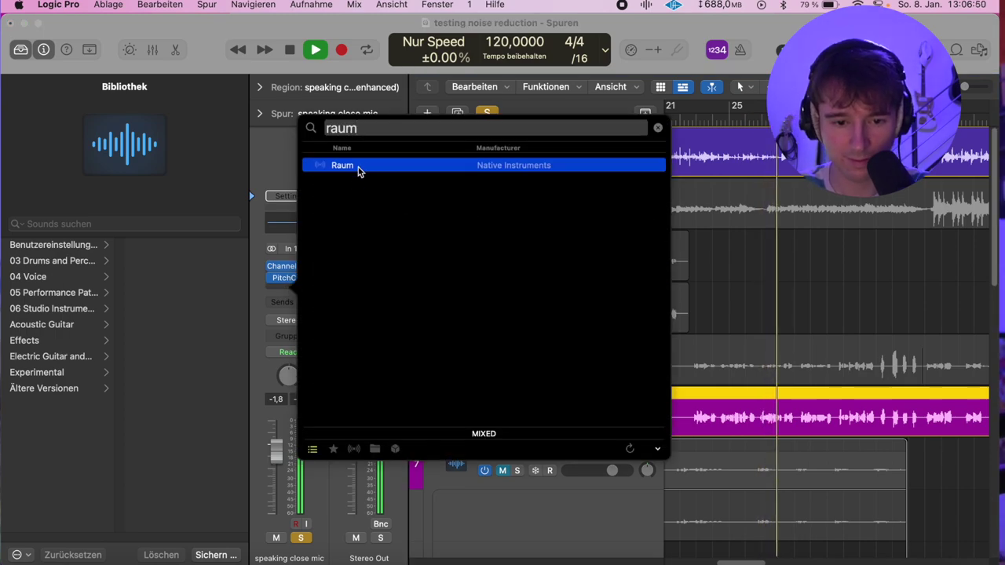
double_click(358, 167)
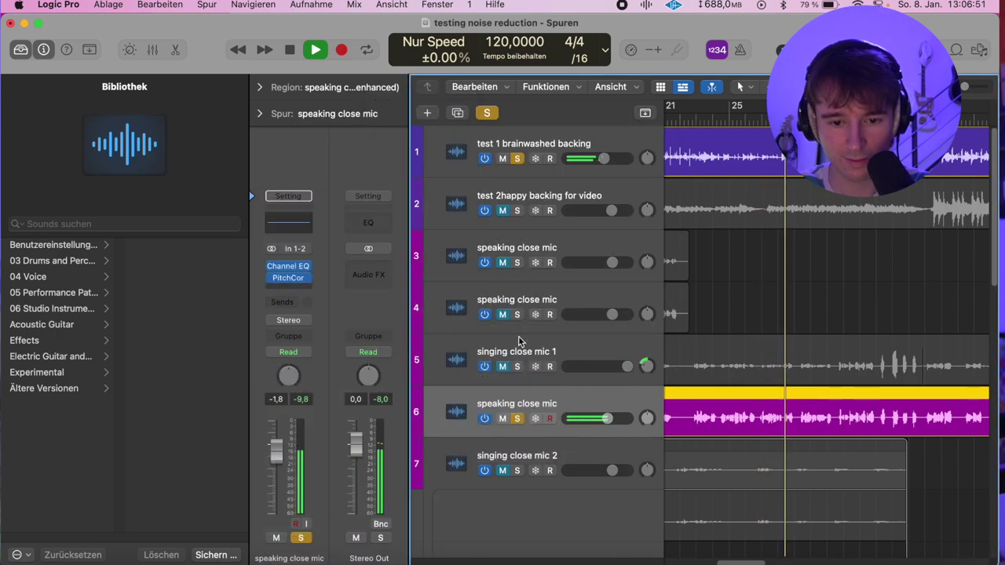
drag(706, 219, 614, 166)
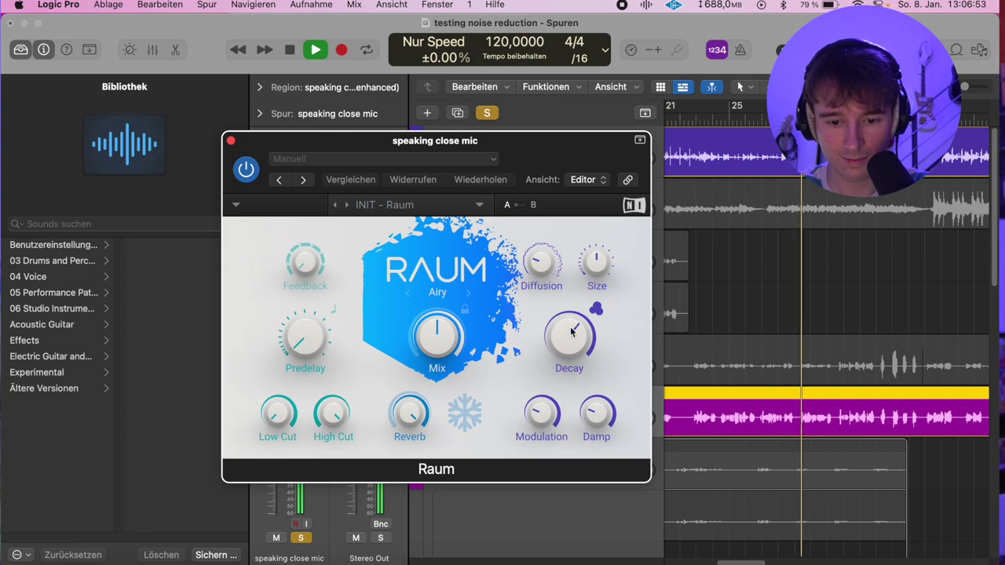
drag(437, 342, 426, 451)
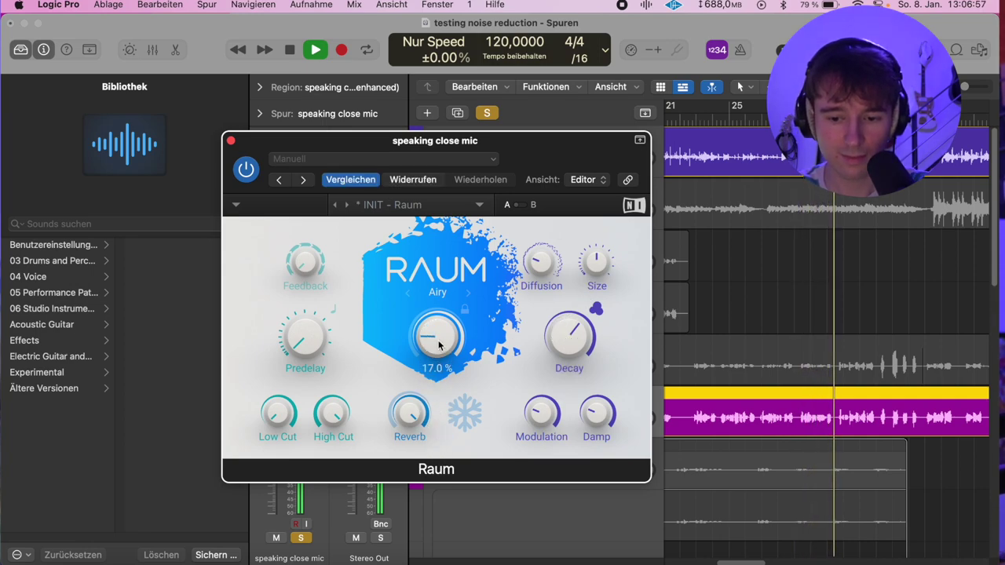
click(231, 140)
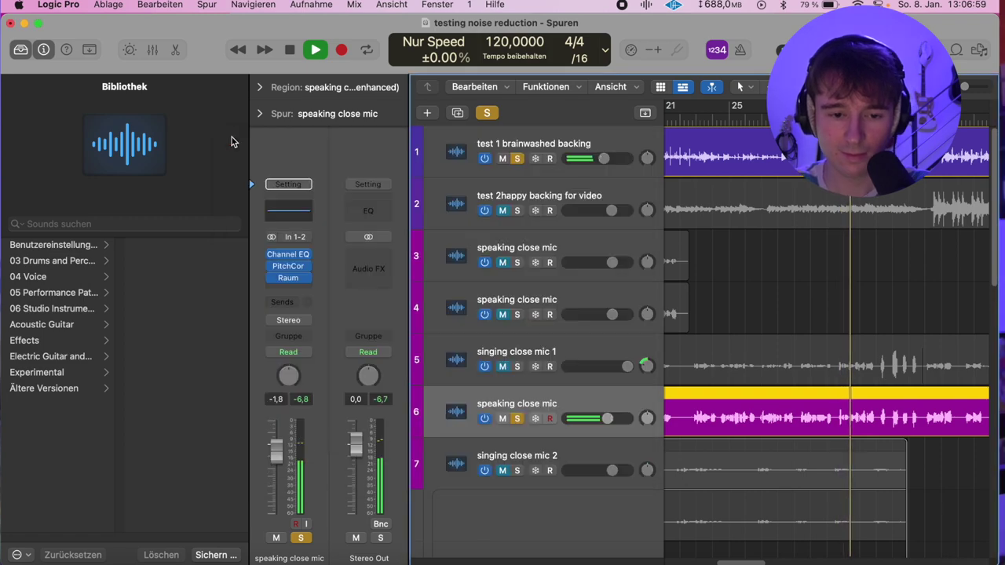
Step: Listen to the processed enhanced vocal through the shouted notes around bar 35, then return the playhead to about bar 31
key(super+Right)
key(super+Right)
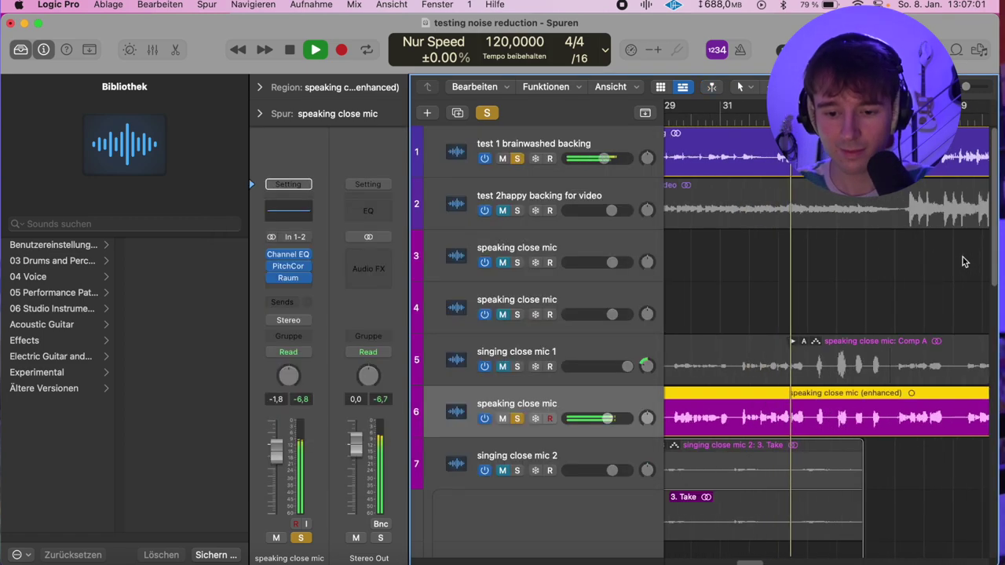
scroll(845, 294, right, 2)
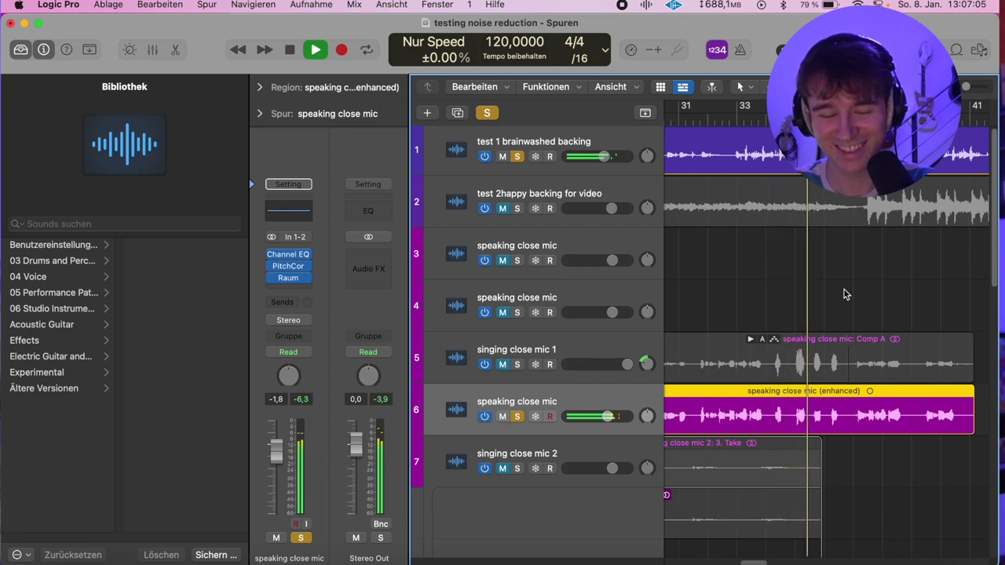
scroll(846, 295, left, 3)
click(741, 119)
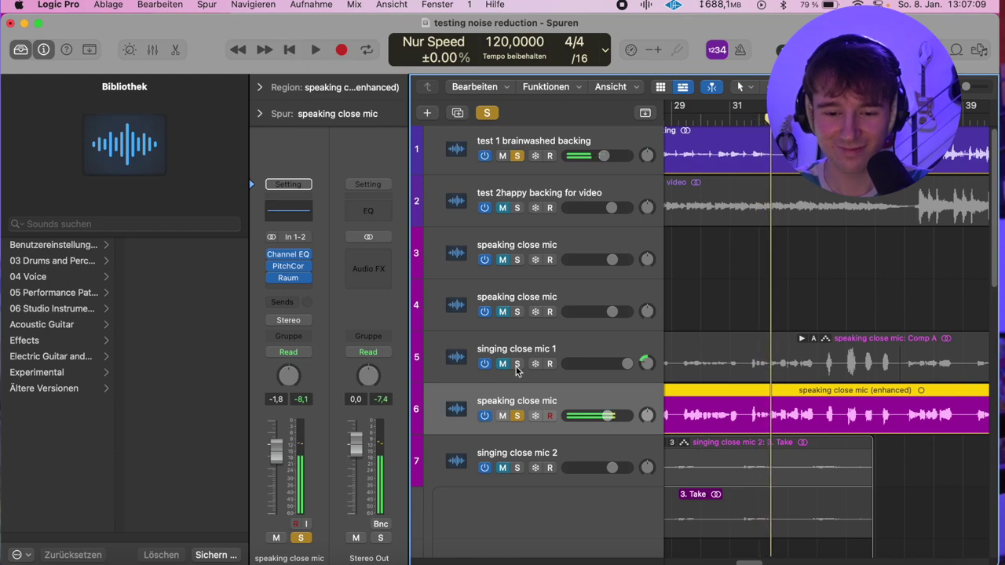
Step: Solo the original "singing close mic 1" and replay from about bar 31, then switch the solo back to the enhanced vocal
click(517, 364)
double_click(744, 119)
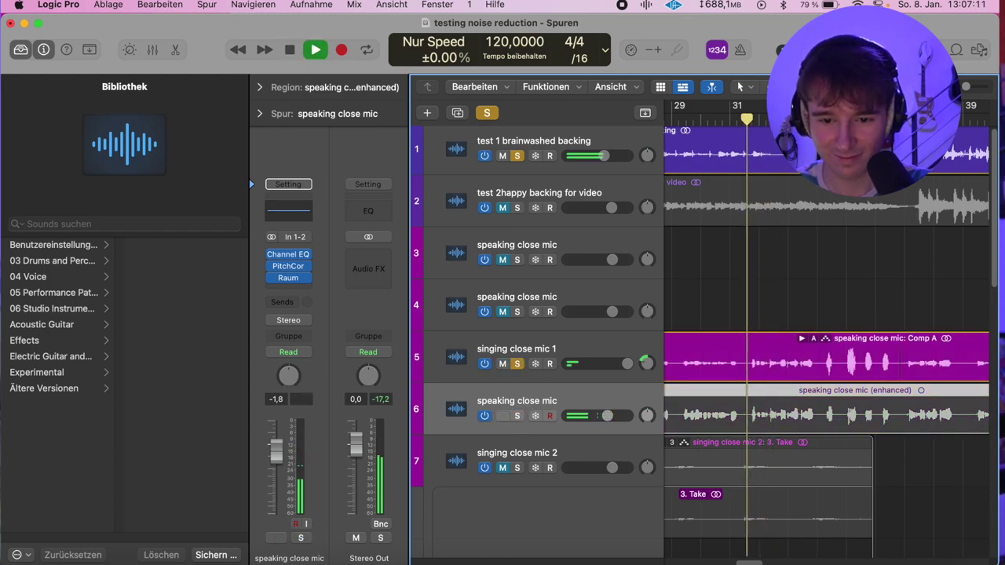
scroll(751, 169, down, 1)
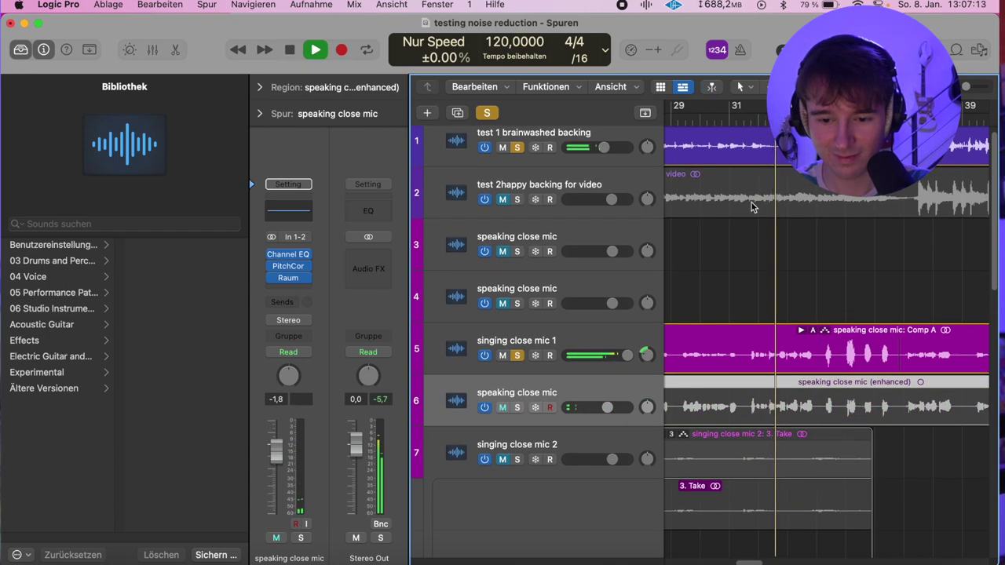
click(518, 355)
click(517, 406)
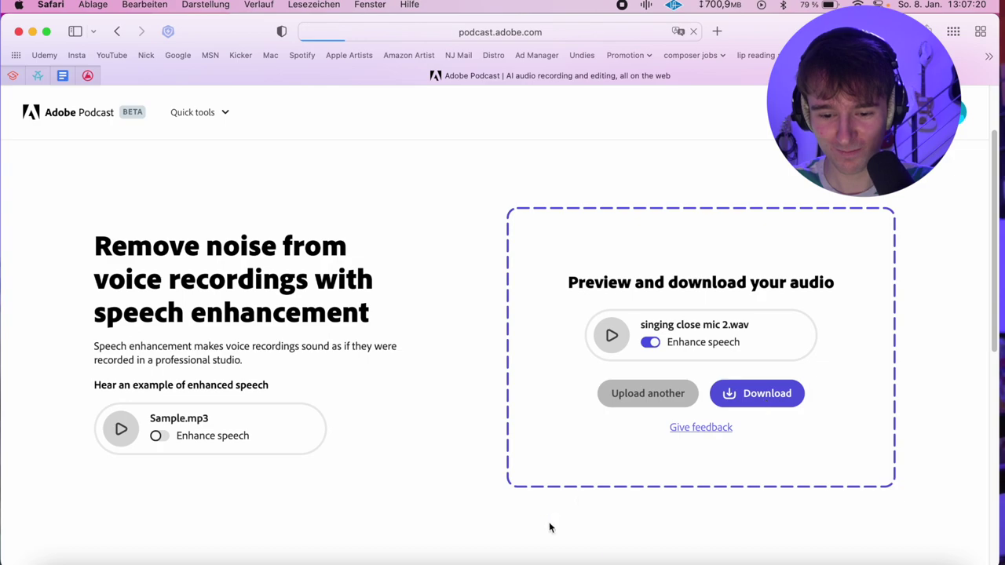
Step: Switch back to Logic Pro and play the soloed original "singing close mic 2" take with the happy backing
click(572, 552)
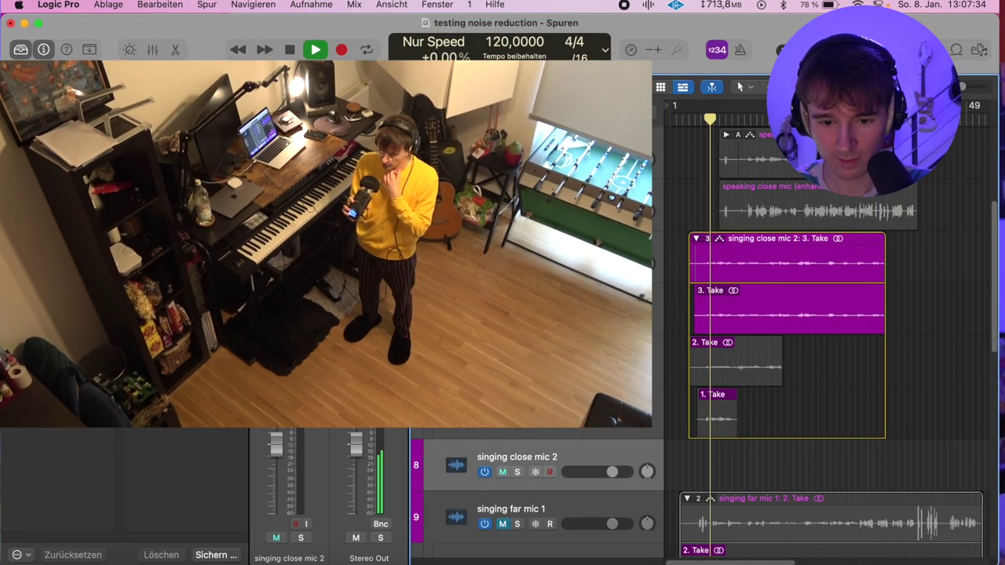
click(694, 260)
scroll(693, 259, up, 5)
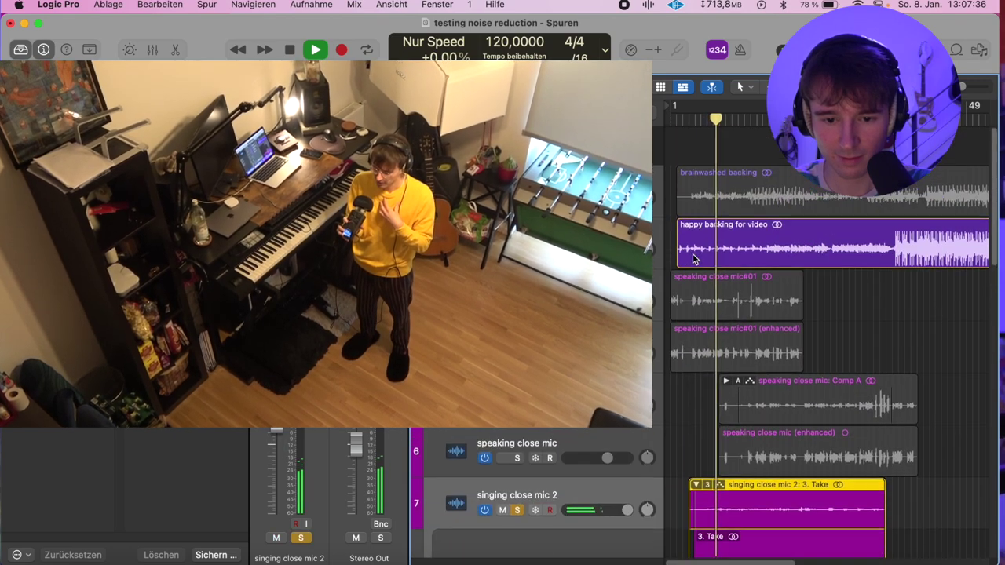
scroll(692, 260, down, 1)
scroll(756, 288, down, 6)
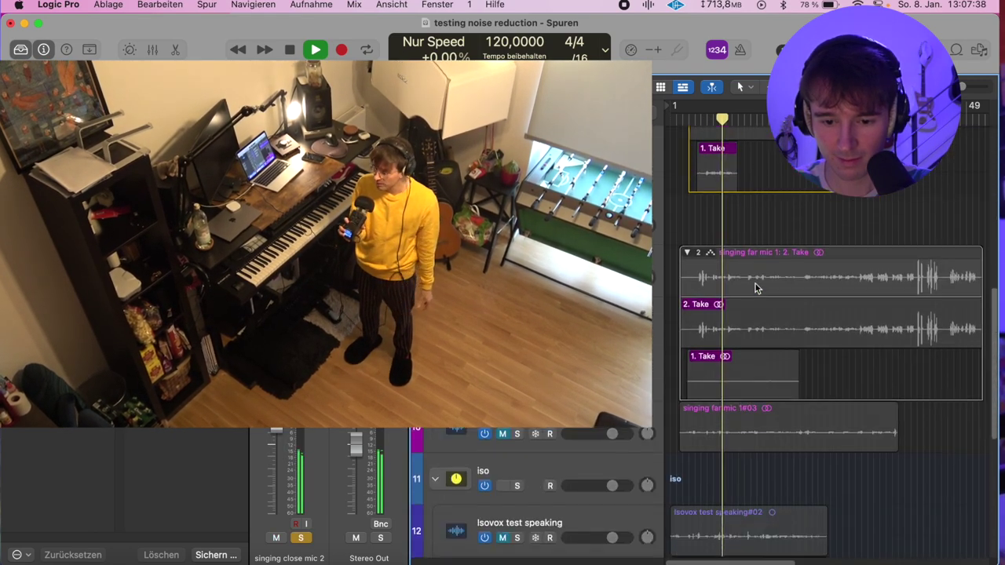
scroll(755, 288, down, 2)
Step: Import "singing close mic 2 (enhanced).wav" from the downloads onto the new track beneath the original "singing close mic 2" takes
click(864, 560)
scroll(669, 299, up, 6)
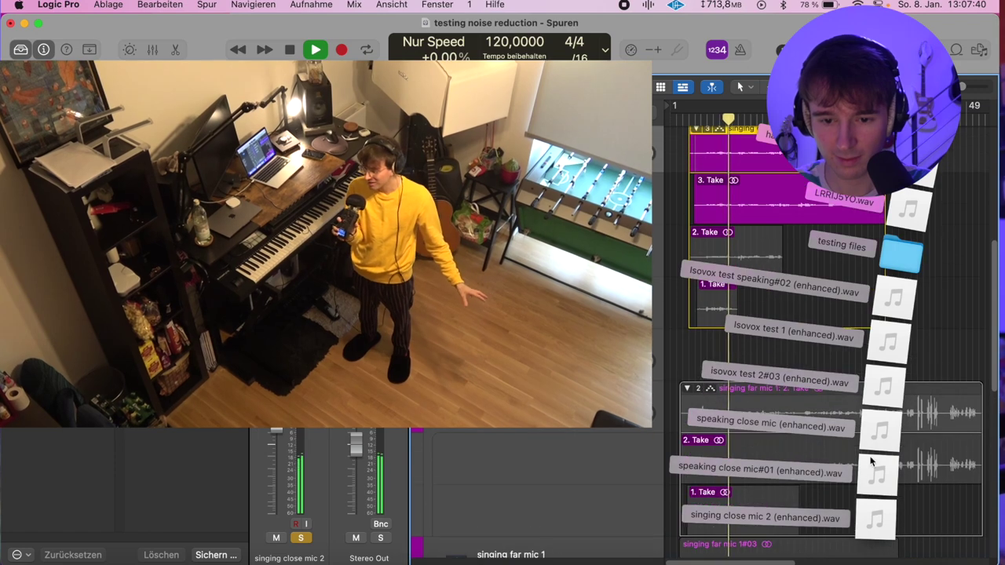
drag(881, 515, 736, 311)
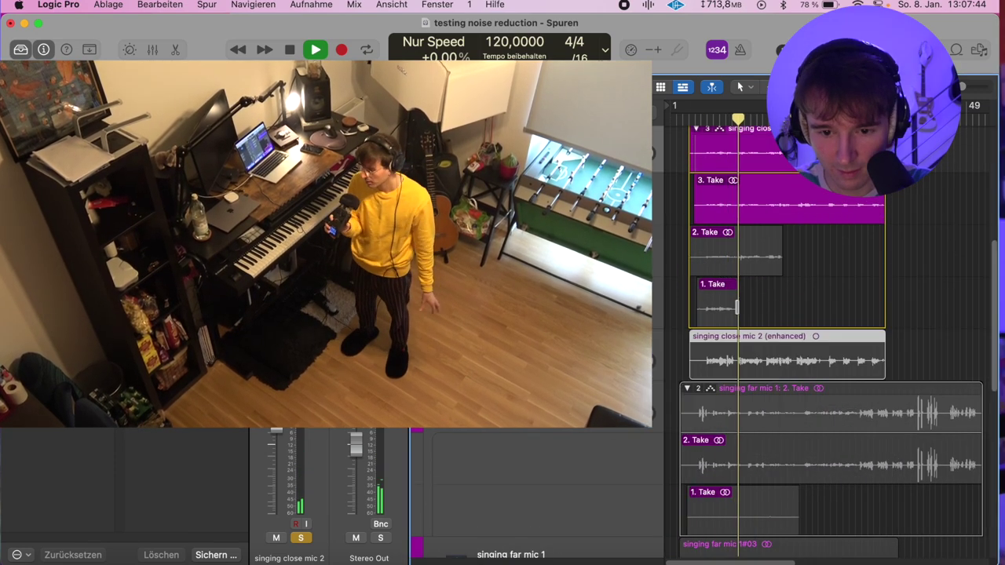
Step: Replay the soloed original "singing close mic 2" take from about bar 12
scroll(741, 245, up, 3)
scroll(741, 246, up, 4)
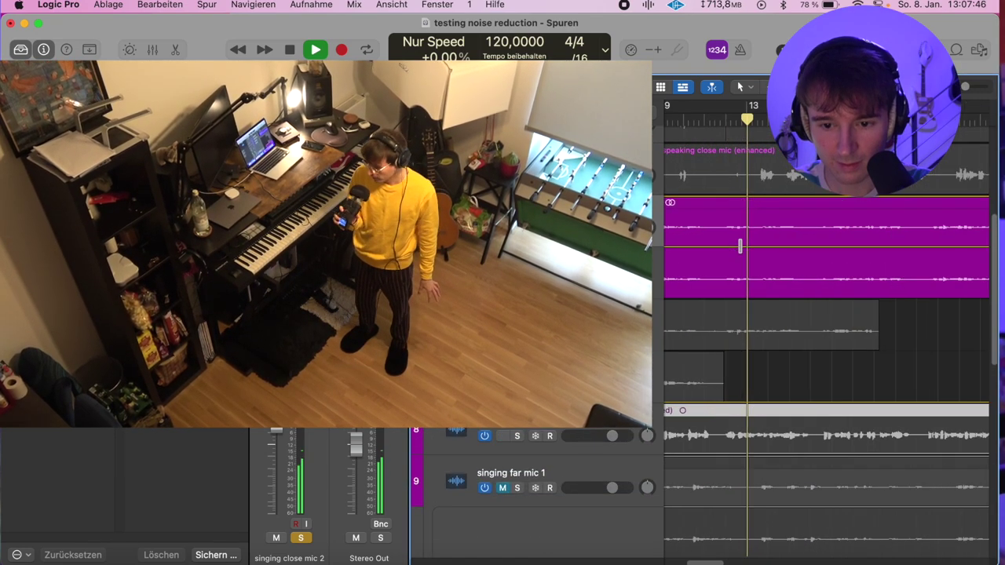
scroll(740, 246, down, 2)
right_click(741, 247)
click(761, 126)
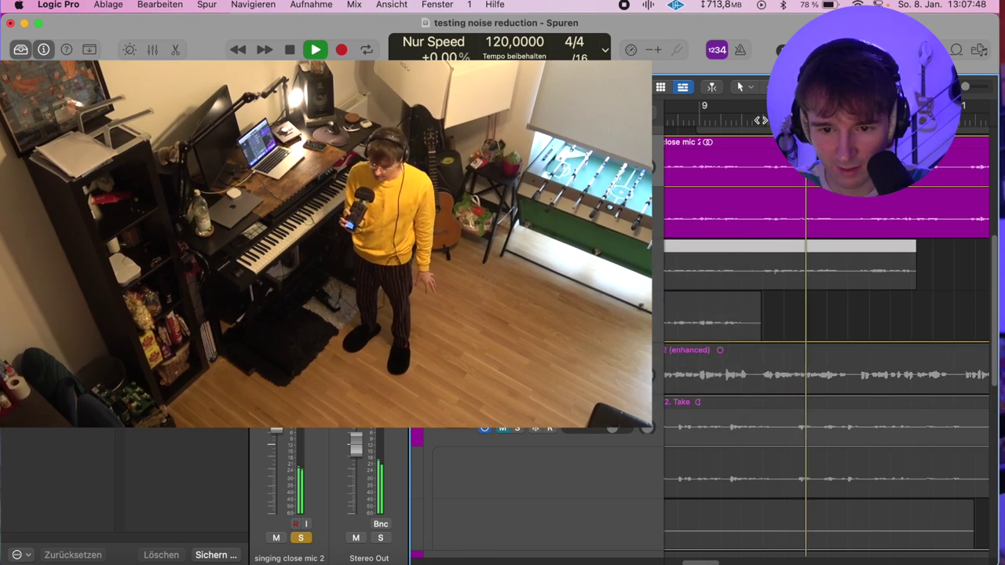
click(762, 119)
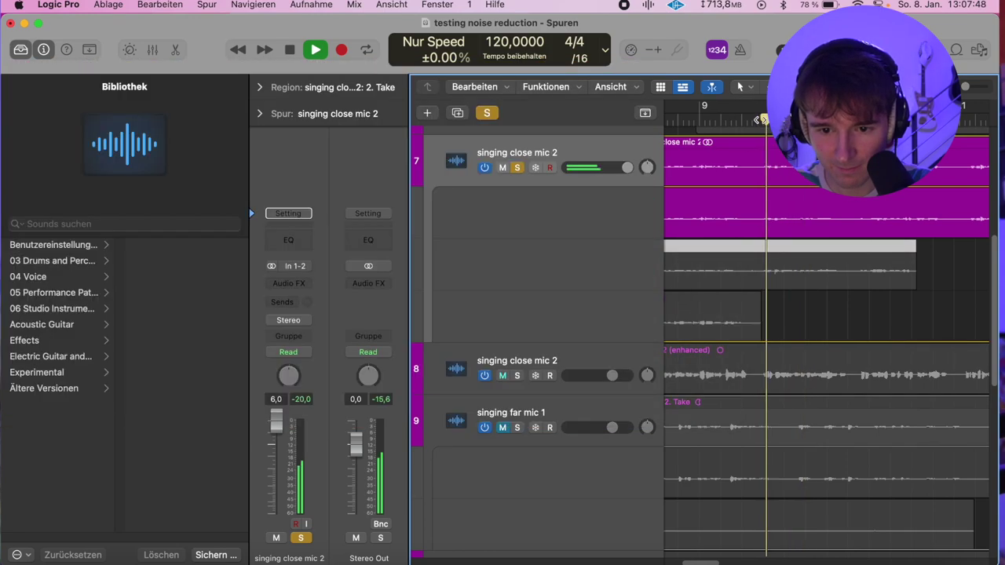
Step: Switch the solo to the enhanced "singing close mic 2" track and replay it from about bar 11
click(517, 169)
click(527, 353)
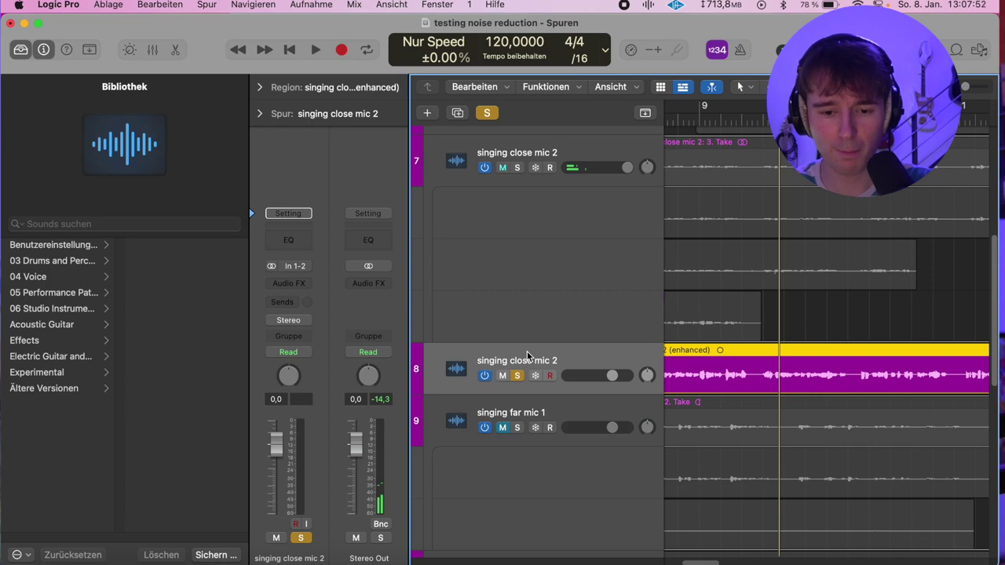
double_click(753, 120)
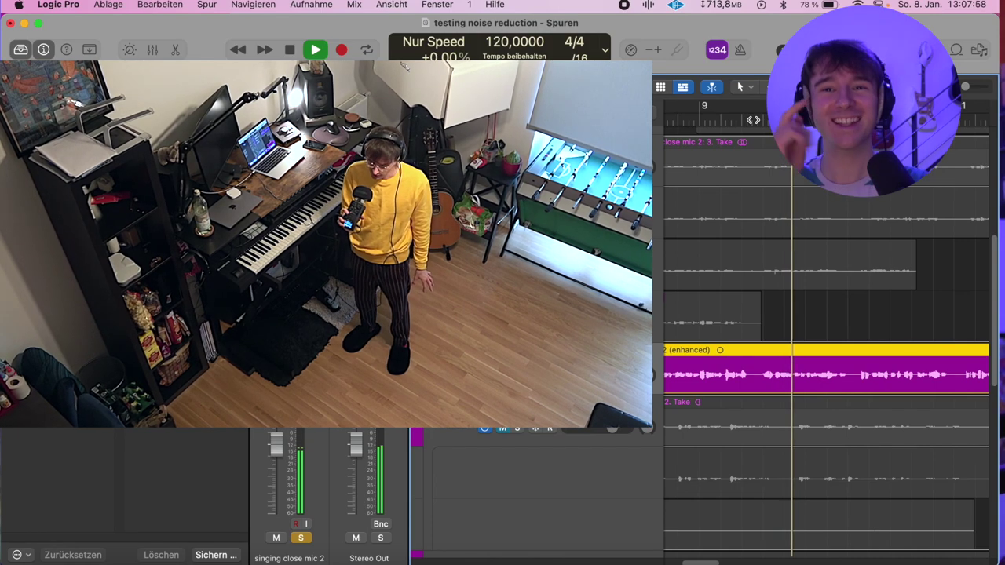
Step: Stop playback, move the playhead back to about bar 6 and play the enhanced "singing close mic 2" vocal
scroll(751, 148, down, 5)
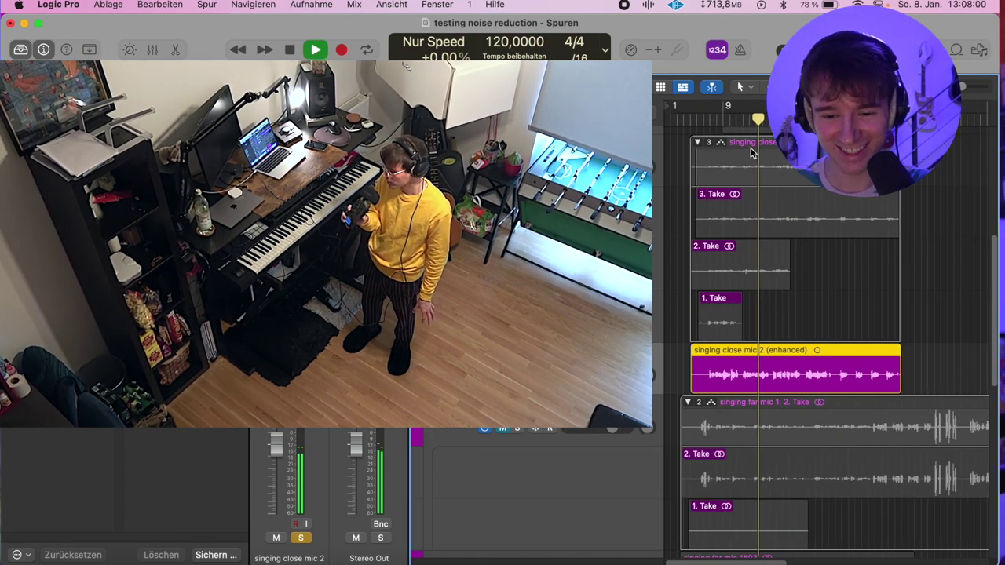
scroll(750, 149, up, 4)
scroll(751, 148, left, 2)
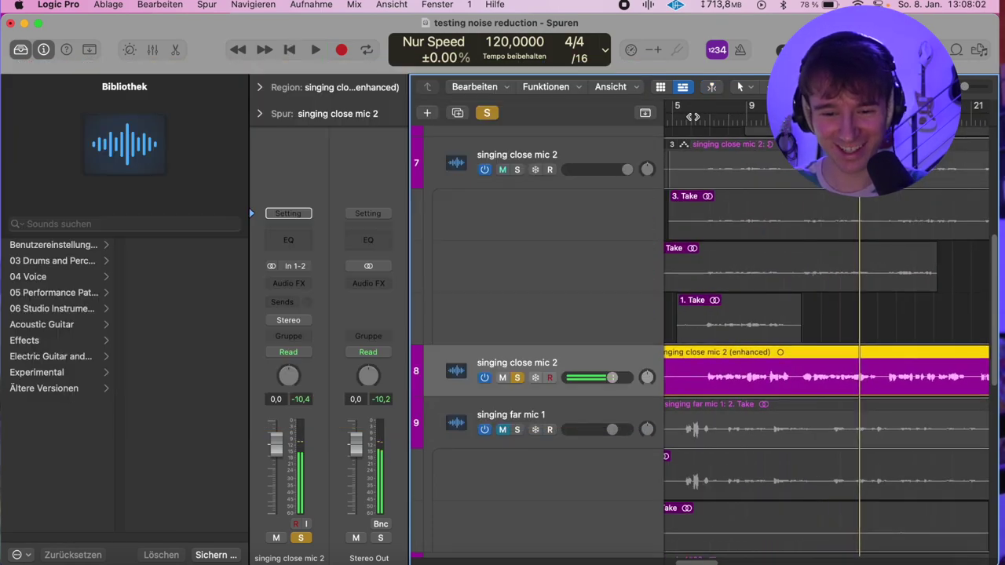
key(space)
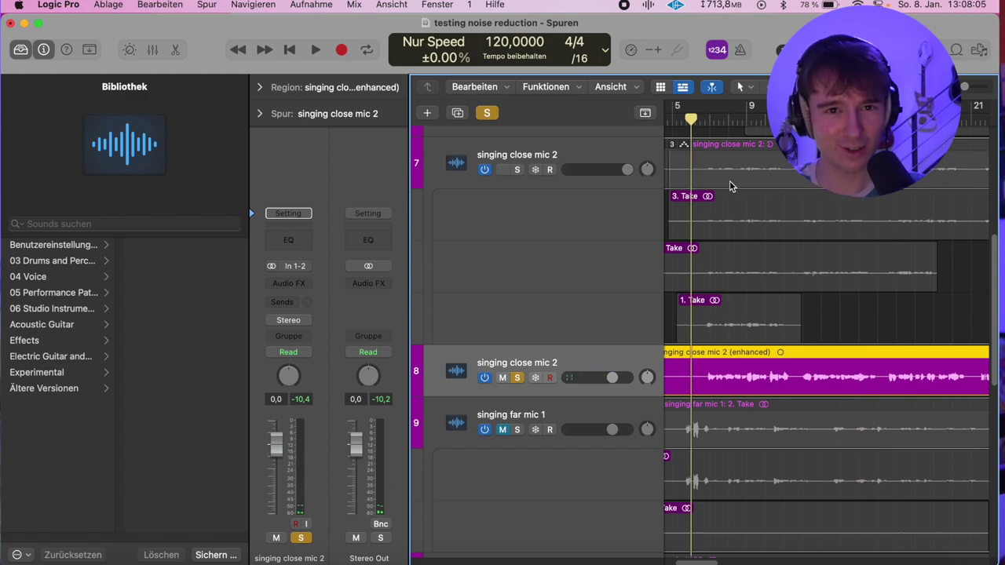
key(space)
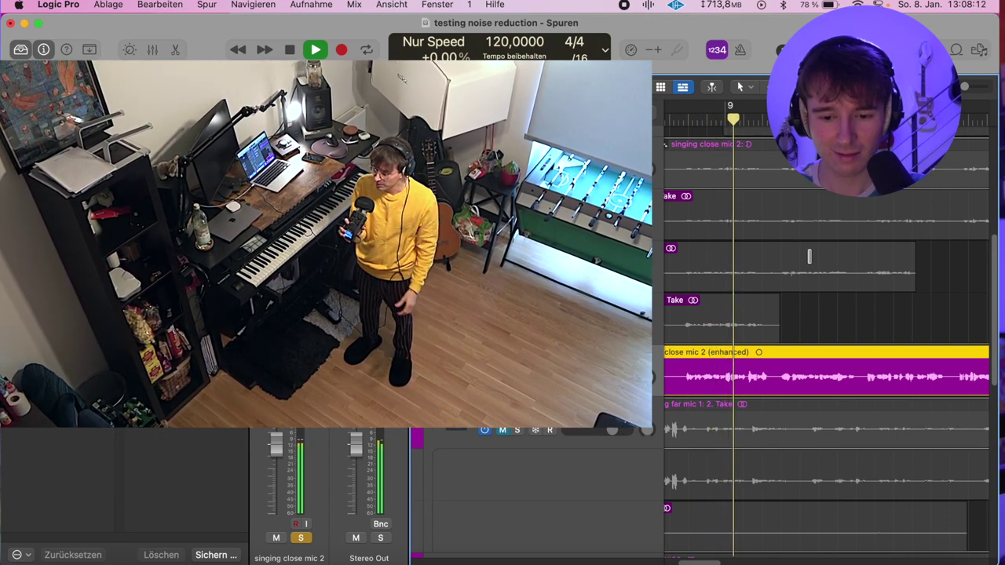
scroll(810, 256, left, 2)
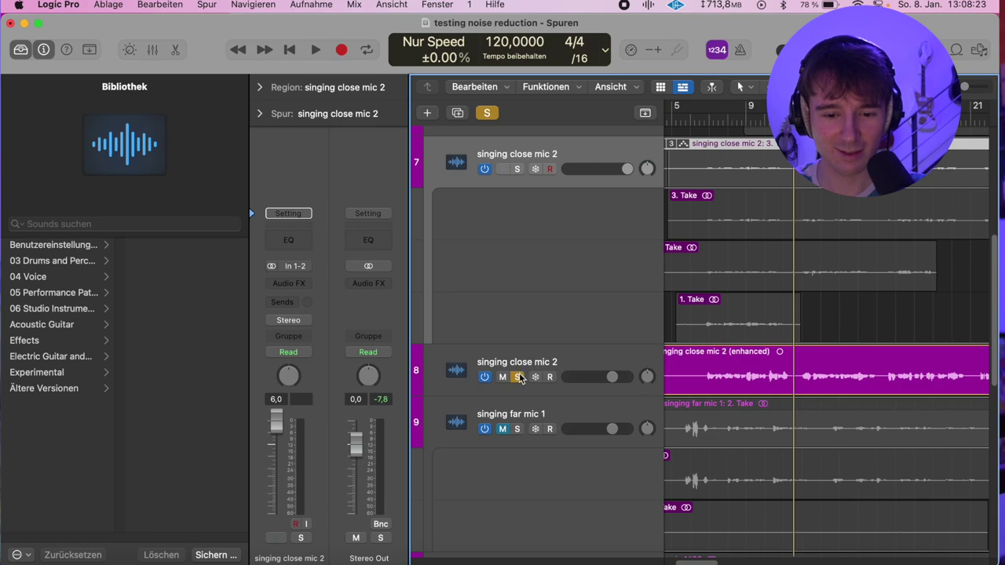
Step: Solo the original "singing close mic 2" and replay its opening phrase, then switch the solo back to the enhanced track
key(s)
click(519, 377)
key(space)
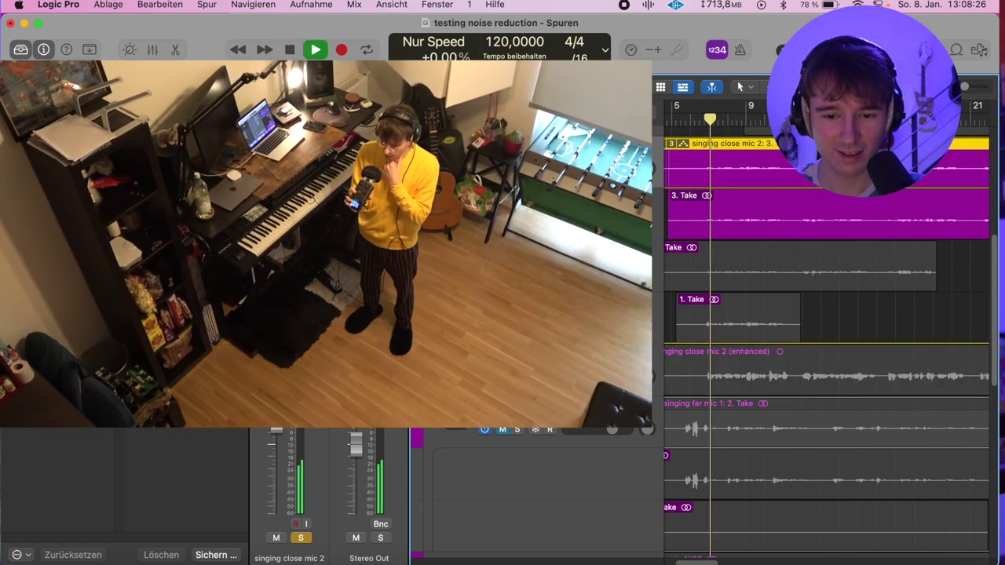
key(Down)
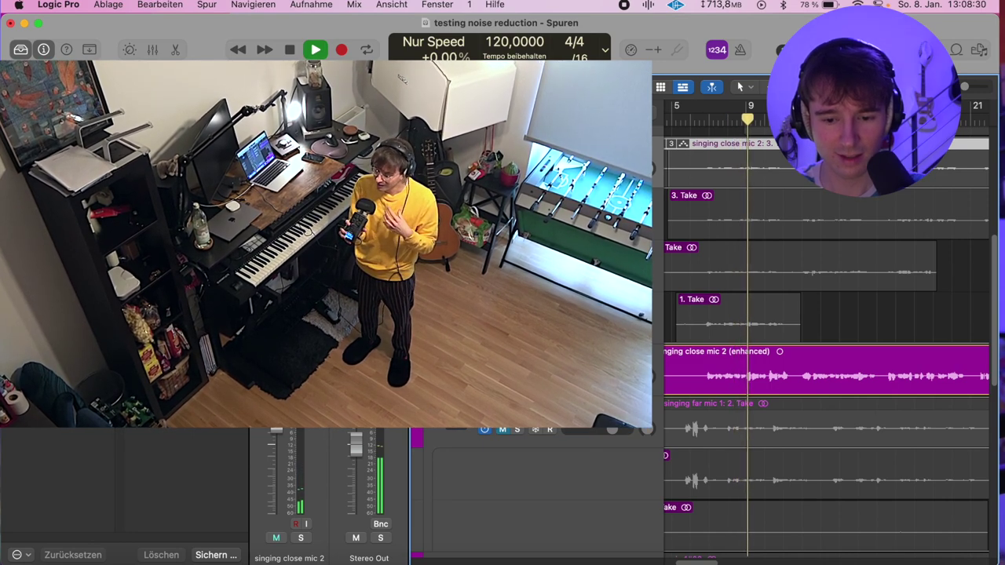
Step: Listen to the soloed enhanced "singing close mic 2" vocal through about bar 19, then stop playback
key(super+Right)
key(super+Right)
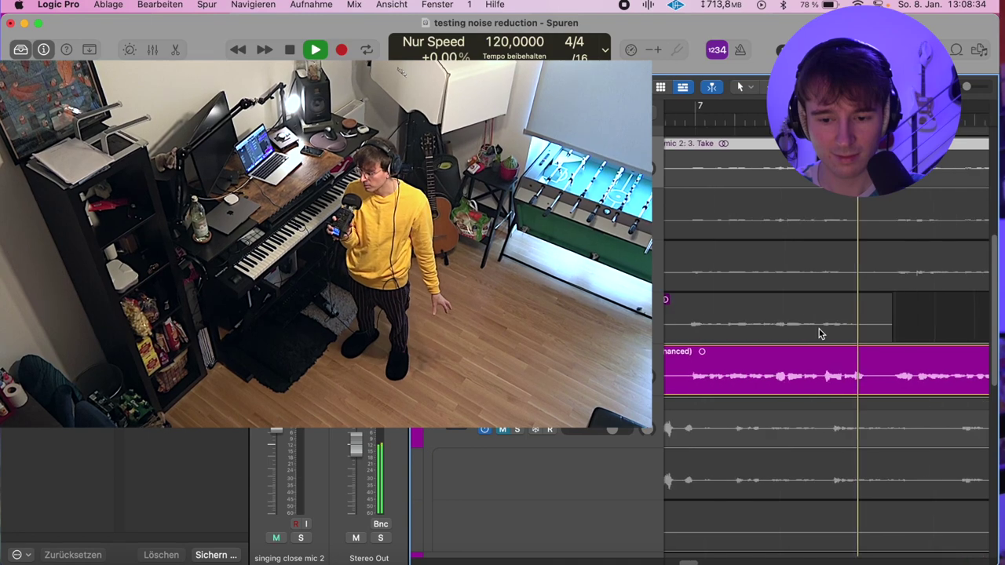
key(space)
scroll(826, 338, right, 3)
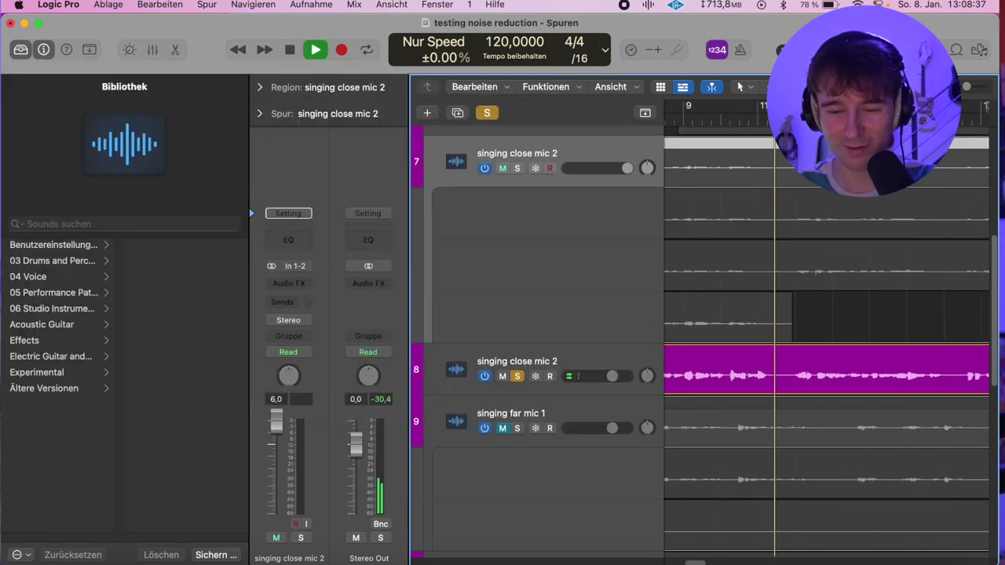
scroll(720, 310, right, 2)
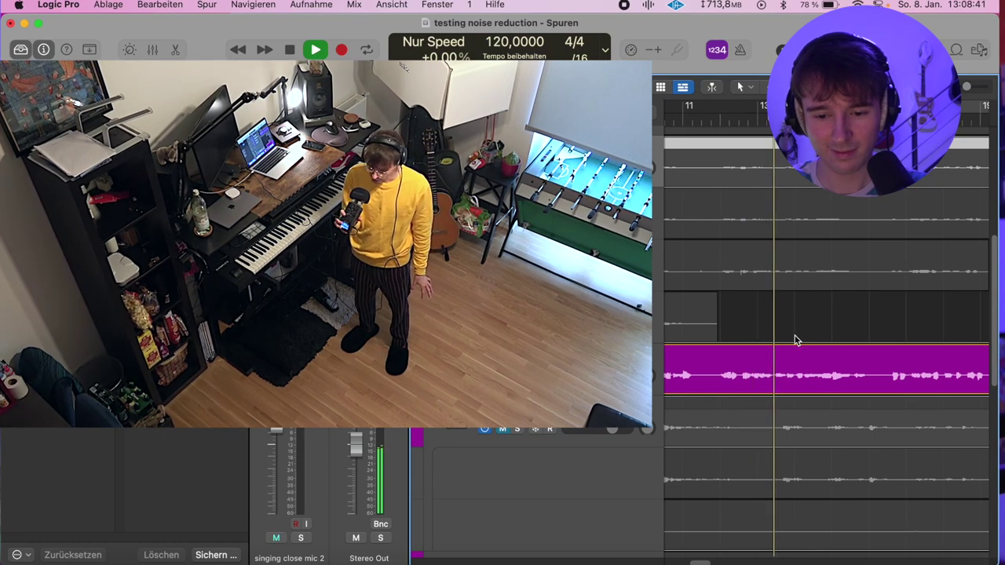
key(s)
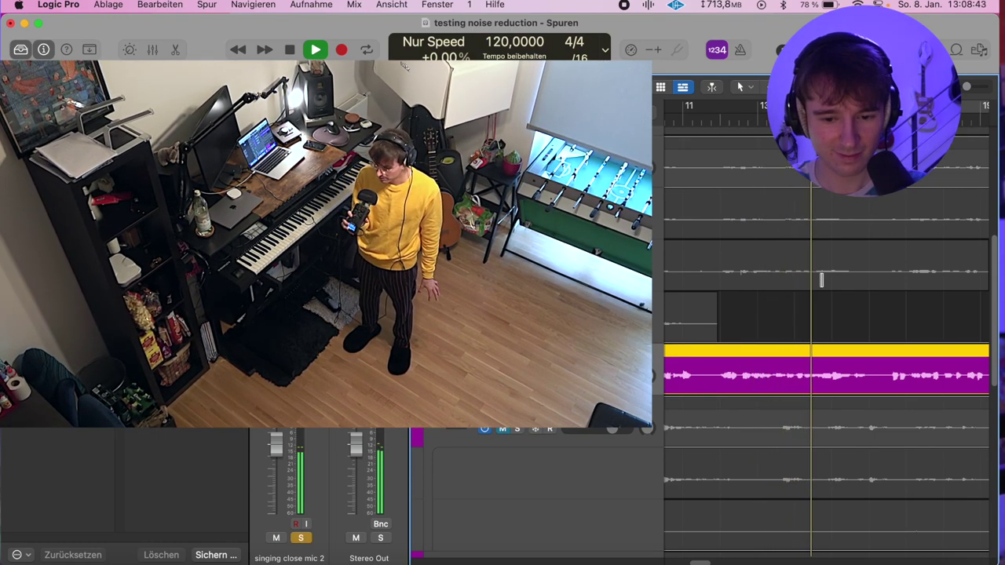
scroll(822, 279, right, 1)
scroll(822, 278, right, 2)
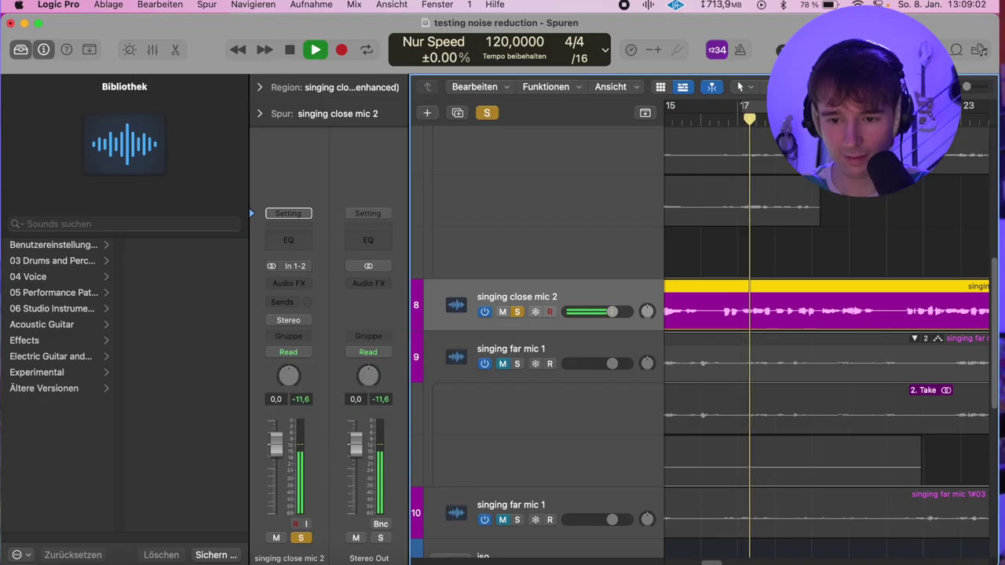
key(super+Down)
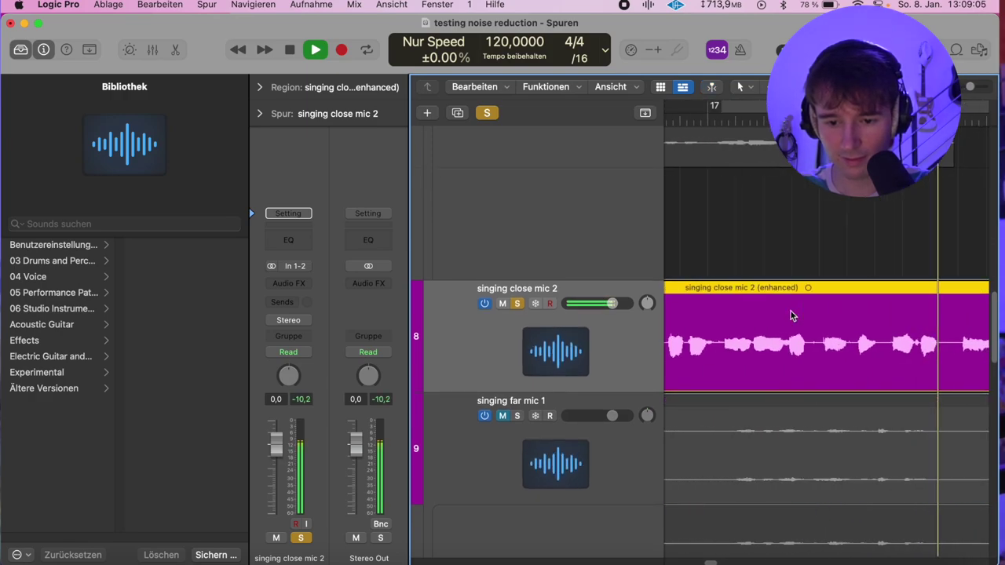
key(space)
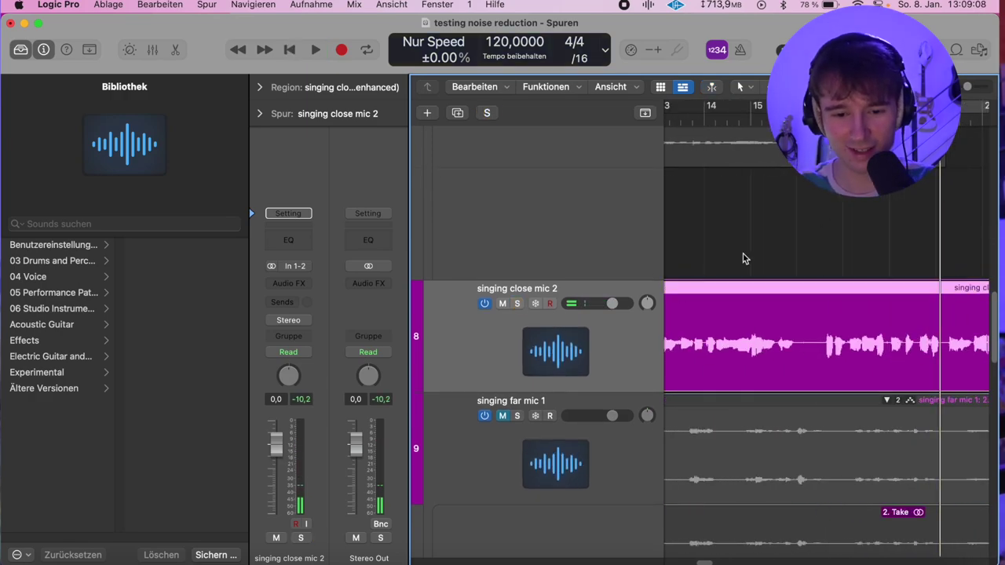
Step: Mute tracks 6 to 8, the enhanced "speaking close mic" and both "singing close mic 2" tracks
scroll(743, 258, left, 1)
scroll(743, 258, up, 6)
scroll(653, 248, up, 3)
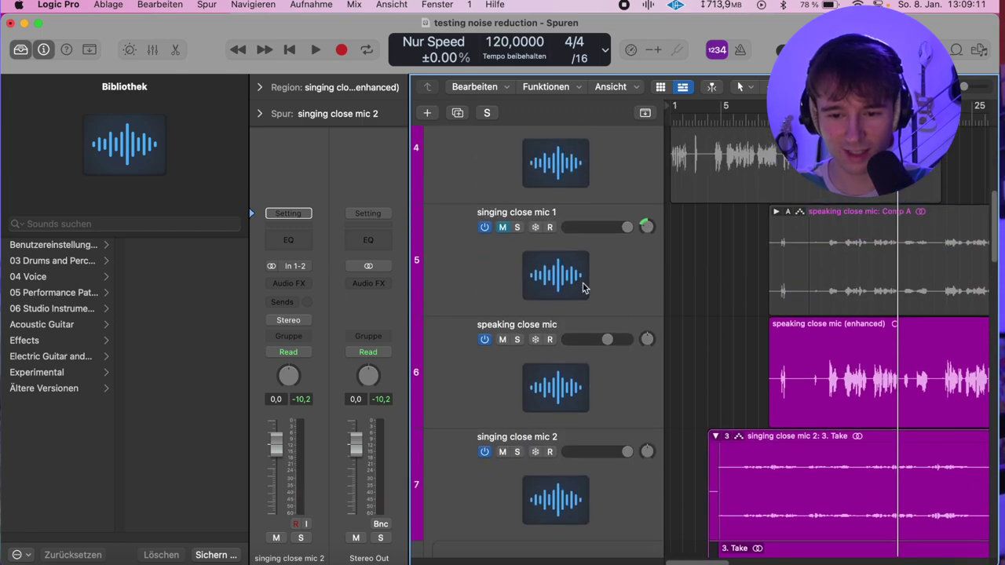
drag(503, 339, 503, 475)
scroll(504, 475, down, 8)
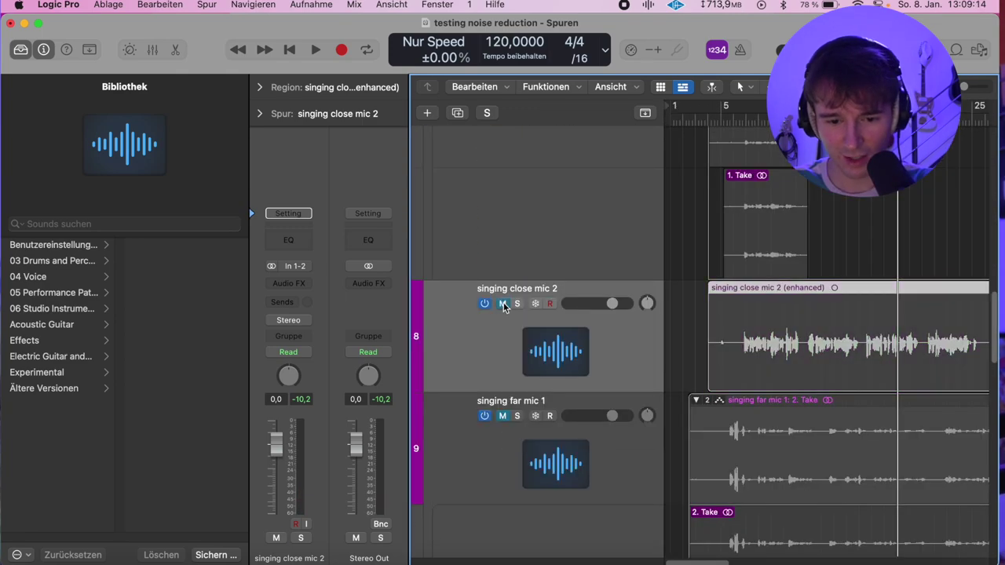
scroll(841, 258, up, 6)
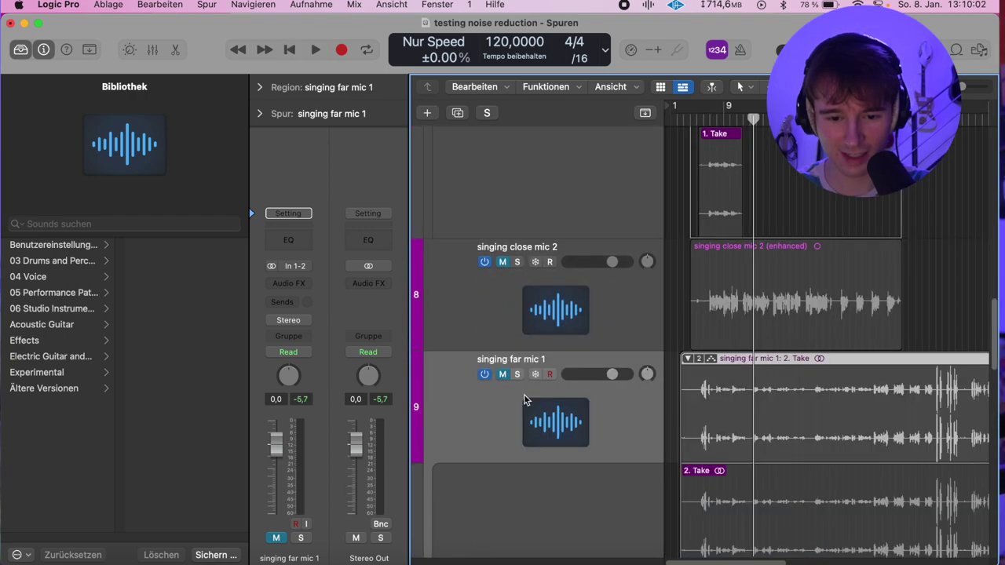
Step: Switch back to Logic Pro and play the soloed original "singing far mic 1" together with the first backing track
key(s)
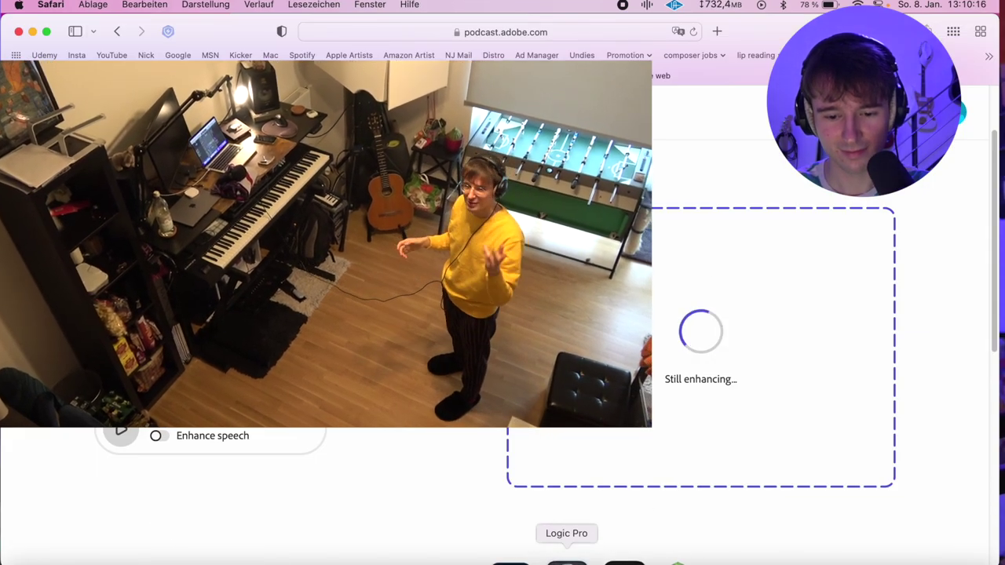
click(568, 559)
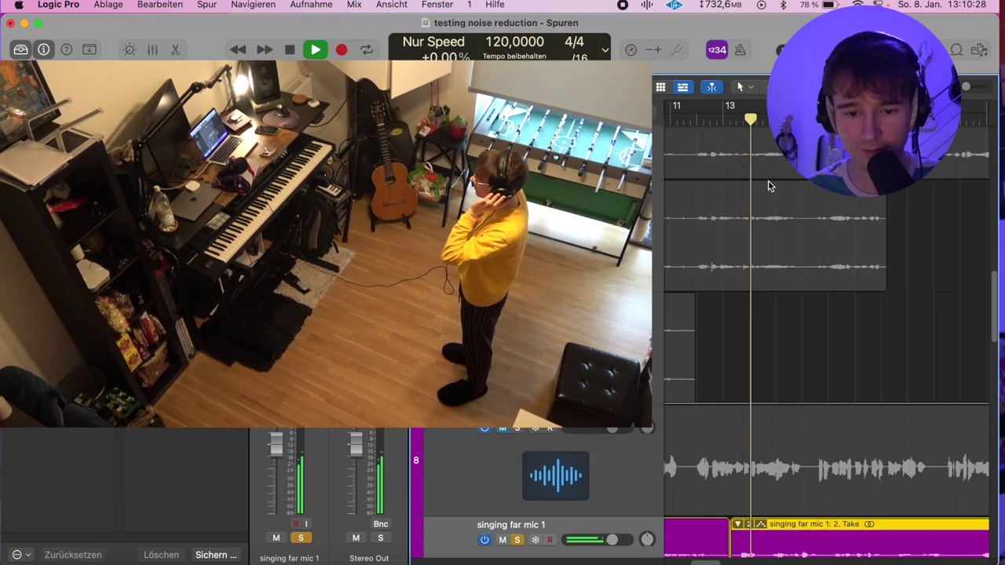
scroll(770, 186, up, 5)
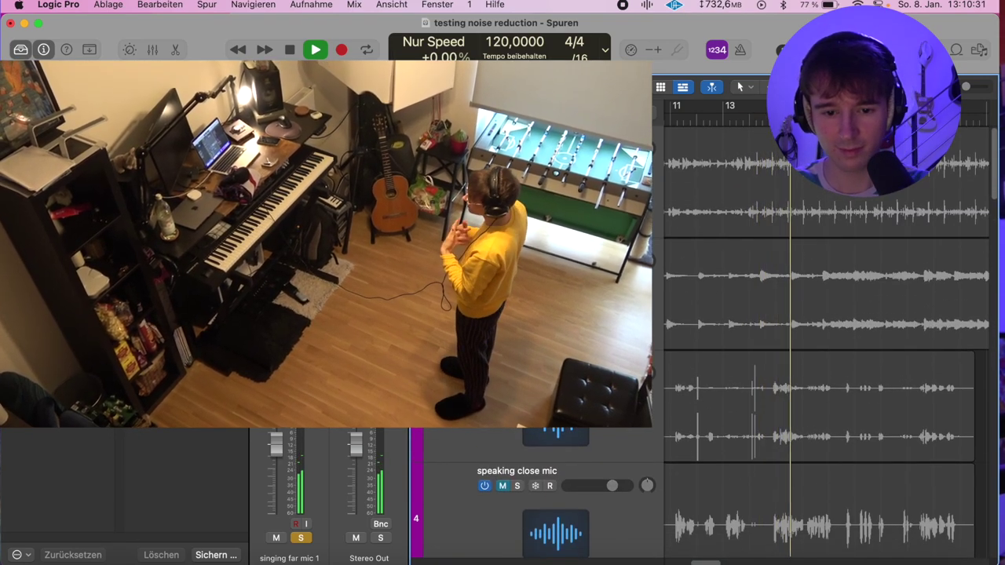
click(864, 181)
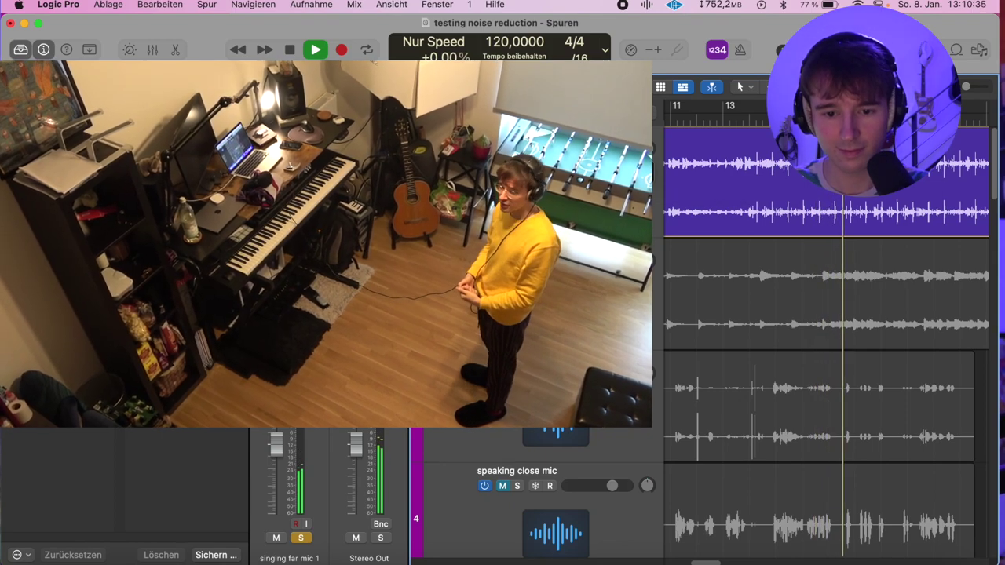
Step: Import the "singing far mic 1 (enhanced)" file from the downloads onto the track beneath the original takes
scroll(770, 185, down, 2)
scroll(824, 342, down, 6)
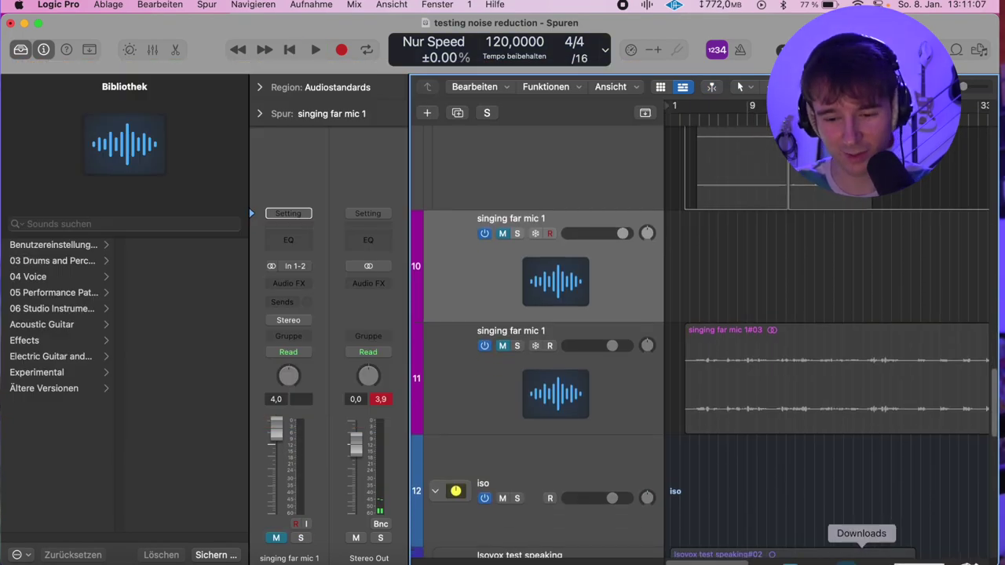
click(861, 560)
drag(885, 526, 709, 253)
scroll(608, 353, up, 3)
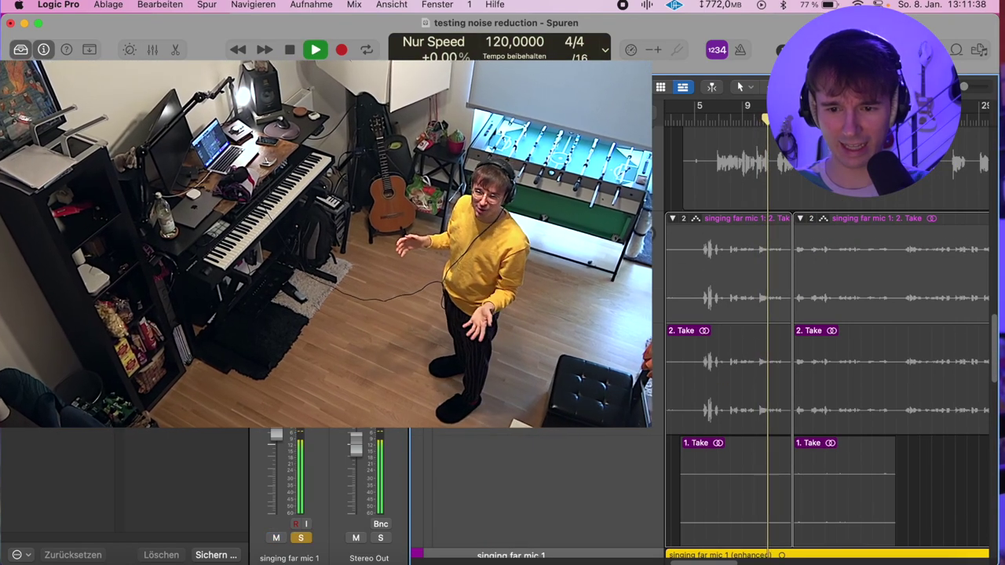
Step: Play the soloed original "singing far mic 1" from about bar 8, then switch to its enhanced version on track 10
key(super+Up)
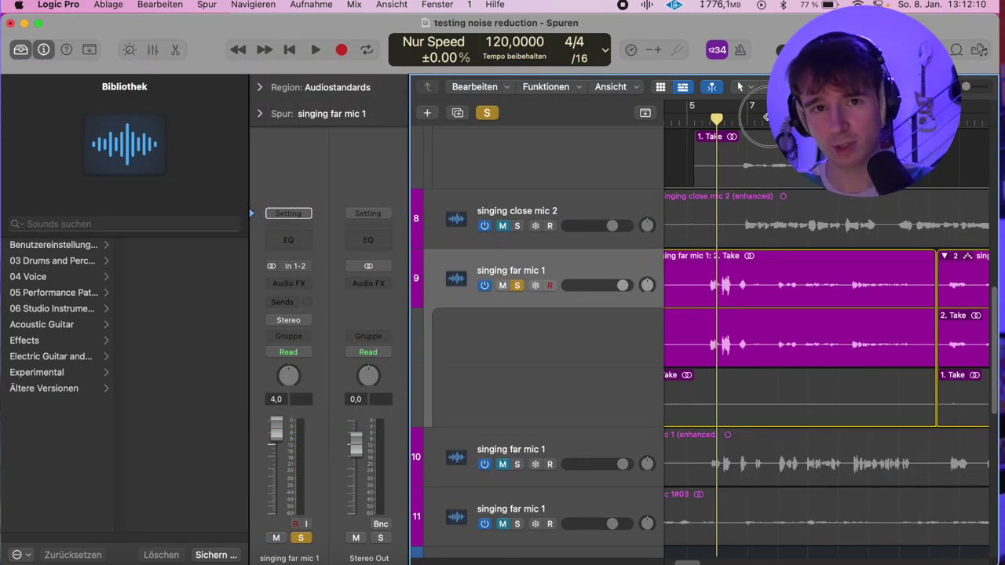
scroll(789, 162, right, 2)
scroll(825, 329, right, 2)
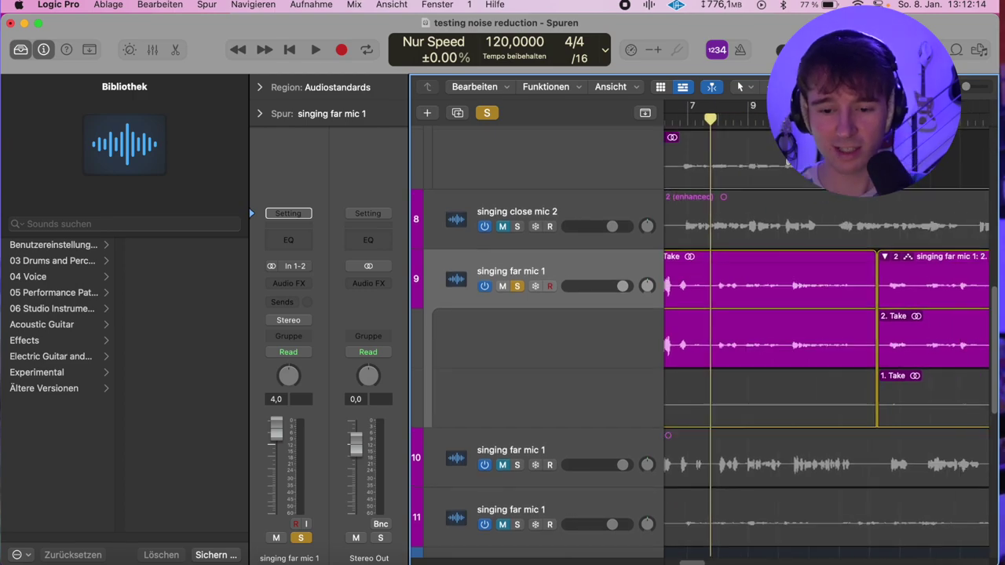
scroll(543, 324, down, 3)
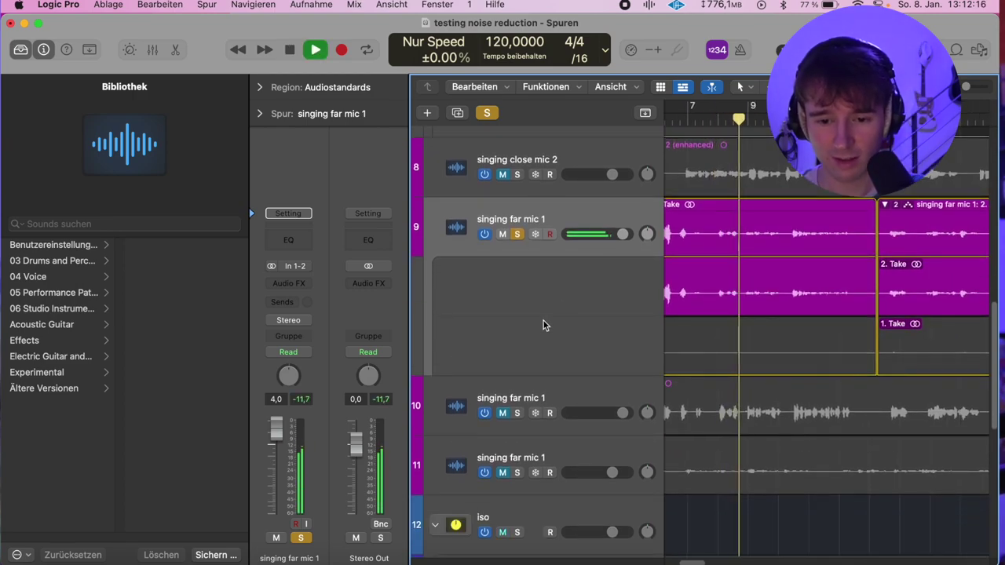
key(space)
click(526, 402)
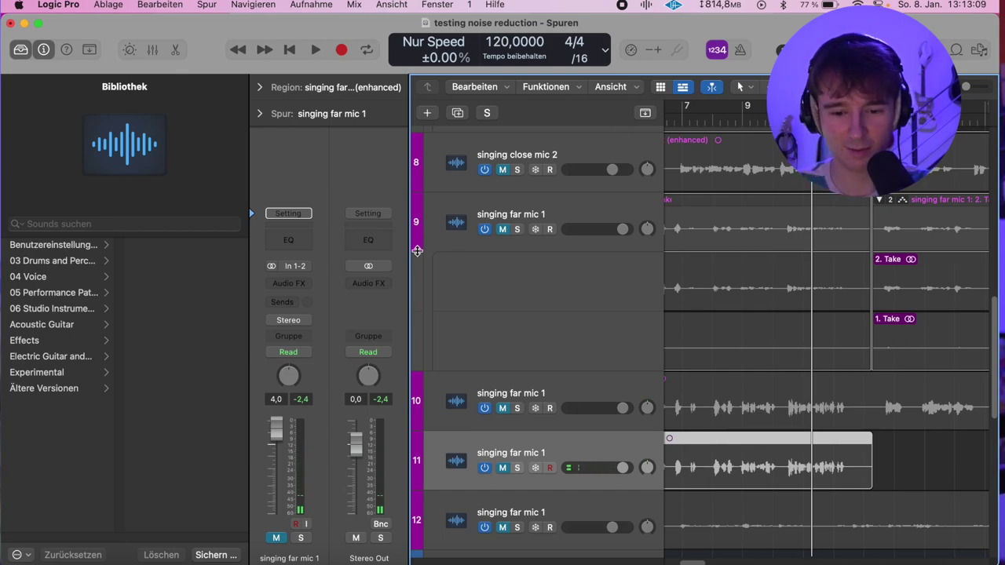
Step: Solo the original "singing far mic 1" alongside the enhanced track 11 and open a Channel EQ window for each
scroll(542, 248, up, 2)
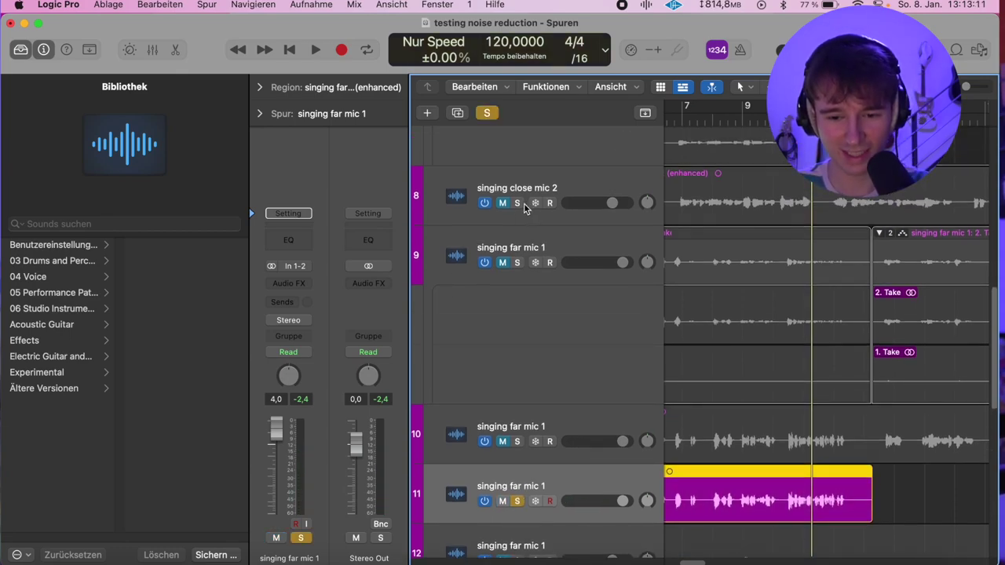
click(518, 259)
click(304, 238)
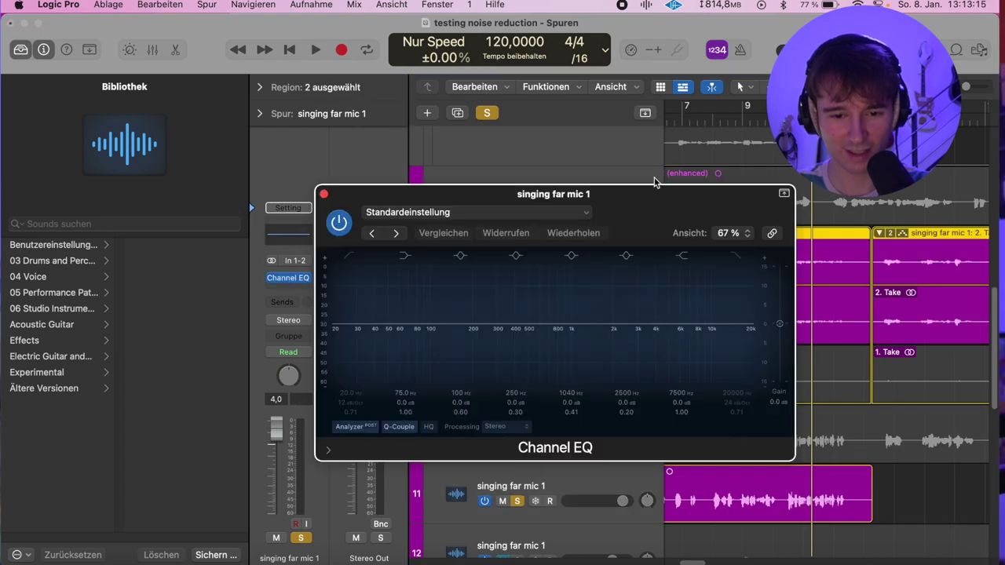
drag(656, 189, 340, 19)
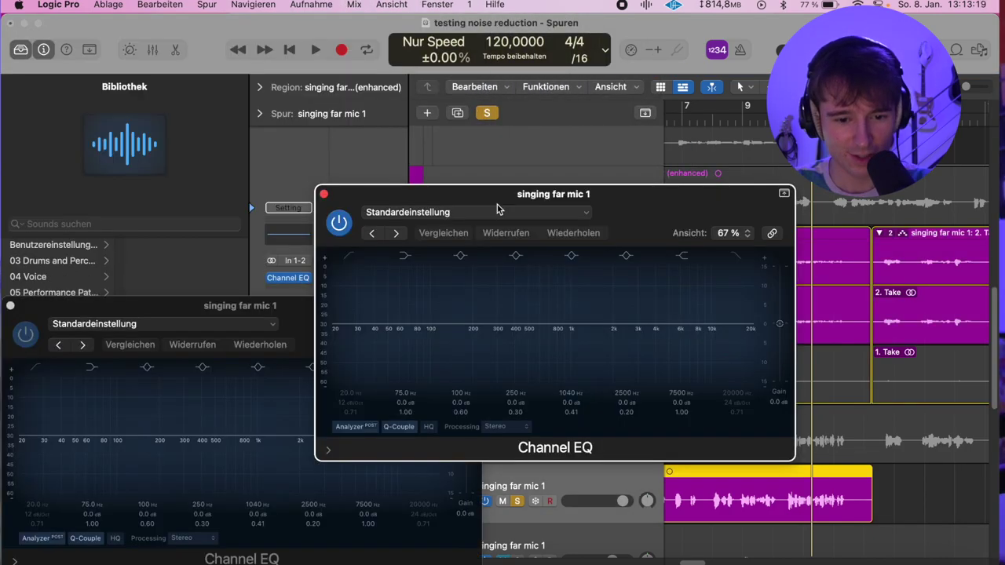
Step: Stack the two Channel EQ windows, compare the spectra of the original and enhanced takes during playback, and close both windows
drag(275, 317, 289, 4)
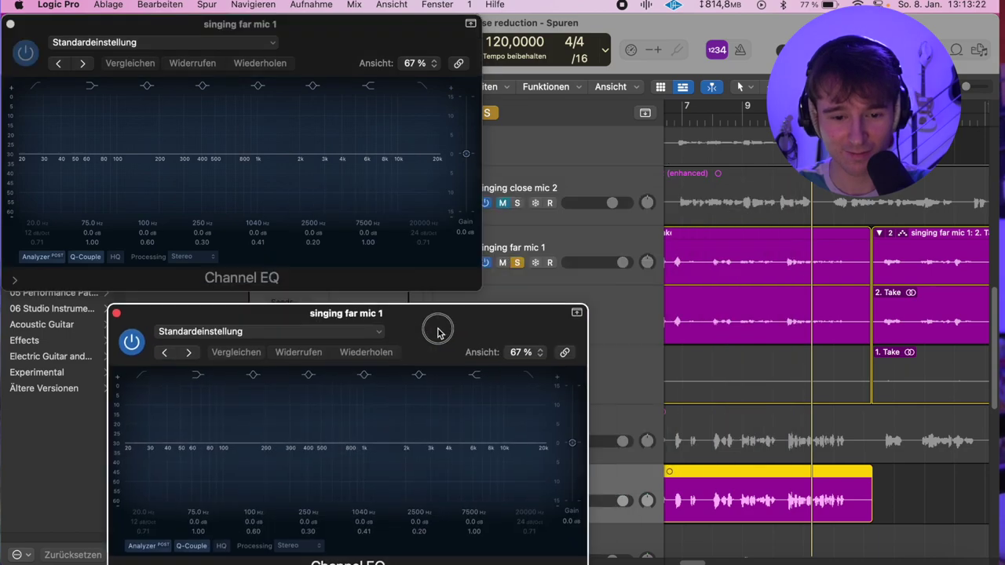
drag(440, 320, 332, 290)
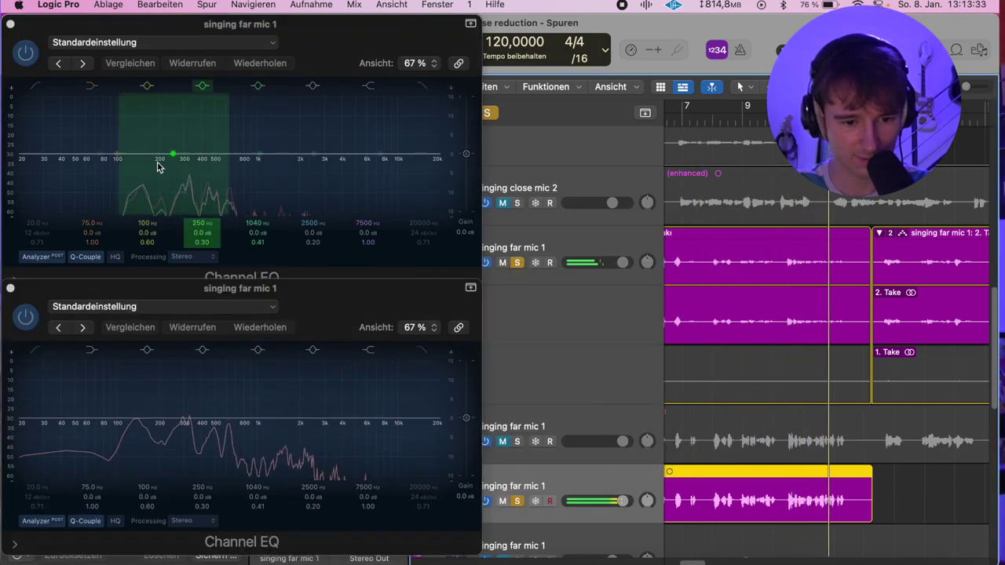
click(10, 24)
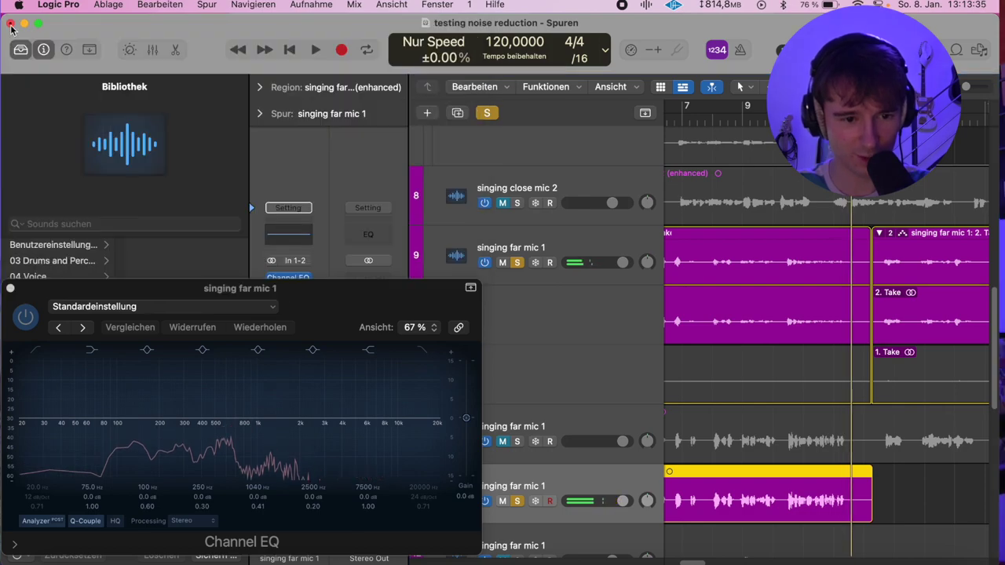
click(10, 289)
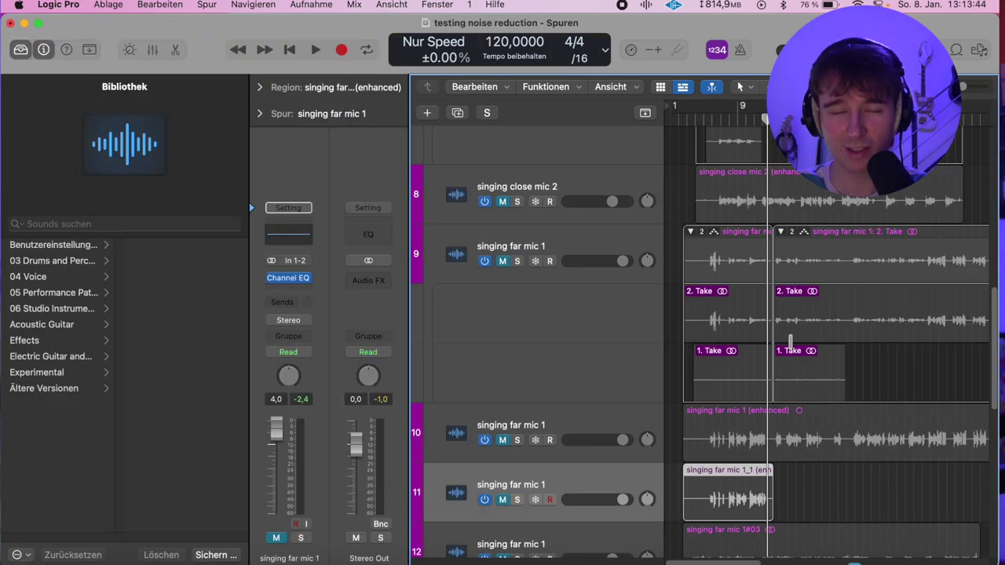
Step: Import "singing far mic 1_2 (enhanced)" from the downloads onto track 11, aligned with the second original take at about bar 13
scroll(896, 335, down, 3)
click(847, 417)
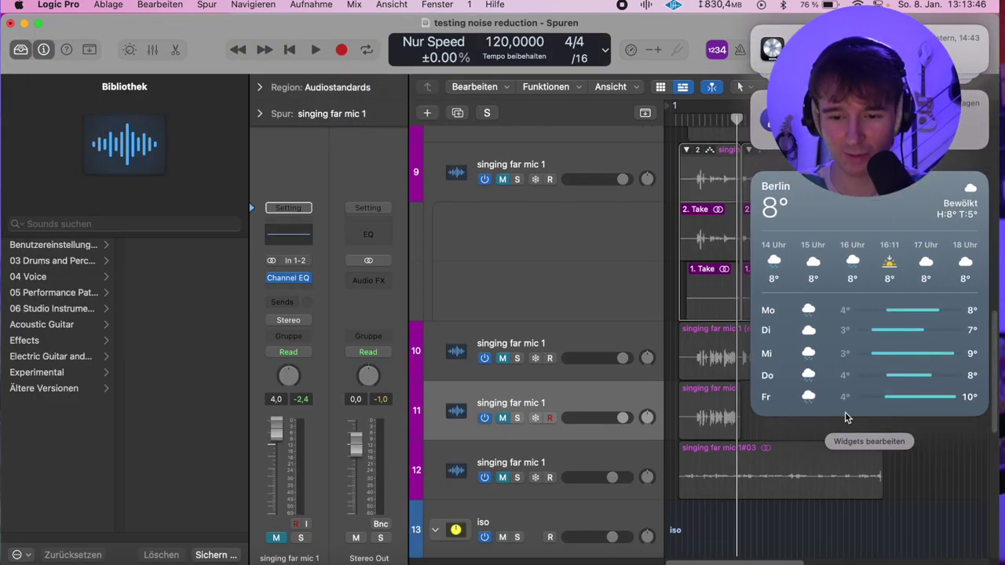
scroll(848, 417, up, 5)
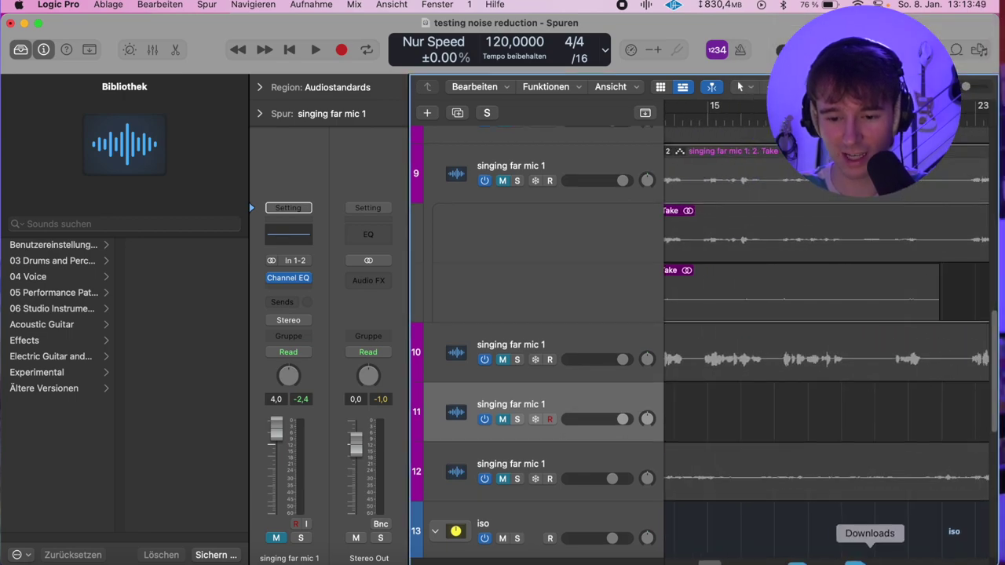
click(865, 559)
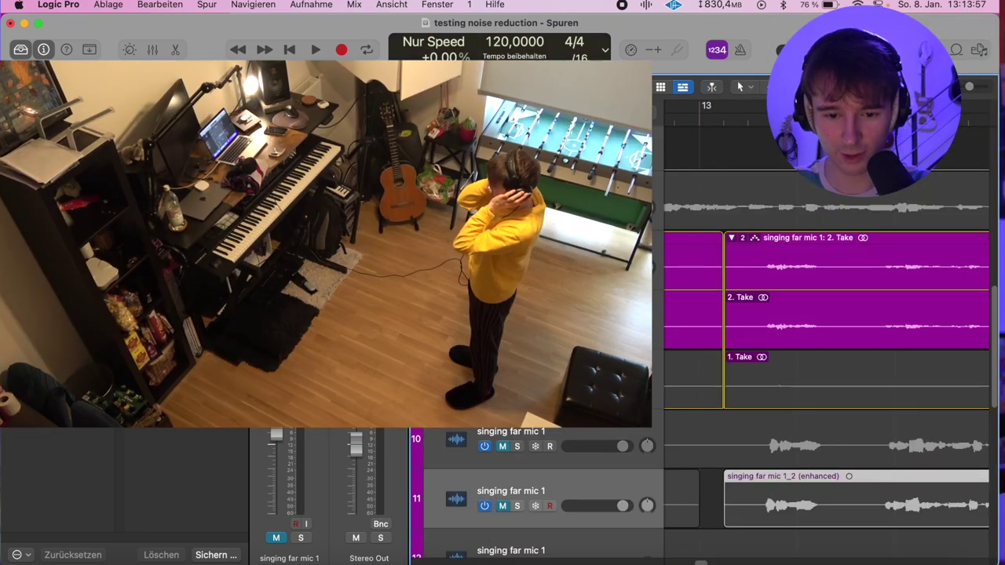
Step: Play the soloed original "singing far mic 1" second take from its beginning at about bar 13
scroll(782, 173, down, 3)
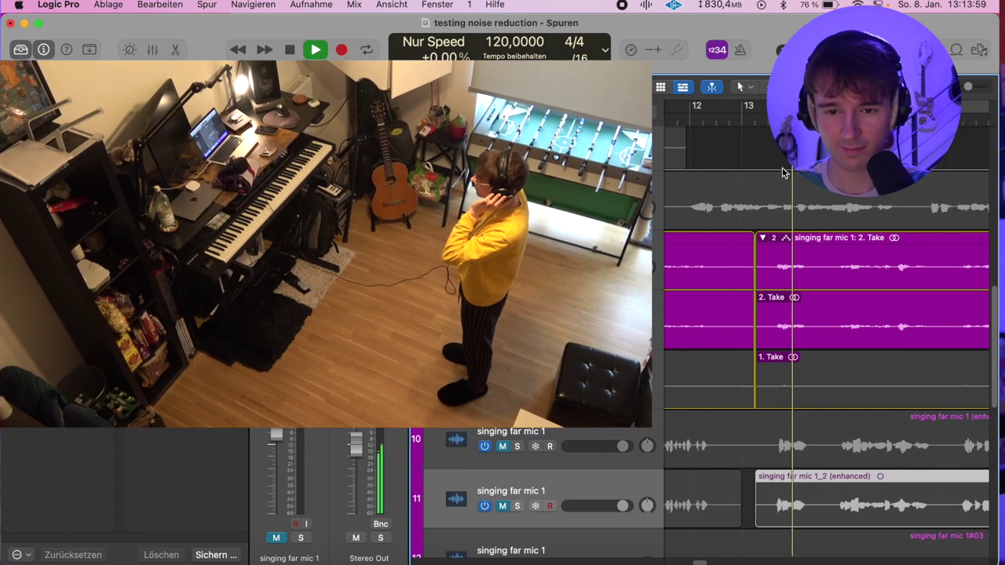
scroll(782, 173, right, 2)
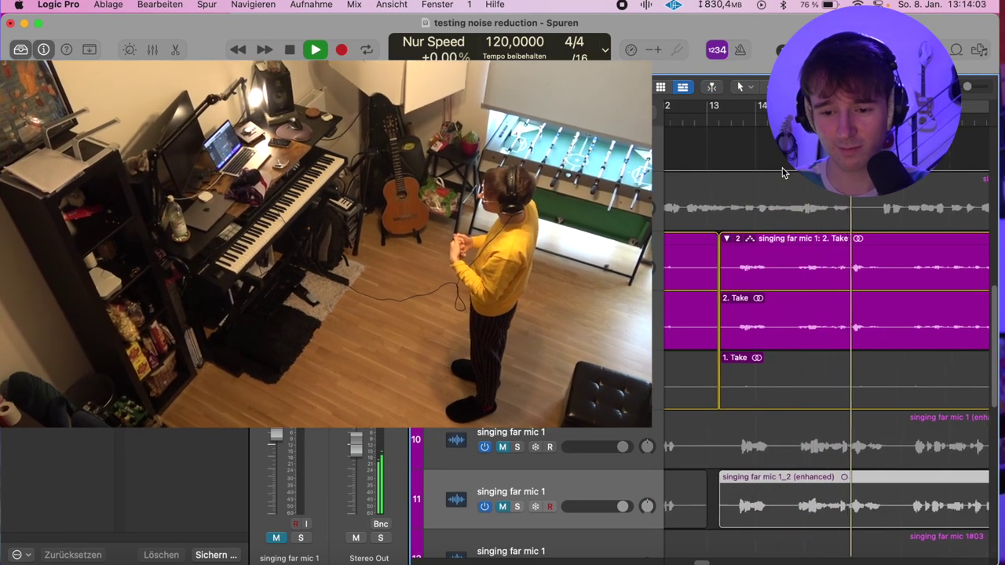
scroll(783, 168, right, 2)
scroll(783, 168, down, 3)
scroll(782, 171, down, 3)
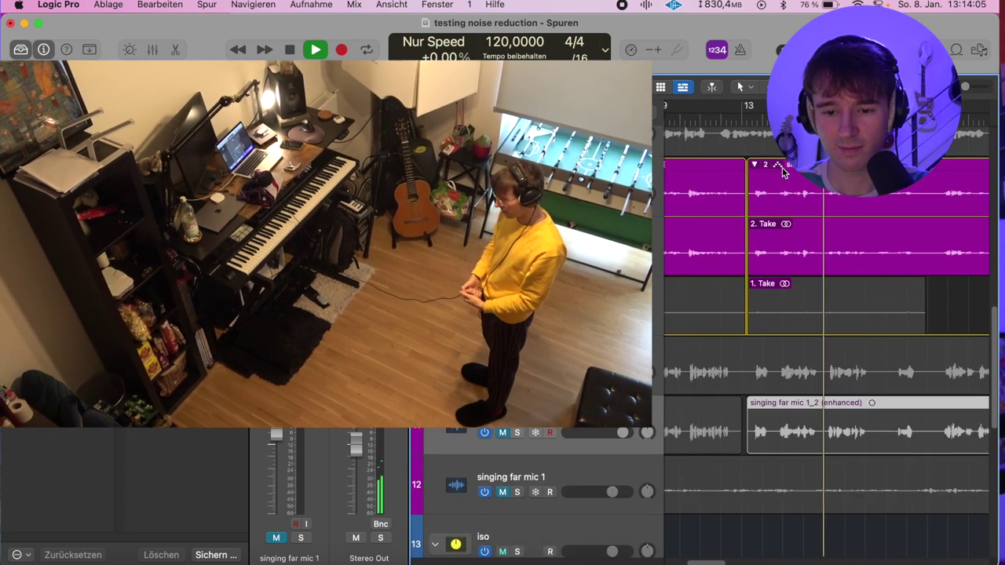
scroll(782, 167, right, 4)
scroll(783, 169, right, 1)
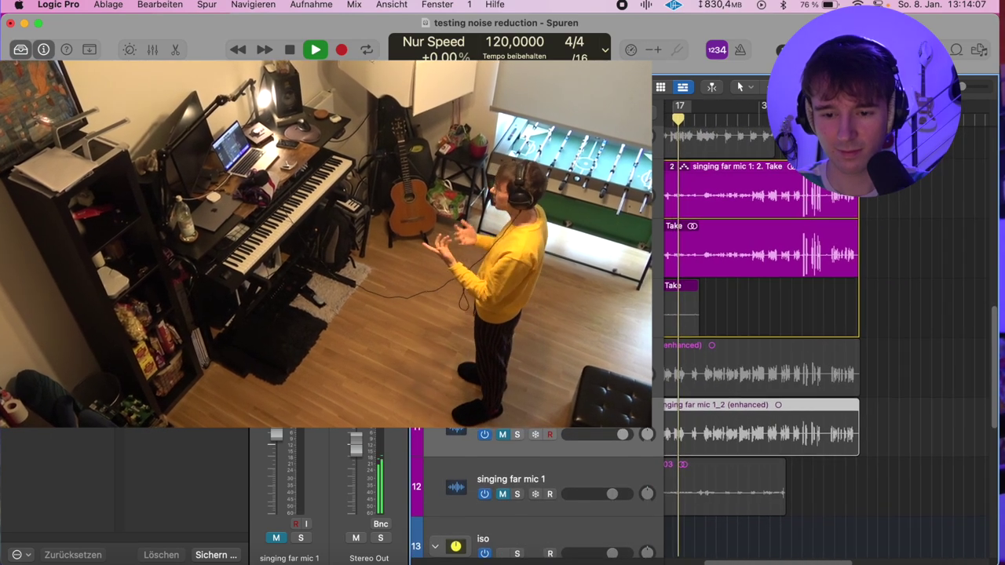
Step: Play the loud closing passage of the original take around bar 45, then turn off its solo and stop playback
click(835, 119)
scroll(835, 119, up, 3)
scroll(795, 168, up, 2)
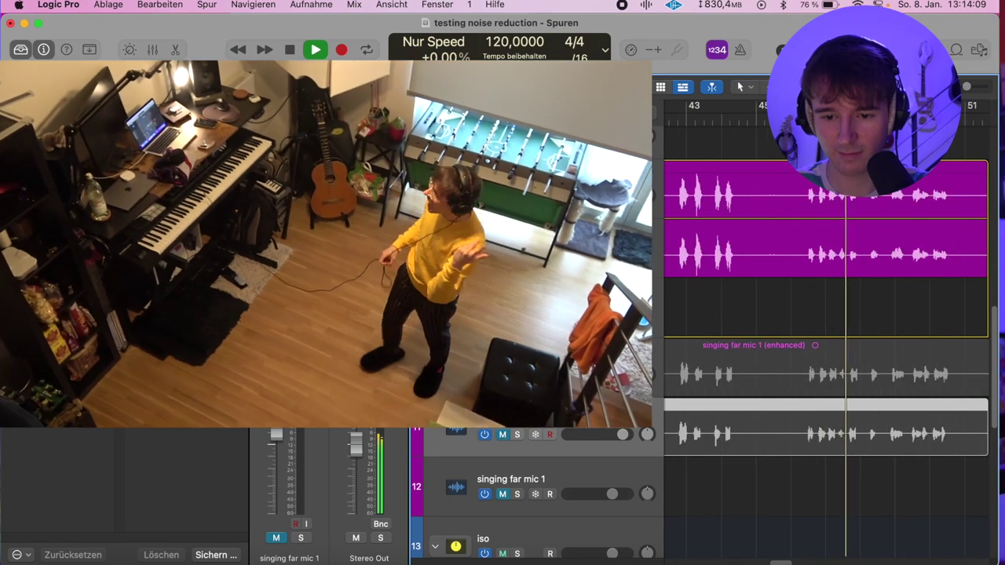
scroll(795, 168, down, 1)
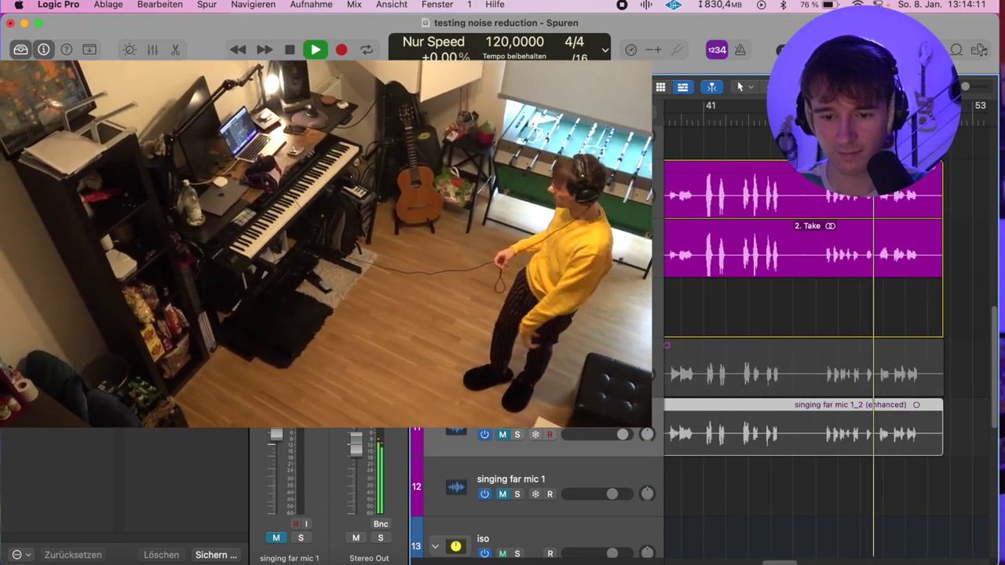
scroll(826, 329, left, 5)
click(595, 293)
key(s)
key(space)
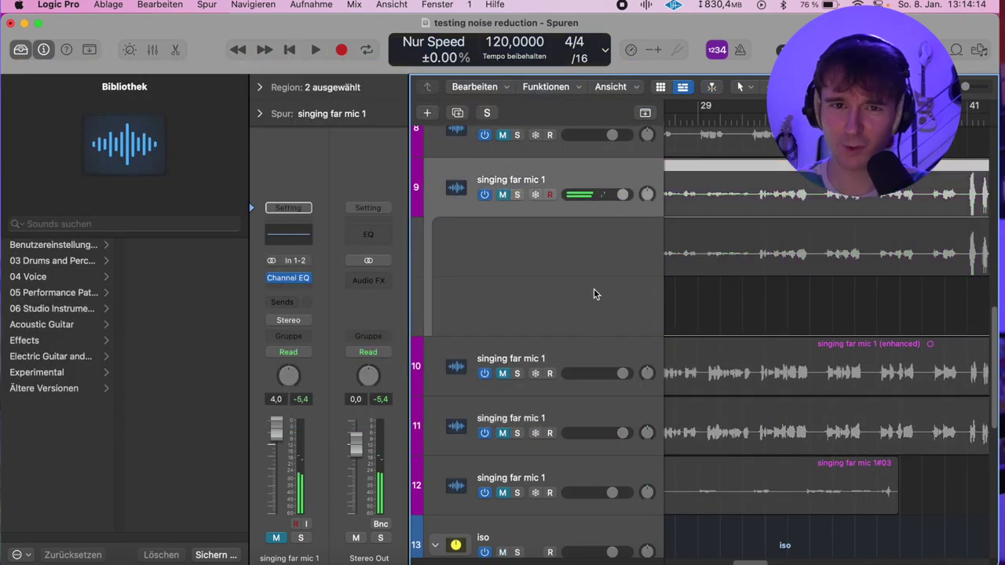
Step: Unsolo track 10 and compare the enhanced take on track 11 with the original takes from about bar 21
click(562, 416)
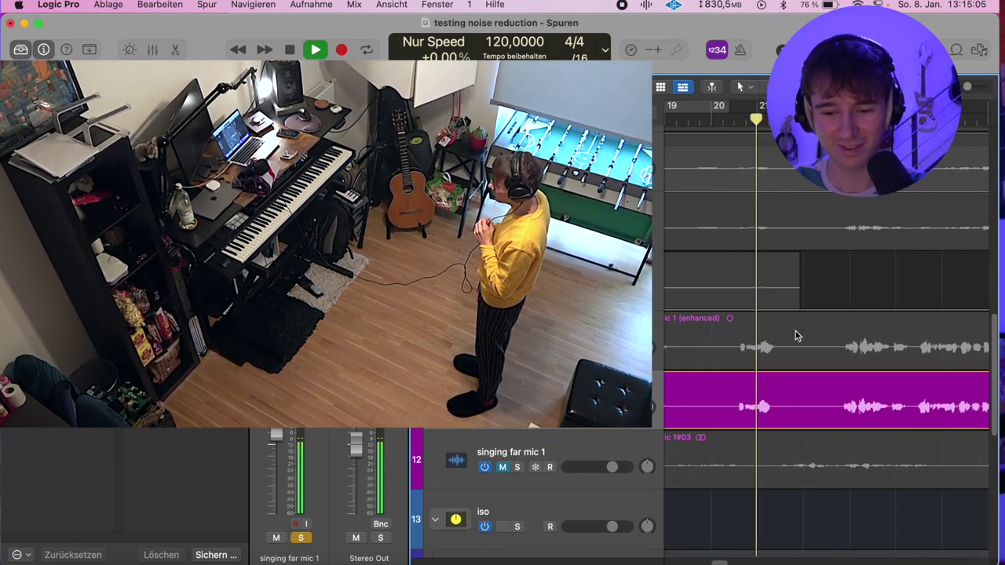
key(space)
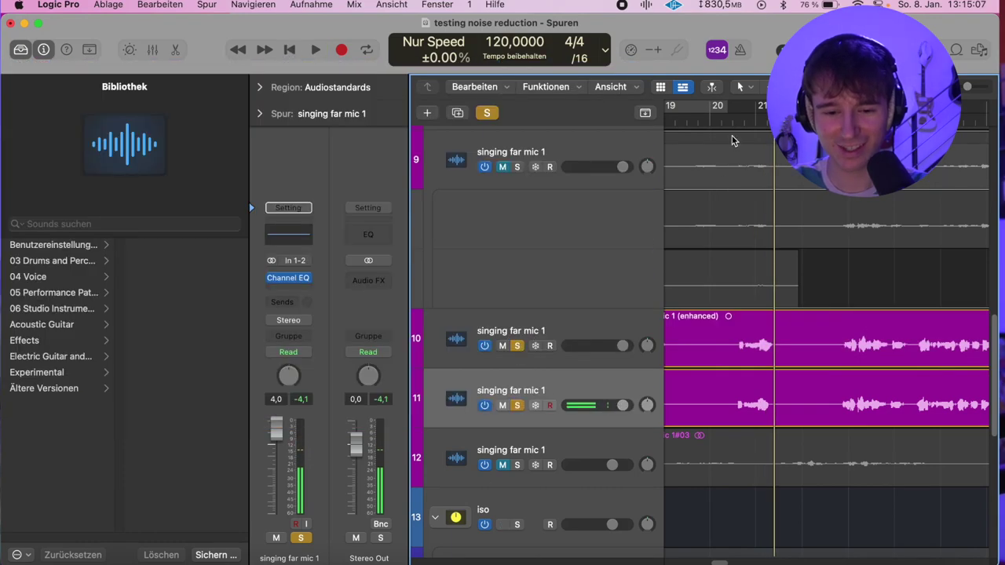
click(518, 346)
key(space)
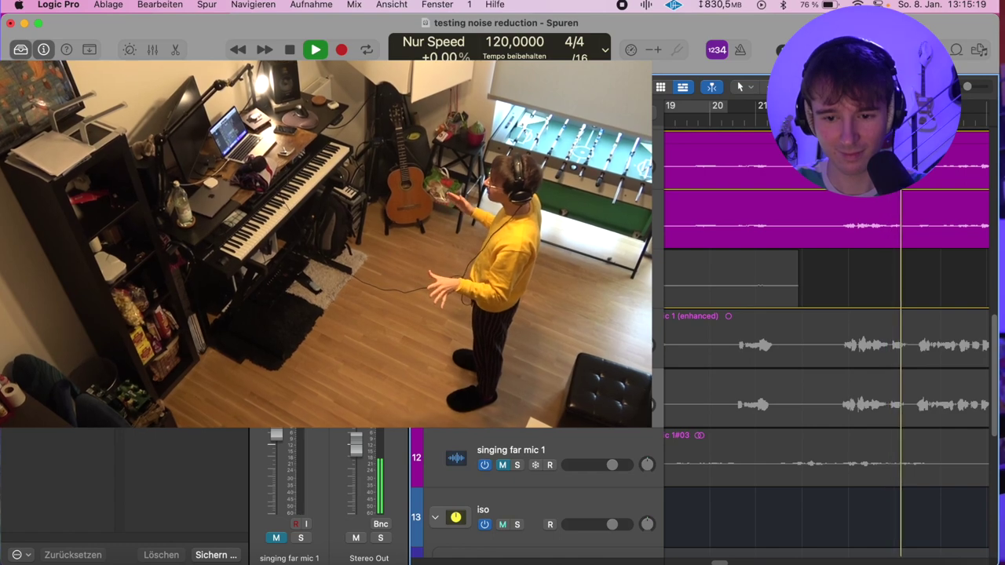
key(s)
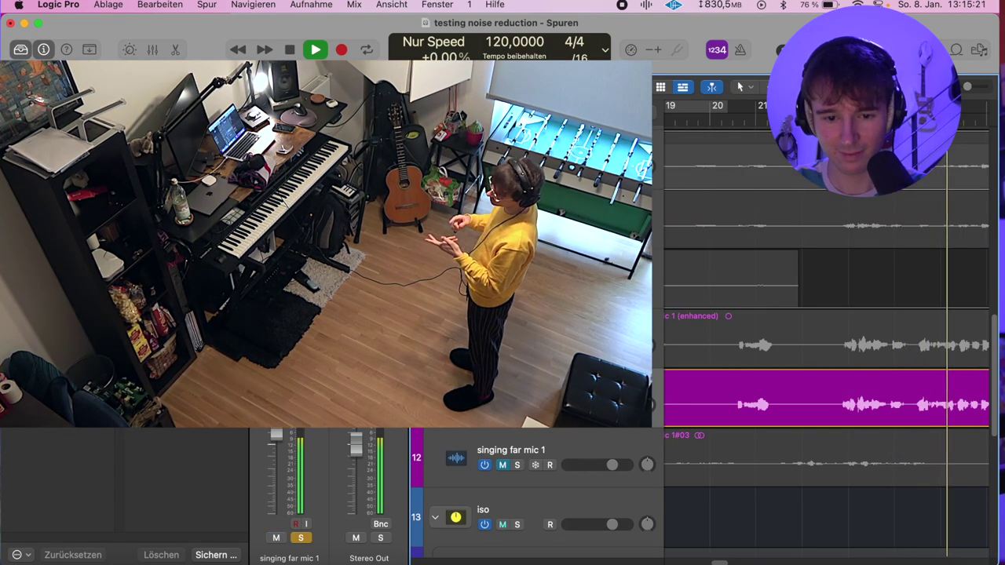
Step: Play the soloed enhanced take on track 11 from about bar 23 and set the track's volume to 0.0 dB
scroll(769, 139, left, 10)
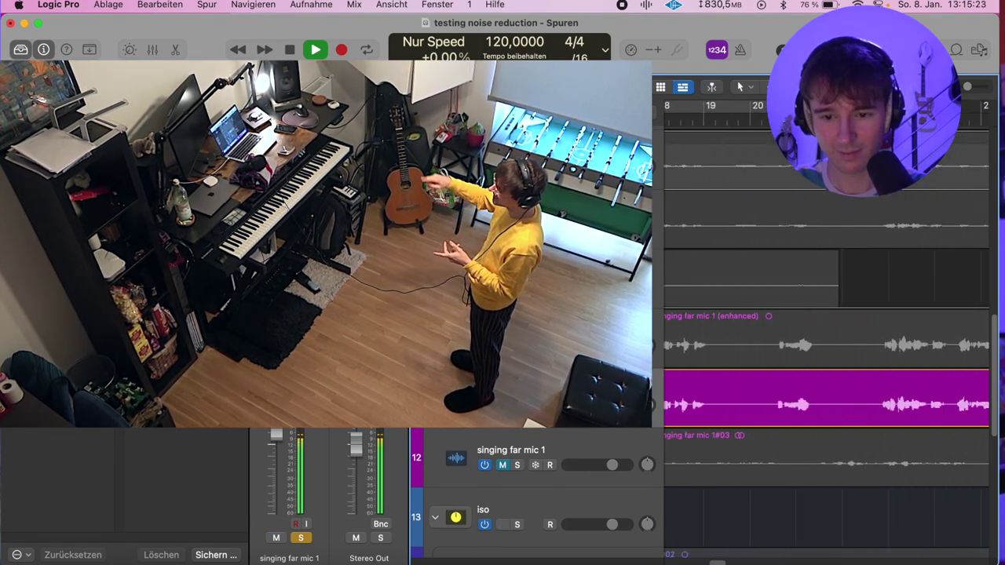
scroll(769, 138, right, 7)
click(747, 119)
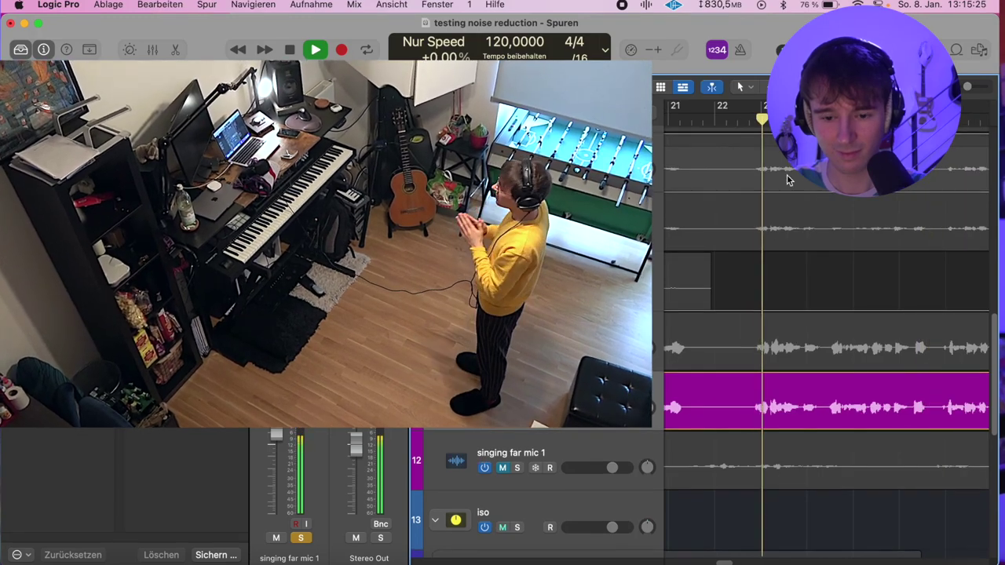
scroll(770, 250, up, 10)
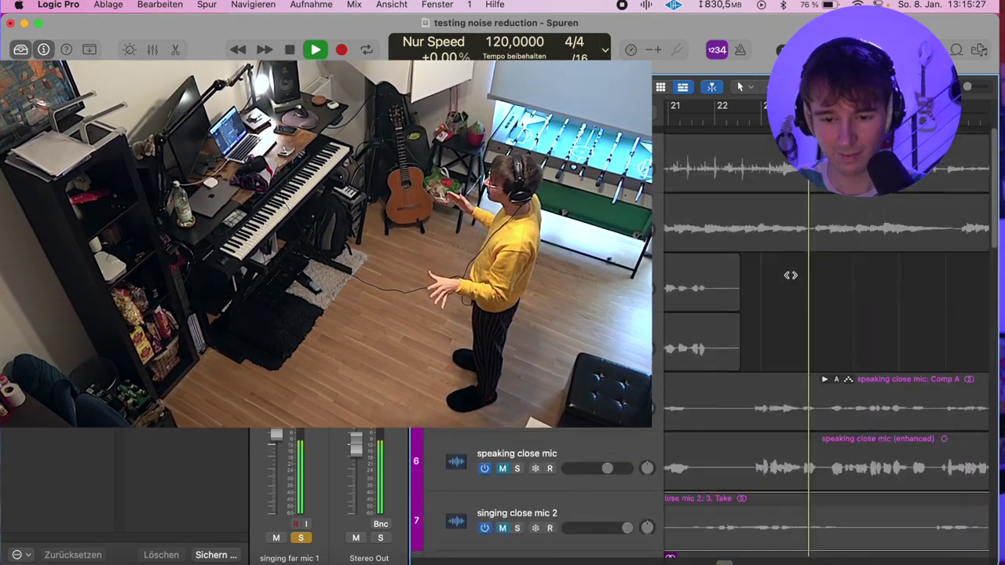
scroll(730, 191, down, 10)
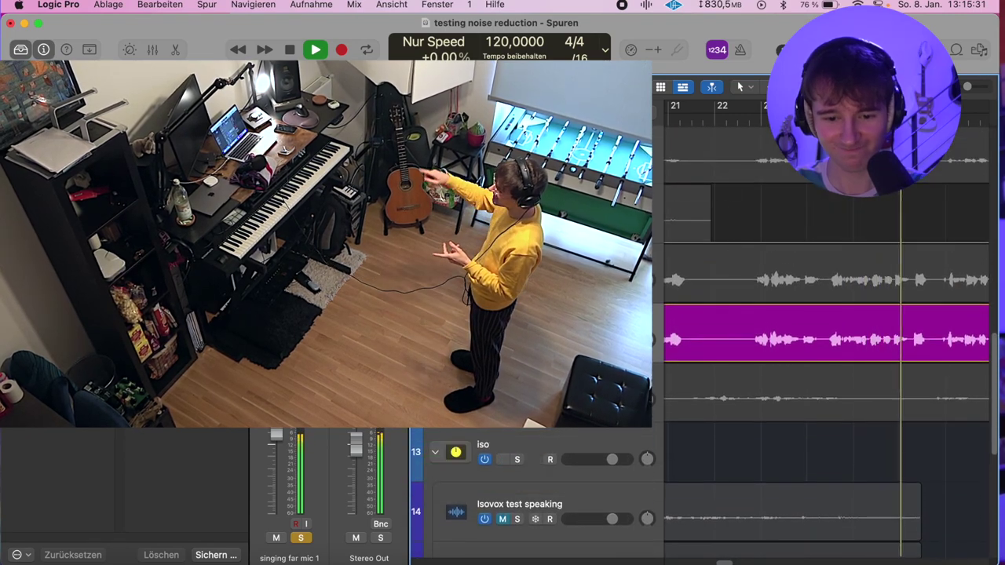
scroll(778, 296, down, 5)
scroll(777, 296, right, 8)
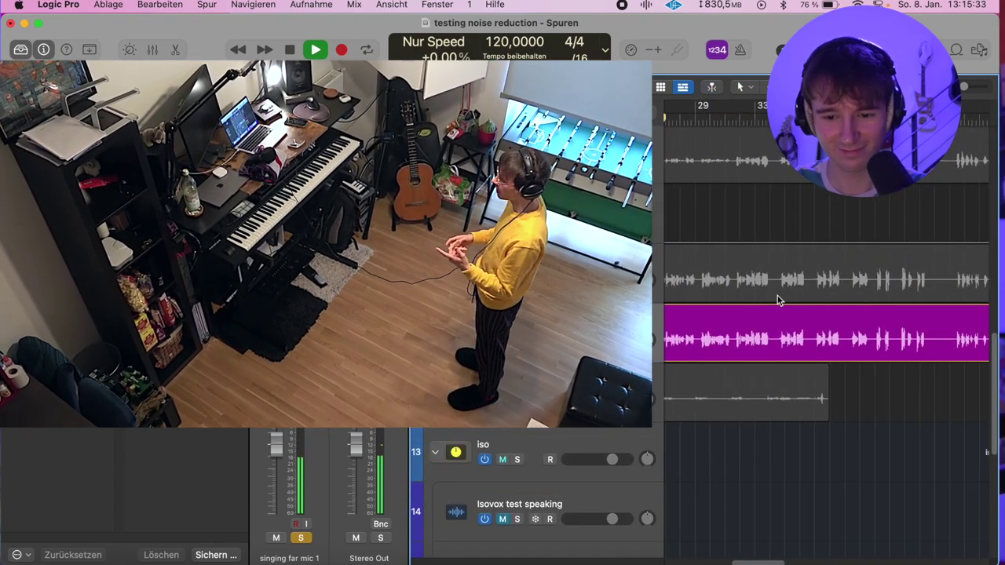
key(space)
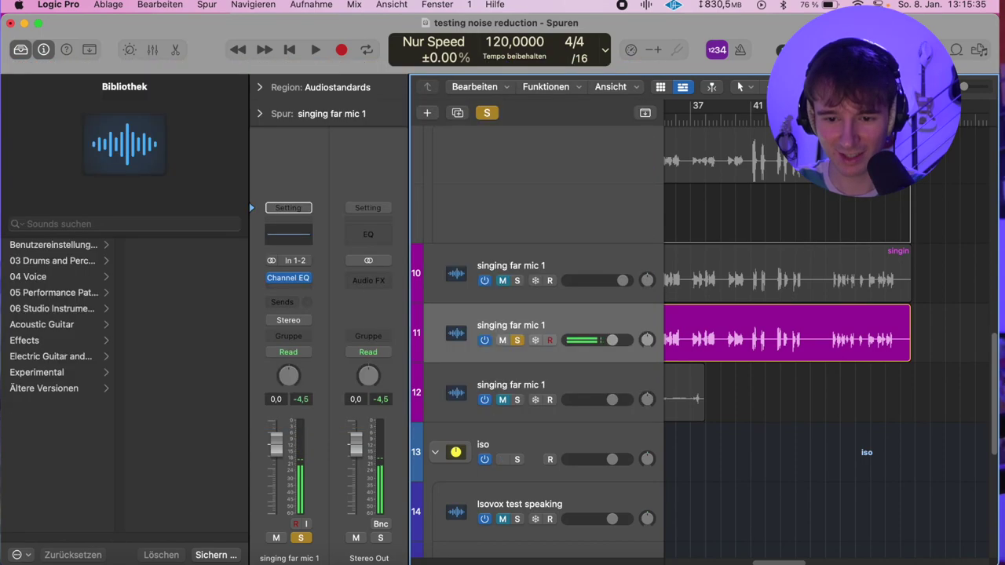
Step: Play the enhanced take from about bar 45 and turn off the solo on "test 1 brainwashed backing"
click(833, 120)
scroll(571, 272, up, 5)
key(space)
scroll(815, 292, down, 3)
scroll(816, 295, up, 5)
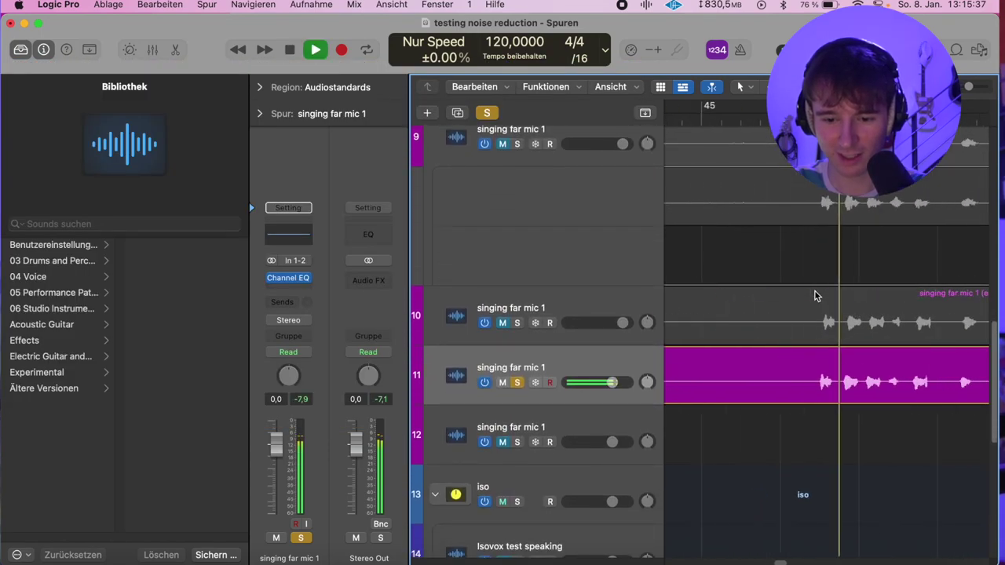
scroll(815, 295, up, 10)
click(518, 163)
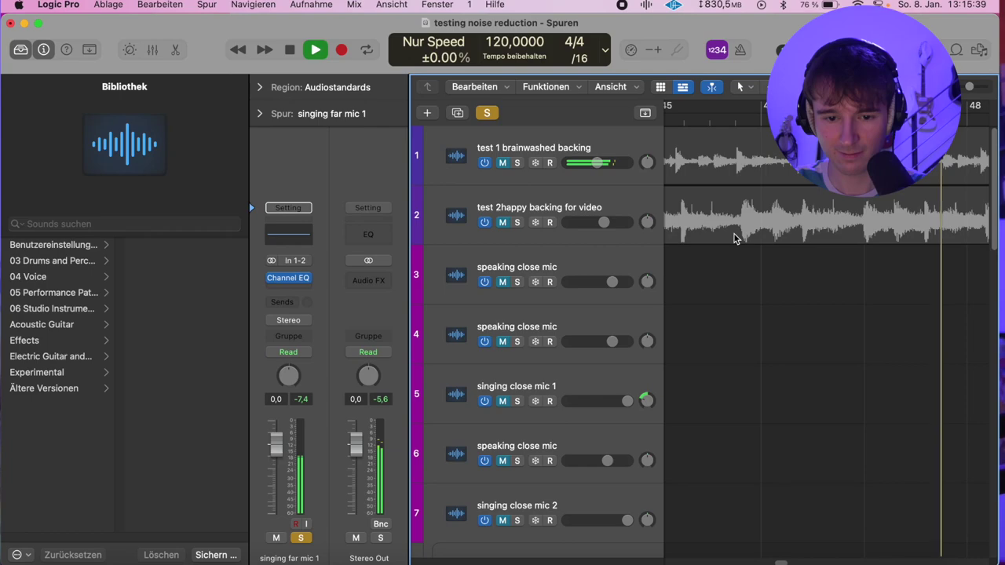
Step: Switch the solo from the enhanced track 11 to the original takes on track 9 and play them around bar 46
scroll(735, 238, down, 10)
scroll(736, 238, up, 3)
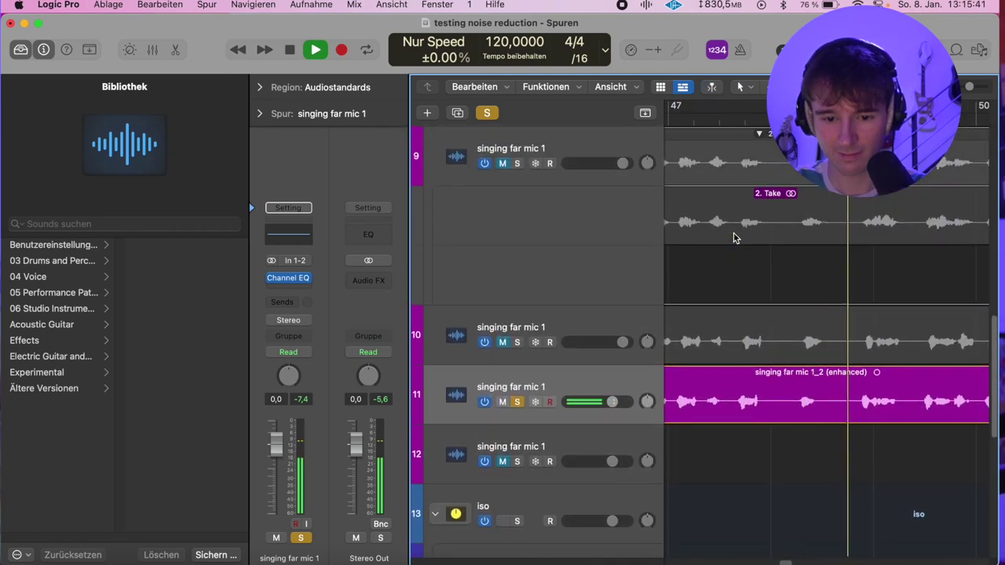
scroll(734, 236, left, 2)
scroll(734, 236, up, 2)
click(517, 203)
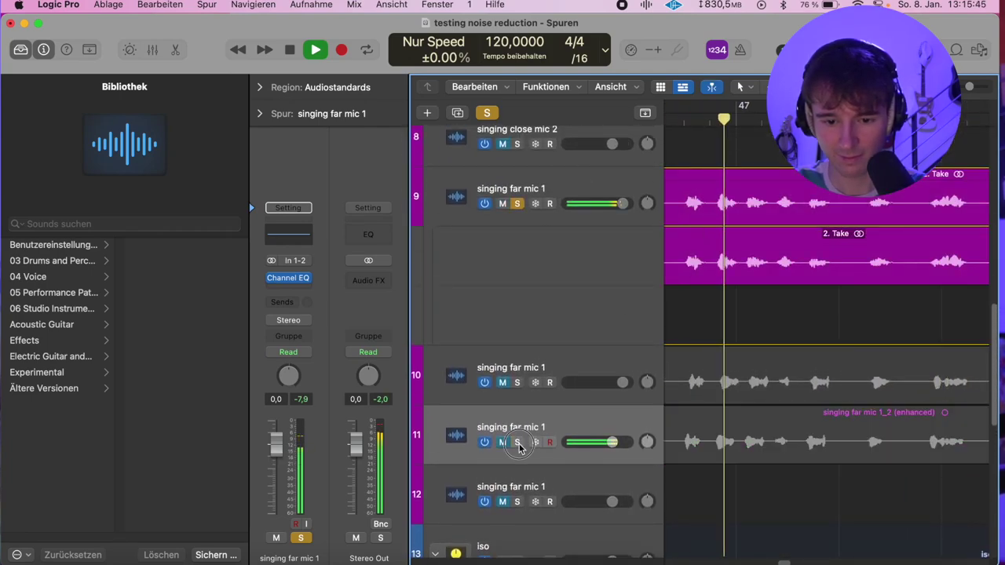
scroll(849, 333, left, 2)
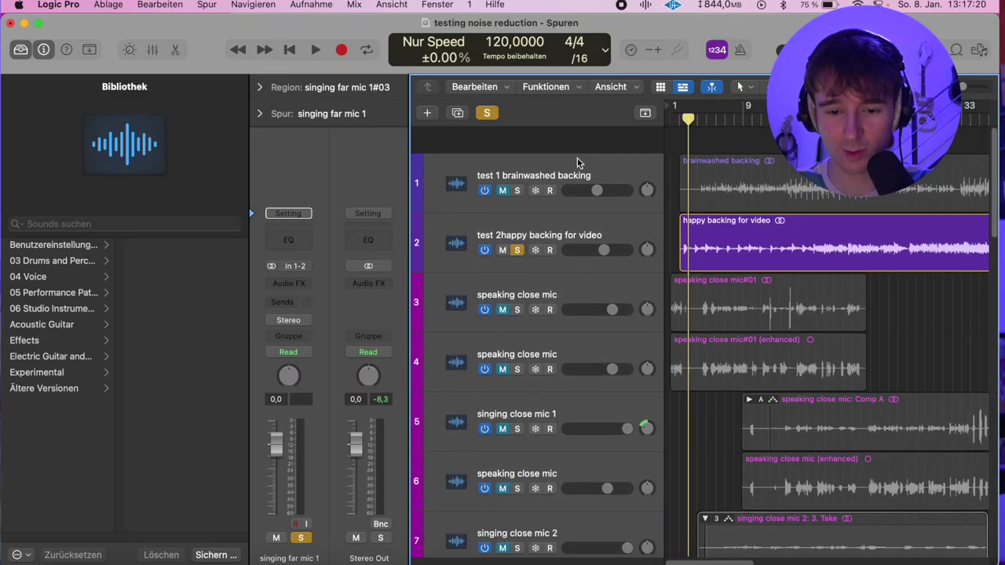
Step: Turn off the solo on "test 2happy backing for video" and play the soloed "singing far mic 1#03" recording
click(517, 250)
scroll(725, 253, down, 10)
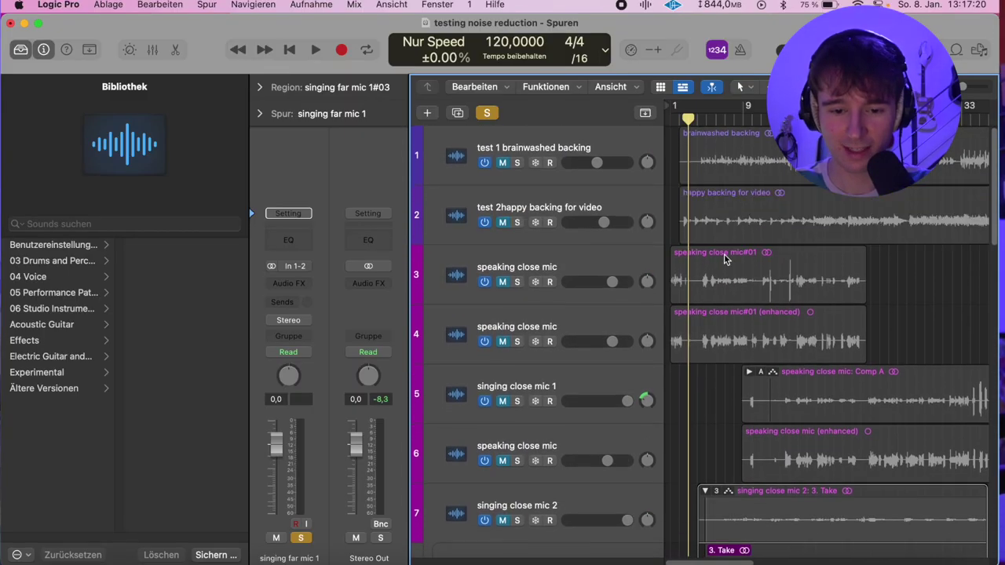
key(space)
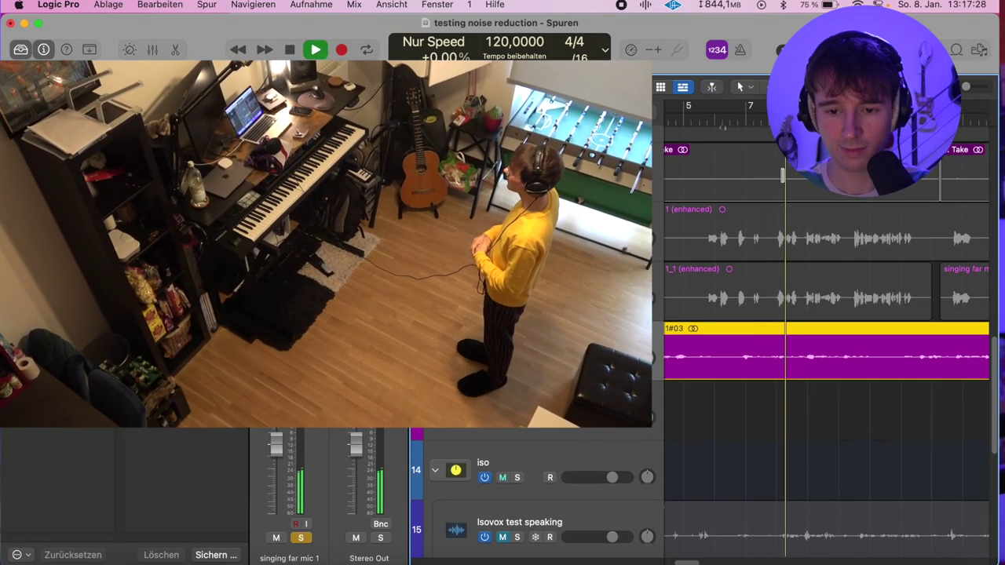
Step: Go through the track list during playback and solo "speaking close mic#01 (enhanced)" on track 4
scroll(824, 353, up, 5)
scroll(782, 190, up, 4)
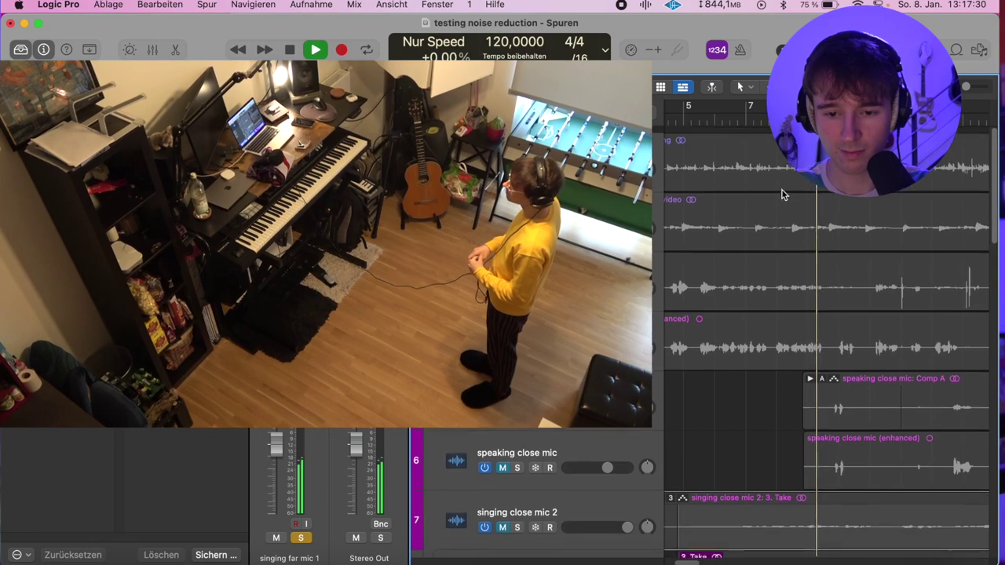
scroll(703, 243, down, 9)
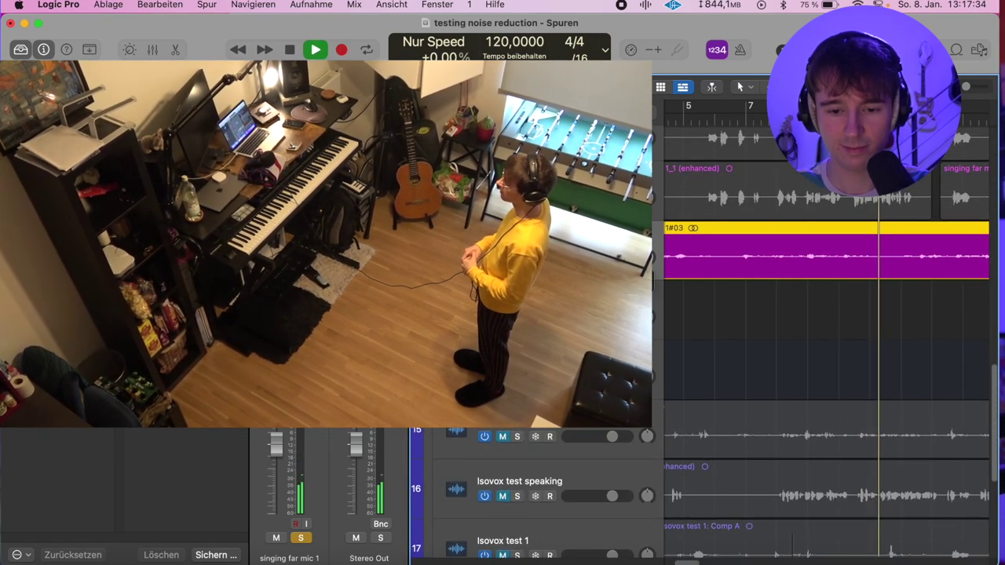
scroll(699, 252, up, 9)
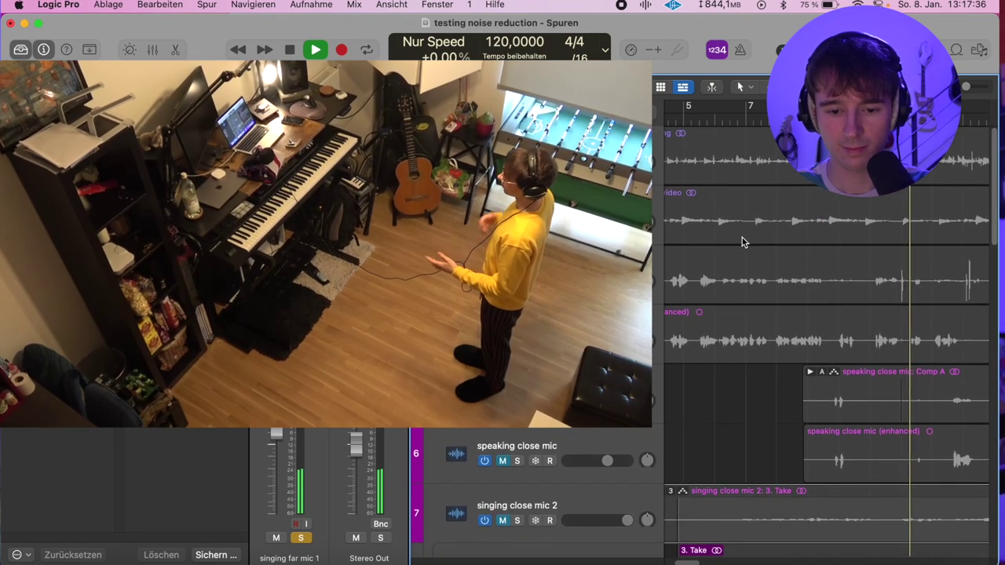
scroll(743, 240, down, 1)
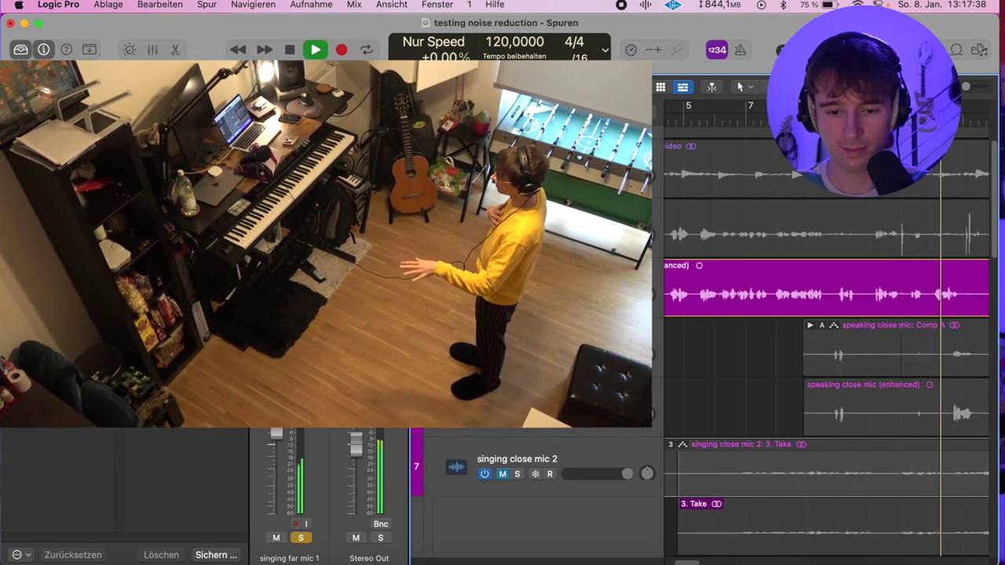
Step: Play the soloed original "singing far mic 1#03" with "test 2happy backing for video" and look over the tracks during playback
scroll(825, 338, up, 1)
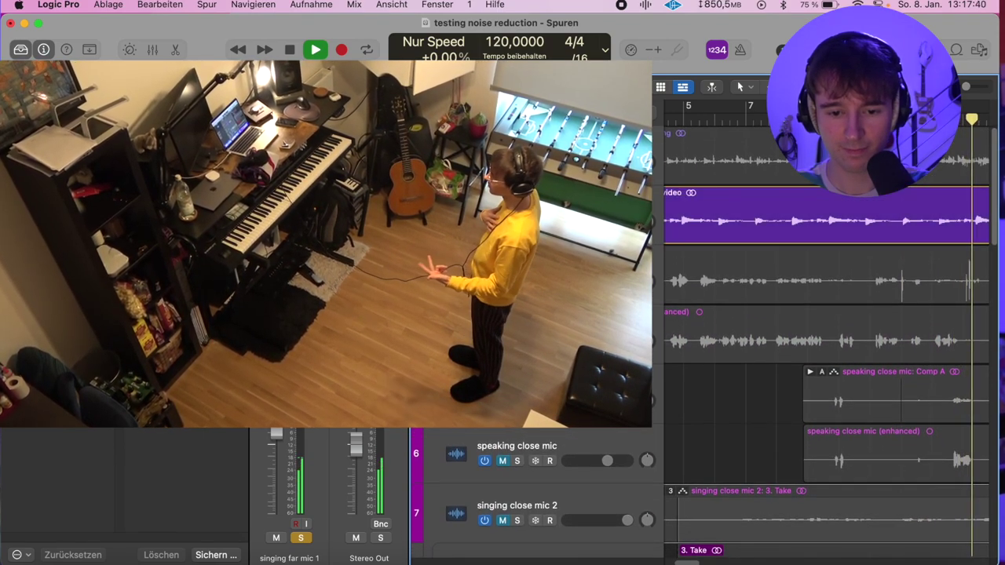
scroll(802, 267, down, 7)
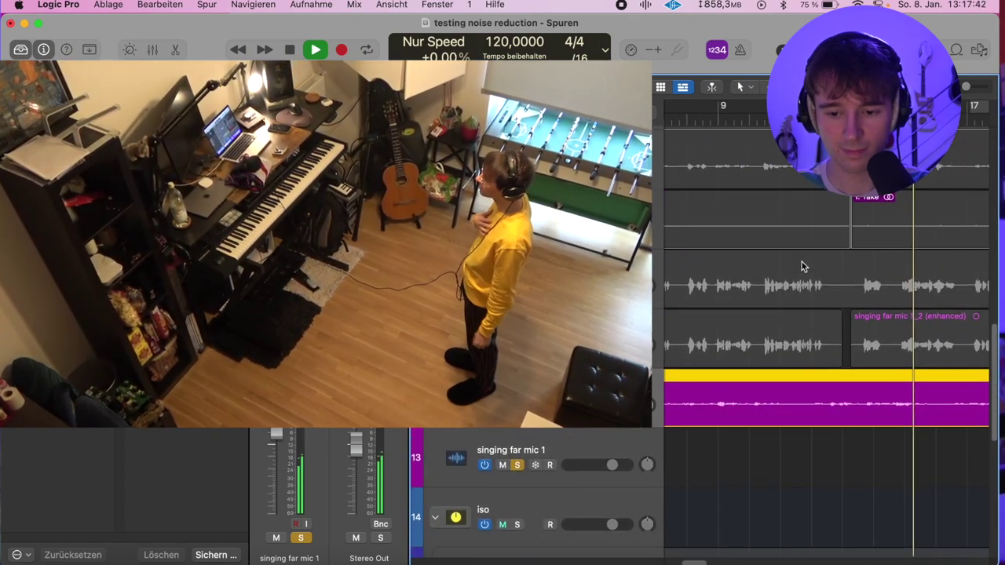
scroll(802, 267, down, 3)
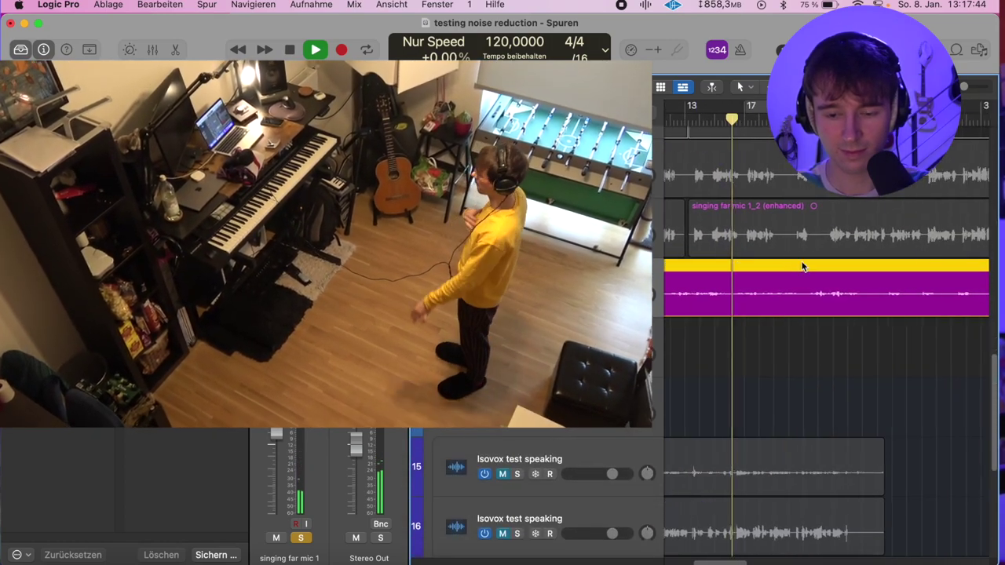
scroll(802, 267, up, 1)
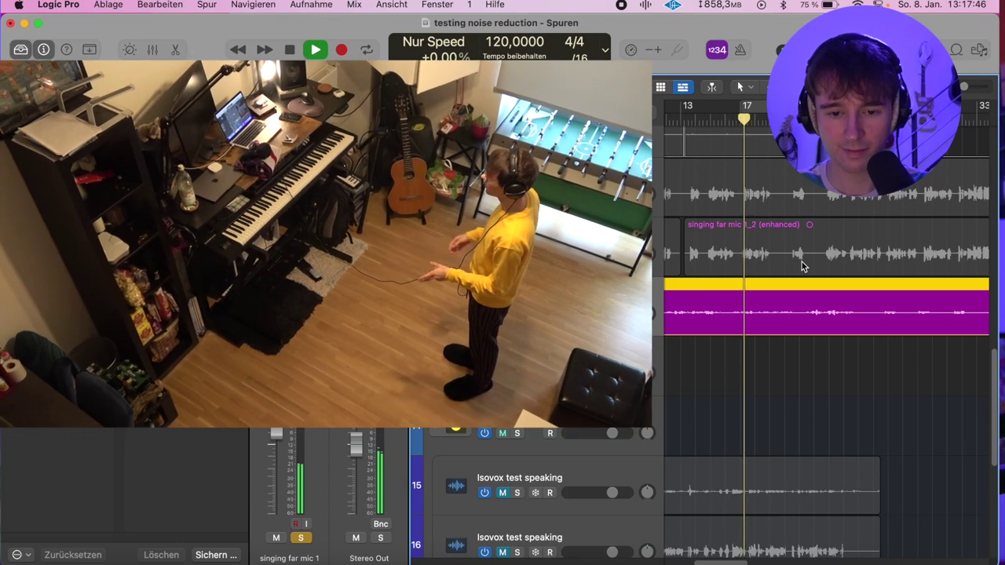
scroll(802, 267, left, 5)
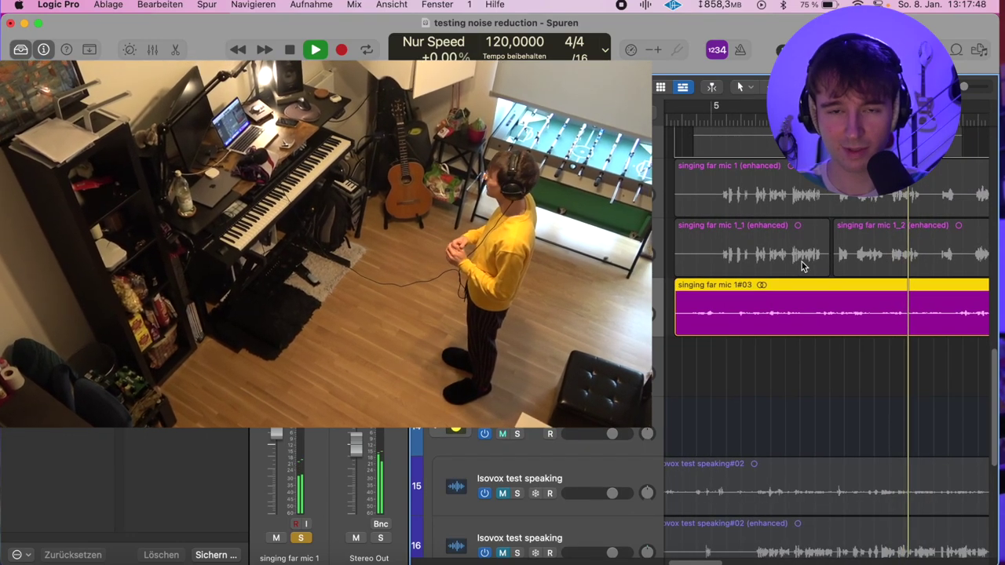
Step: Switch to Adobe Podcast in Safari, download the enhanced "singing far mic 1#03.wav" and switch back to Logic Pro
click(178, 559)
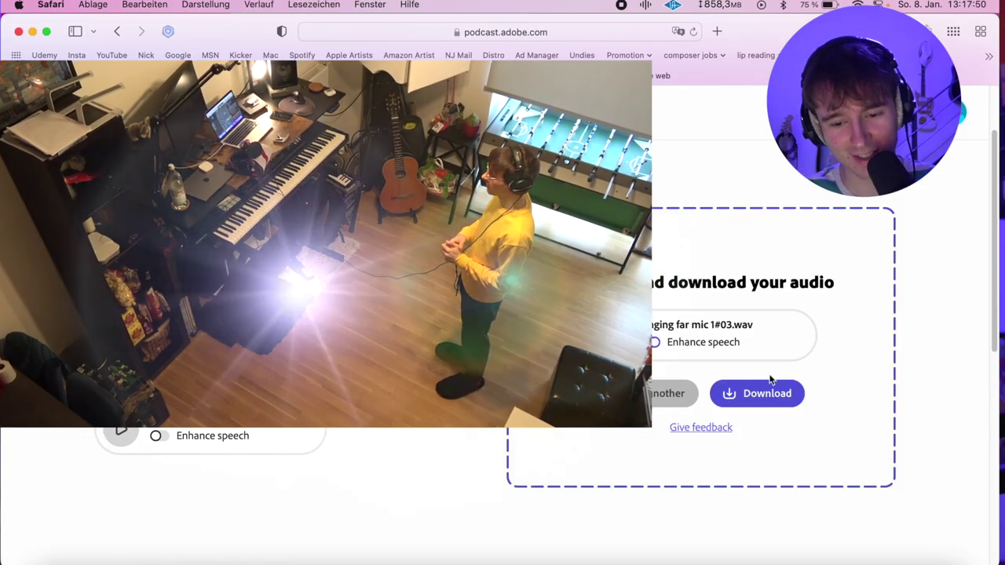
click(771, 383)
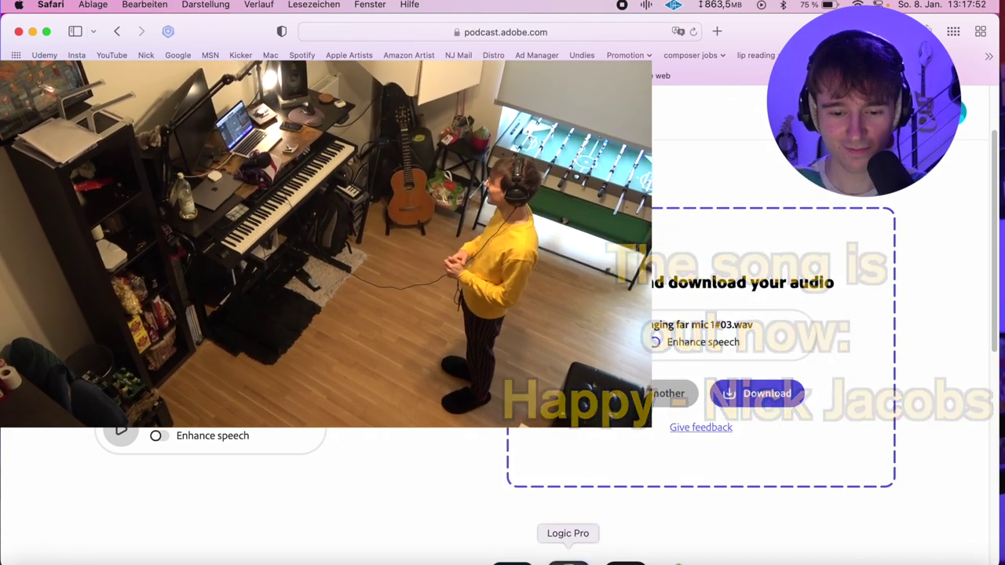
click(567, 558)
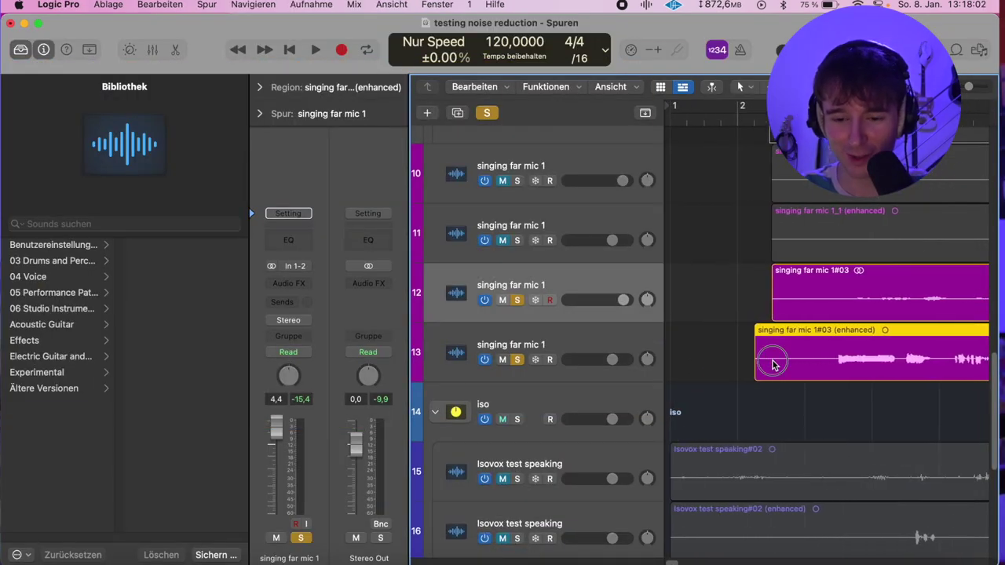
Step: Align the "singing far mic 1#03 (enhanced)" region on track 13 with the original on track 12 and play it with the backing
drag(773, 364, 791, 364)
scroll(810, 266, down, 5)
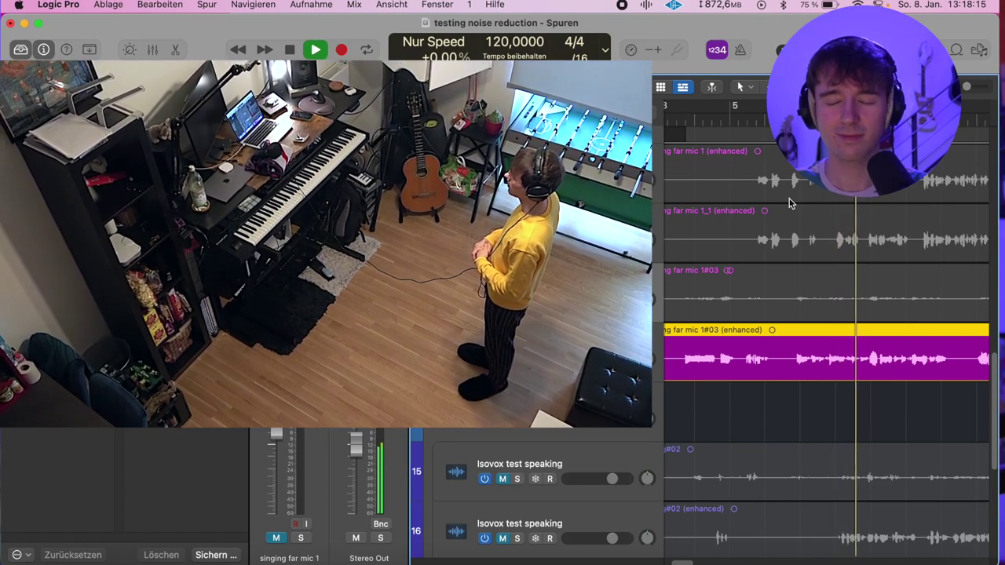
scroll(789, 199, right, 2)
scroll(789, 199, down, 1)
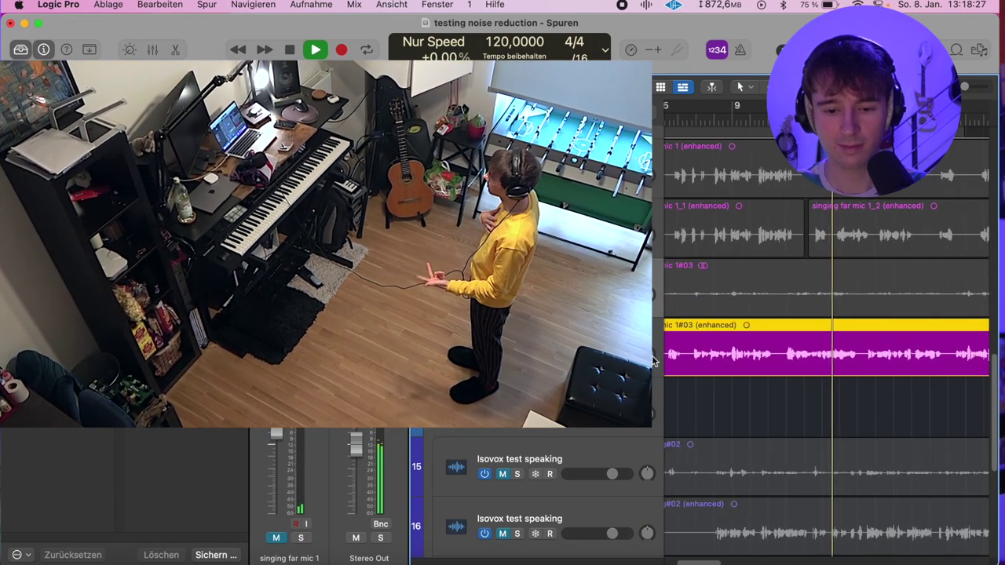
key(space)
Step: Insert Pitch Correction and the Raum reverb on the "singing far mic 1" channel and move the playhead to about bar 8
click(289, 284)
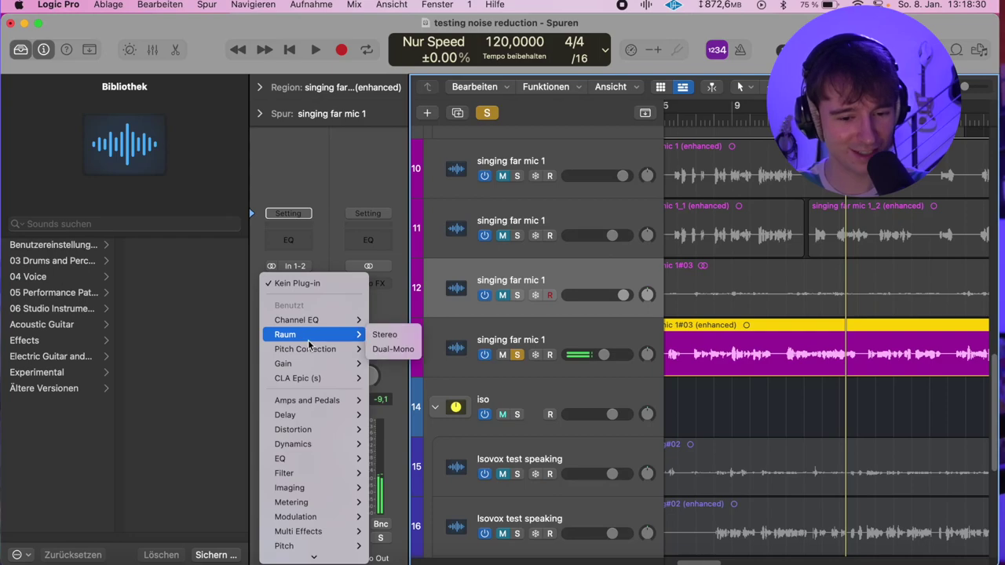
click(379, 351)
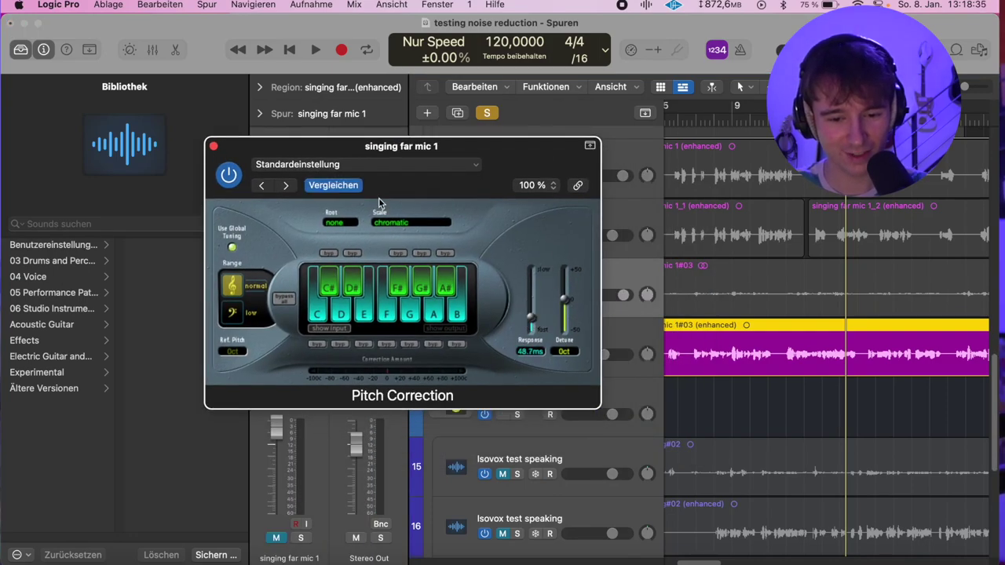
click(214, 147)
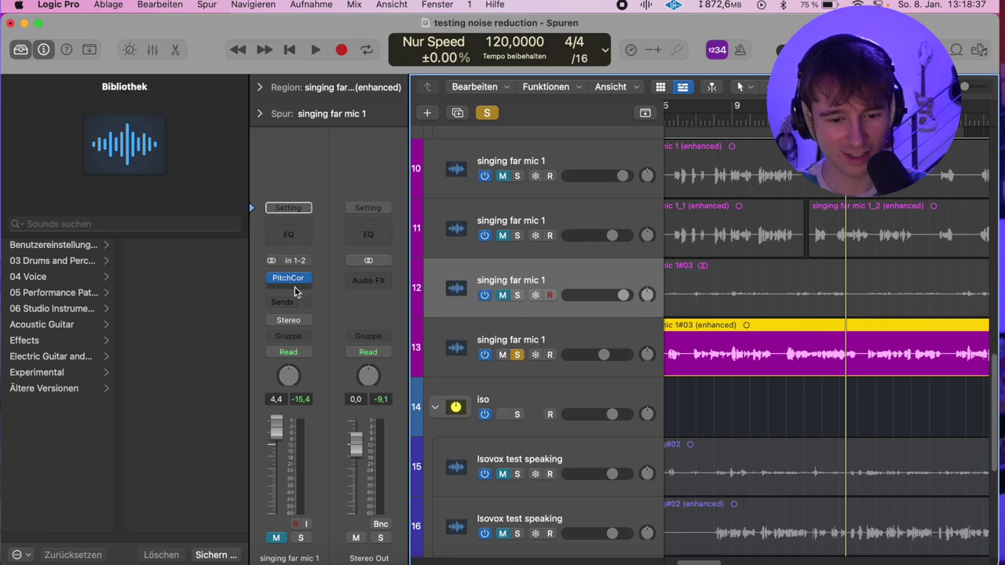
click(294, 289)
click(294, 291)
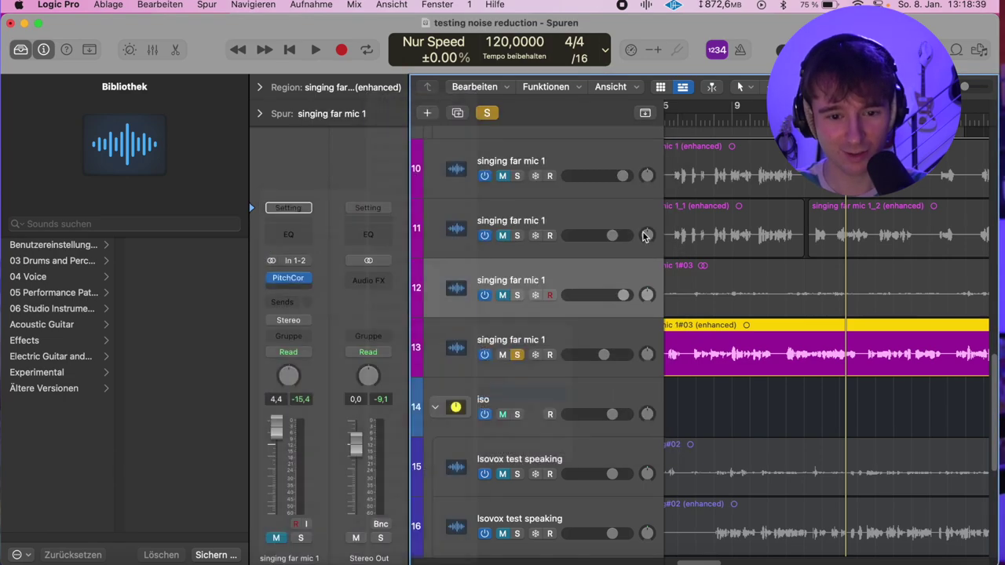
click(724, 124)
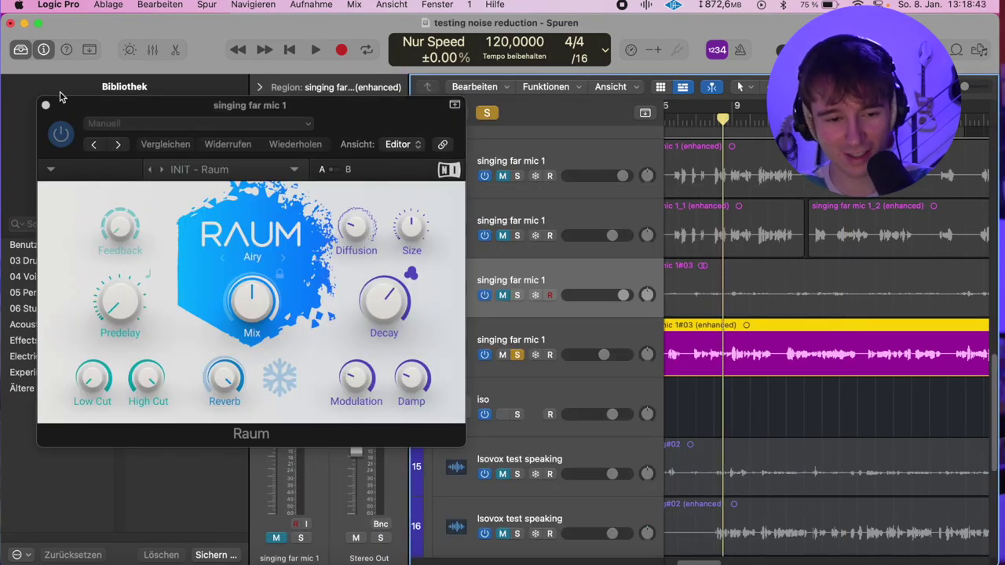
click(46, 106)
Step: Play the soloed enhanced take on track 13 with the effects from about bar 8 and close the Pitch Correction window
key(space)
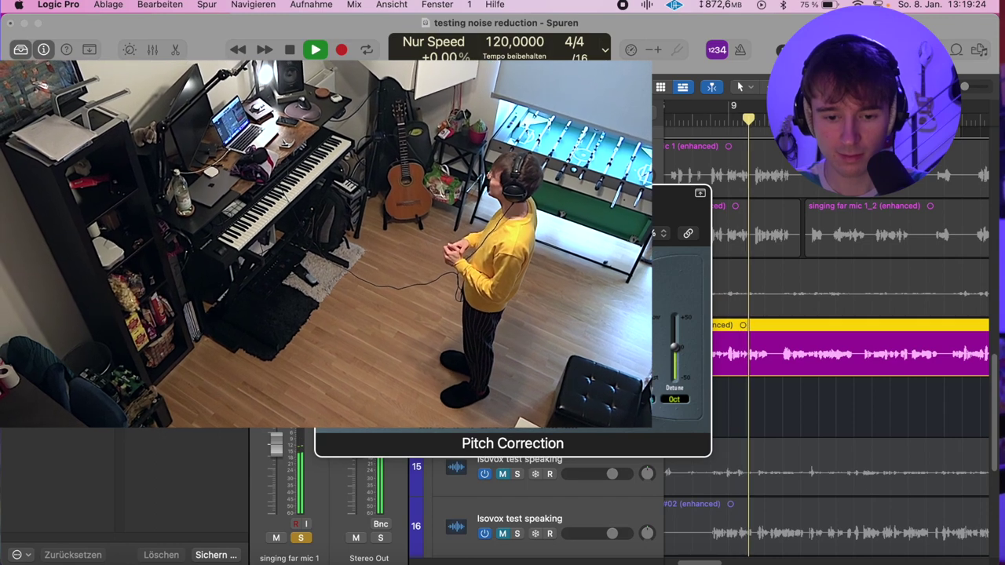
key(super+w)
scroll(824, 323, right, 2)
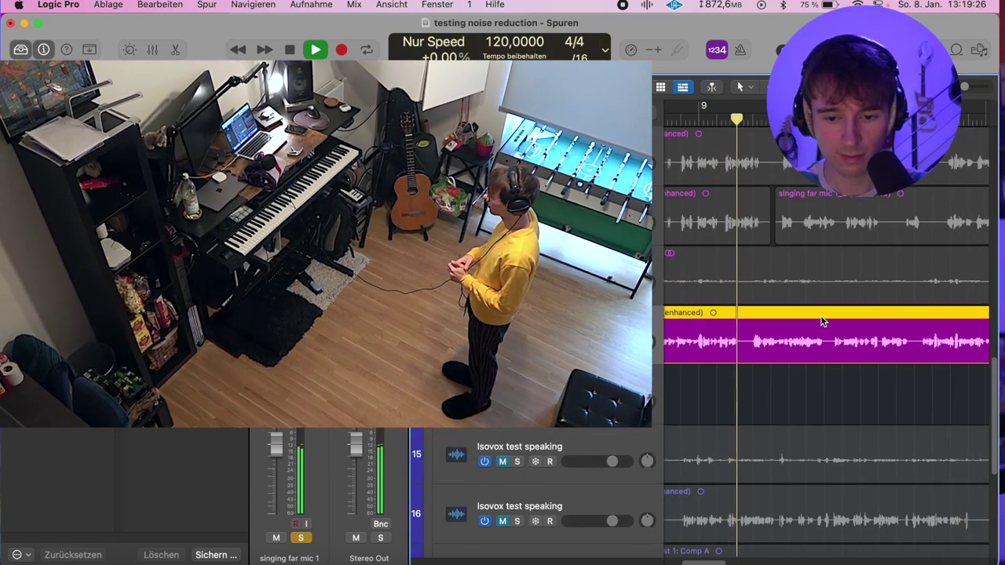
scroll(821, 319, up, 2)
scroll(822, 321, up, 2)
scroll(821, 321, right, 1)
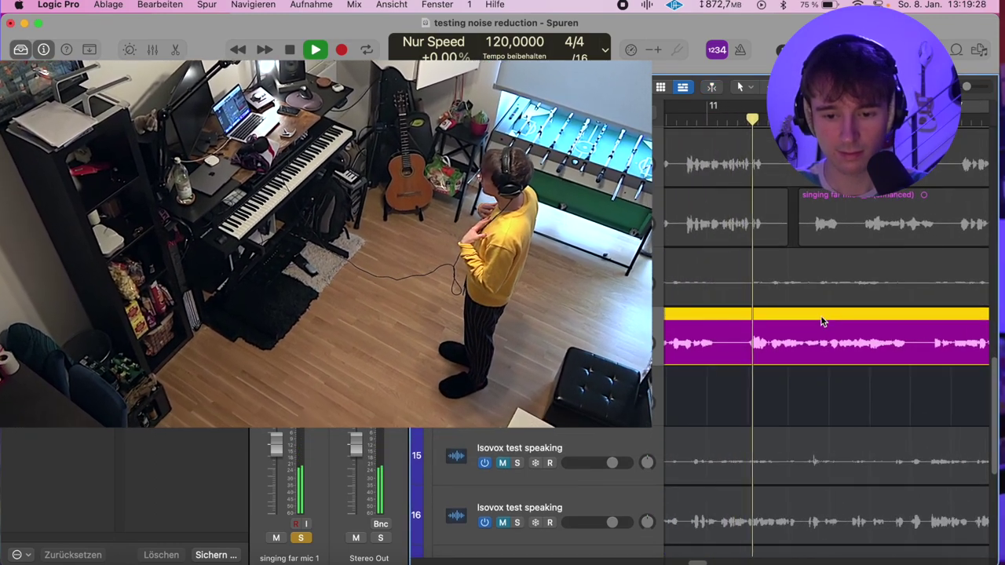
scroll(822, 321, right, 2)
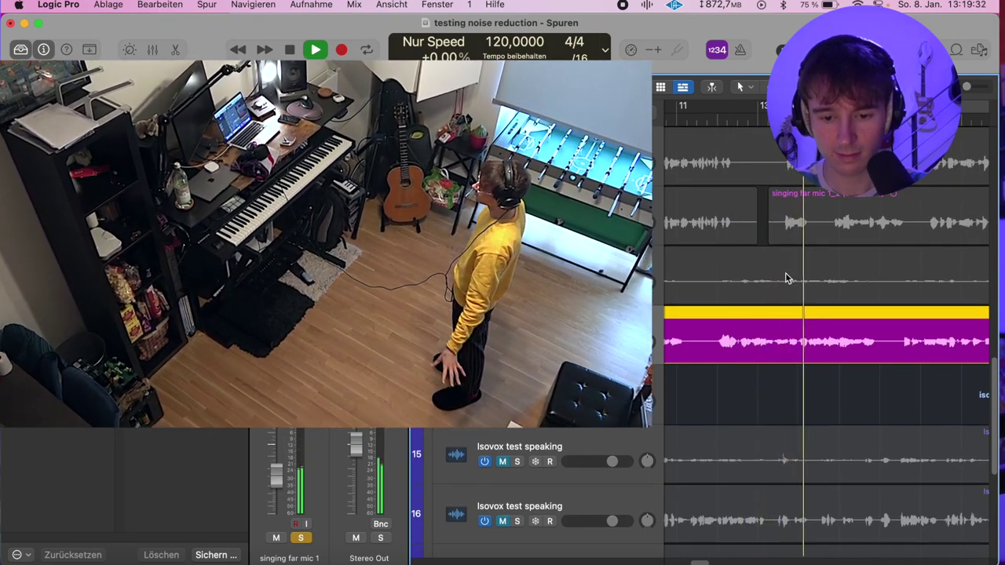
scroll(788, 278, right, 3)
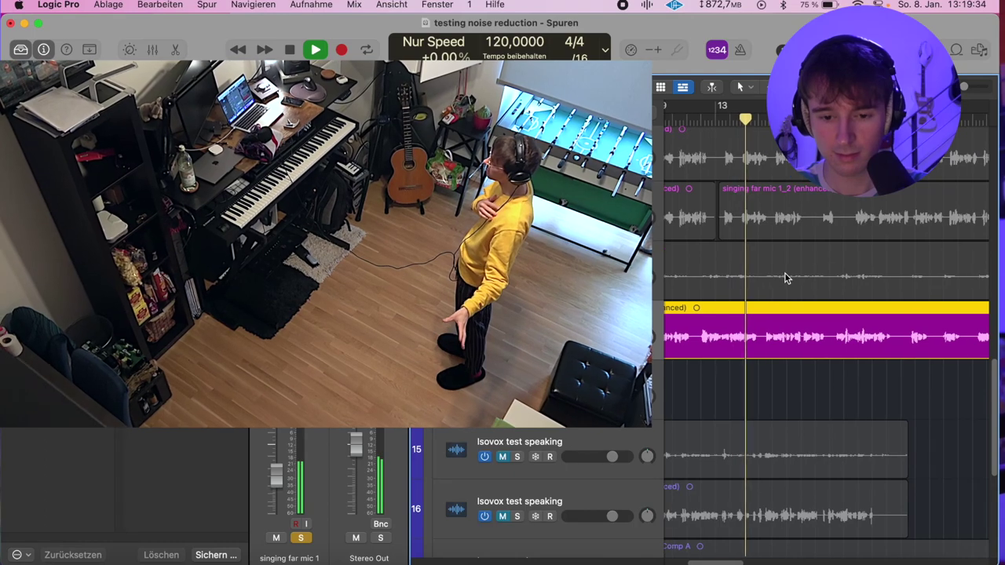
key(XF86AudioRaiseVolume)
scroll(785, 275, right, 2)
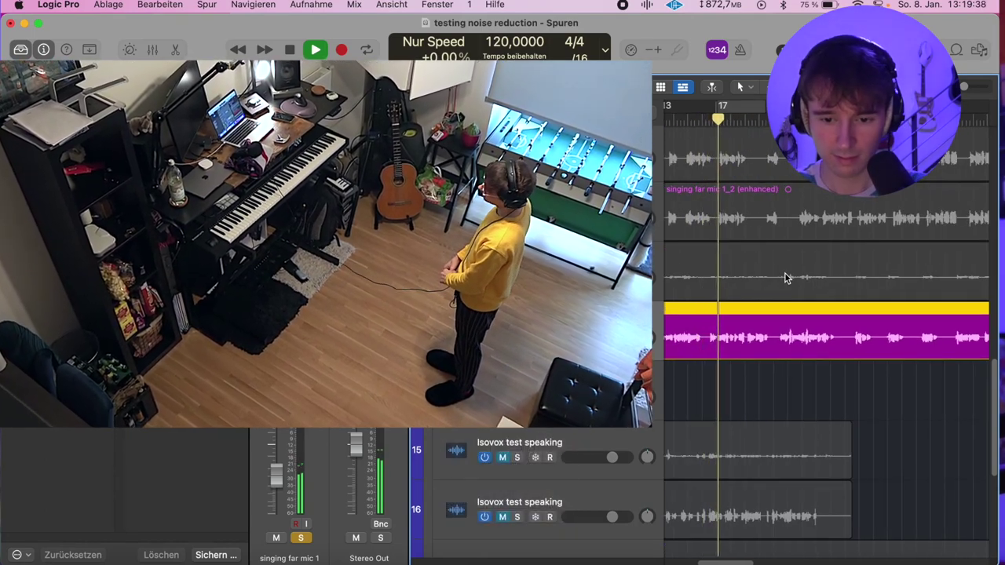
scroll(785, 276, left, 1)
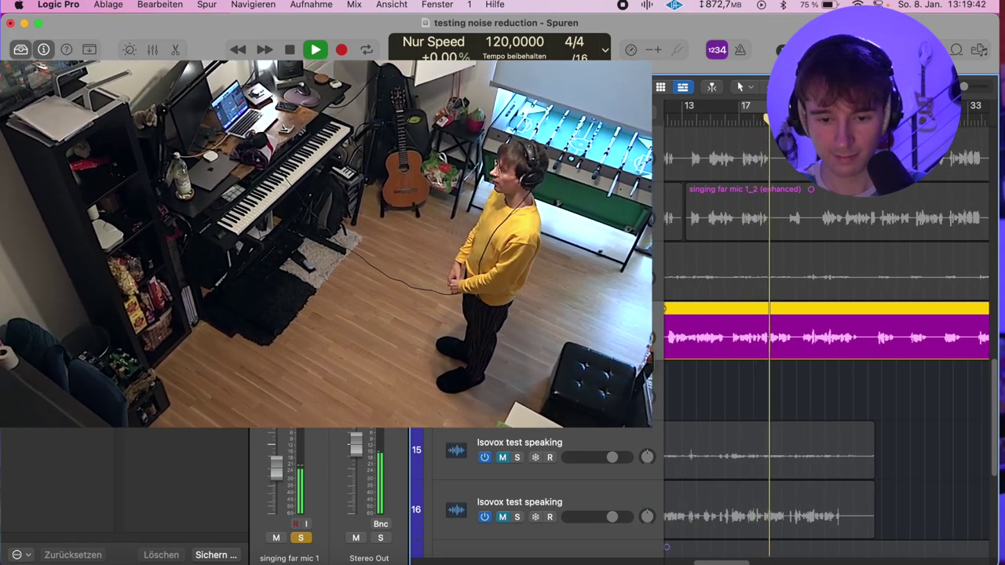
Step: Switch the solo to the original take on track 12 and keep playing it with the backing
key(Up)
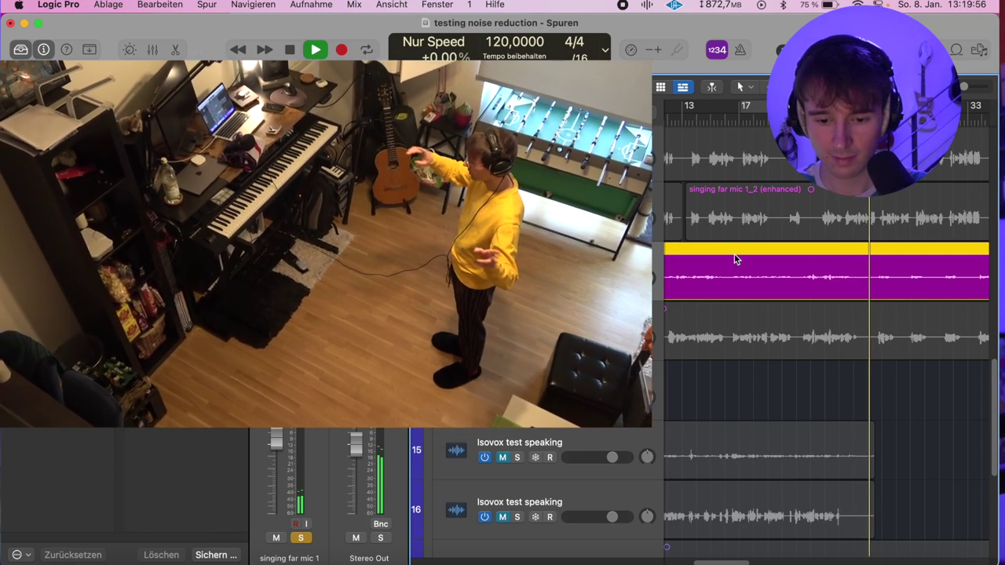
key(XF86AudioRaiseVolume)
scroll(924, 358, right, 2)
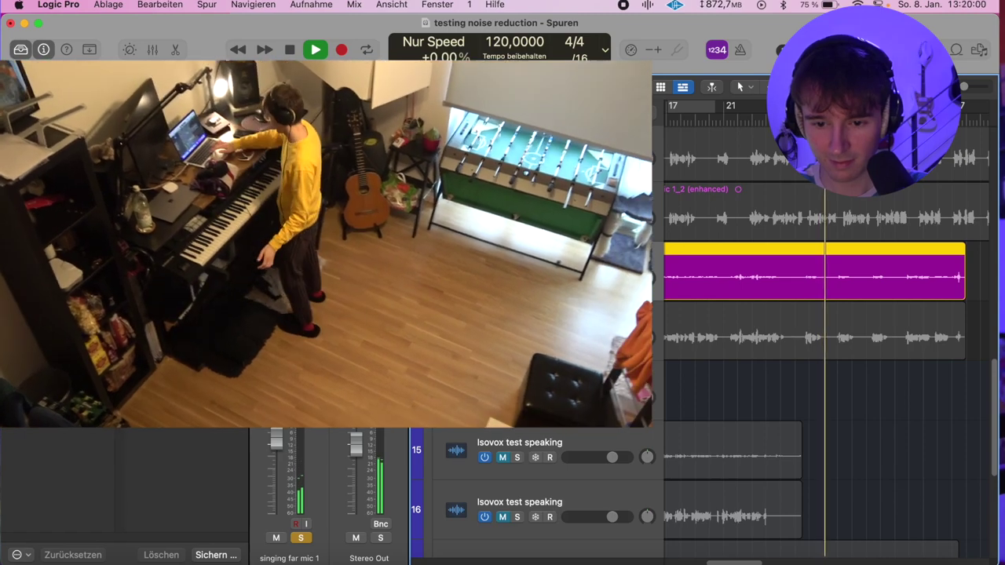
Step: Alternate the solo between the original on track 12 and the enhanced take on track 13 during playback to compare them
key(s)
click(518, 338)
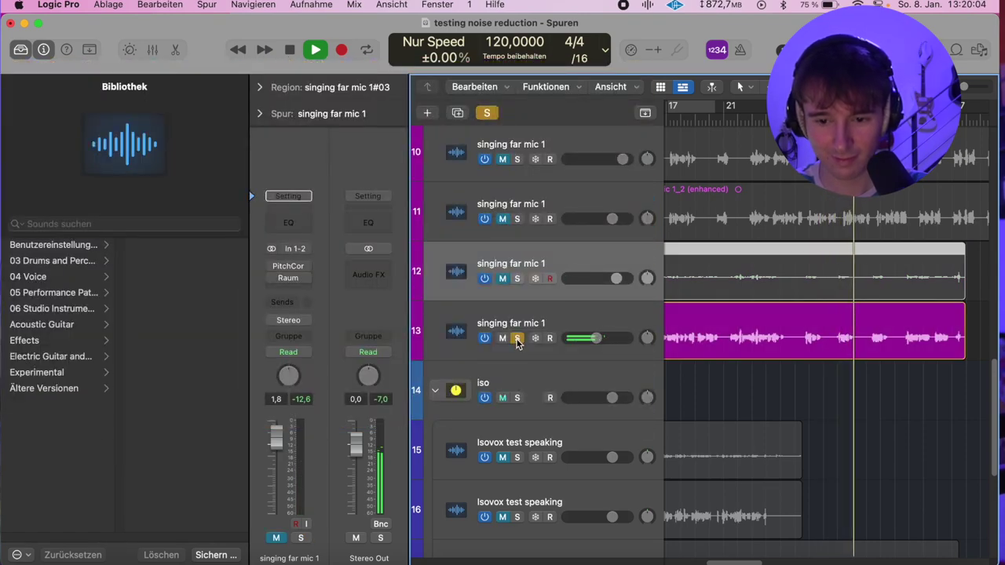
click(517, 338)
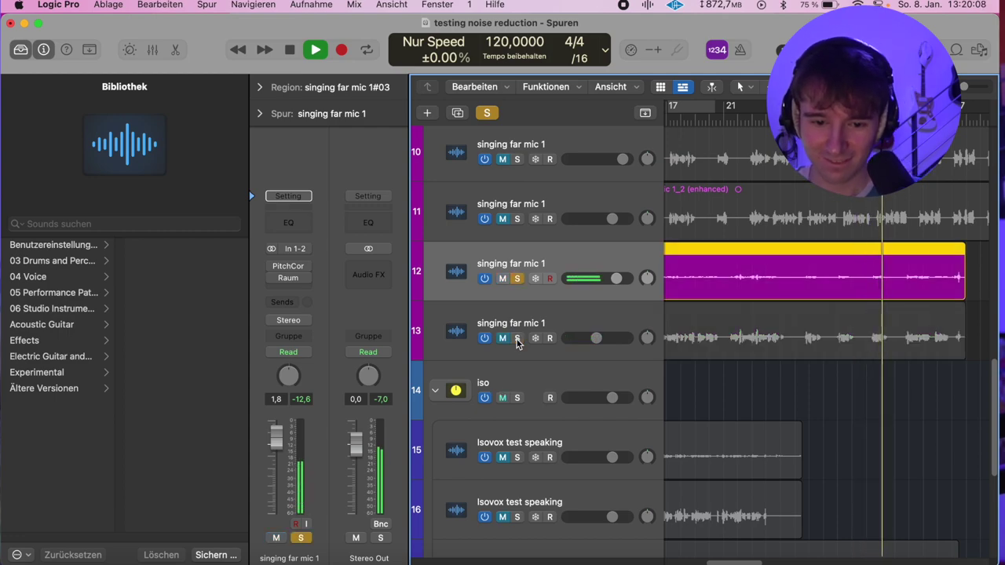
click(517, 339)
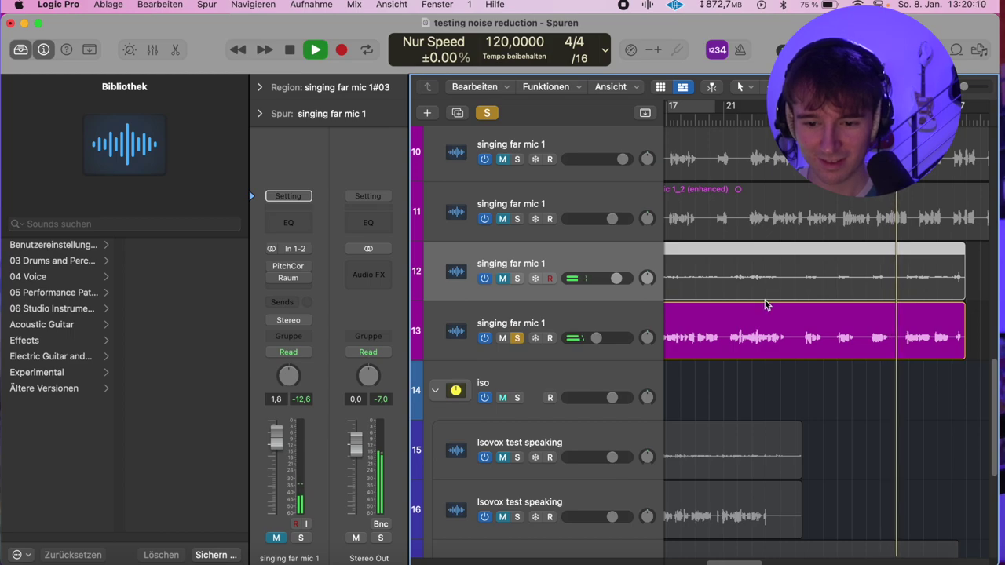
scroll(767, 304, right, 3)
scroll(765, 303, up, 3)
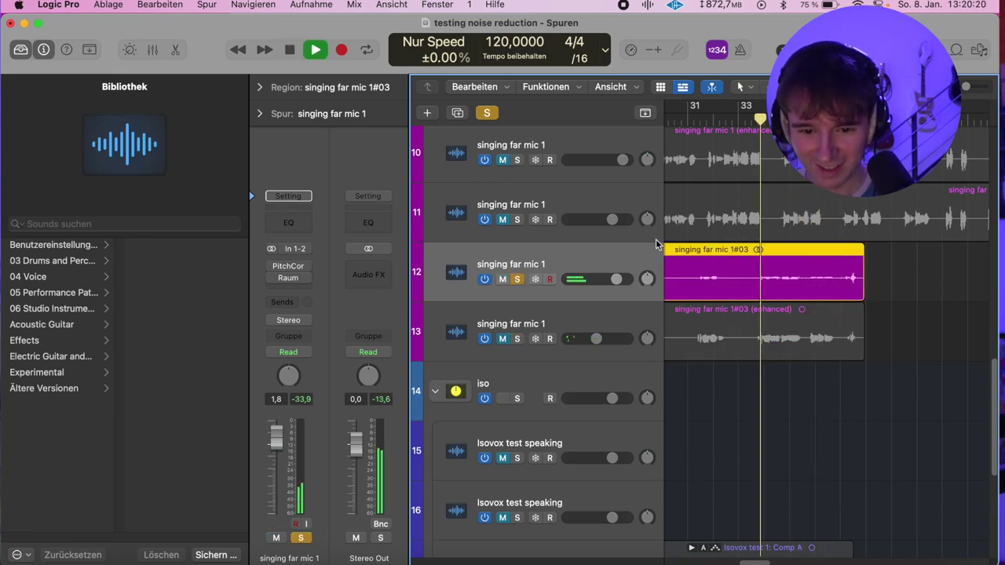
Step: Raise the original track 12 to 6.0 dB, solo the enhanced track 13 and move the playhead to about bar 33
drag(616, 279, 657, 279)
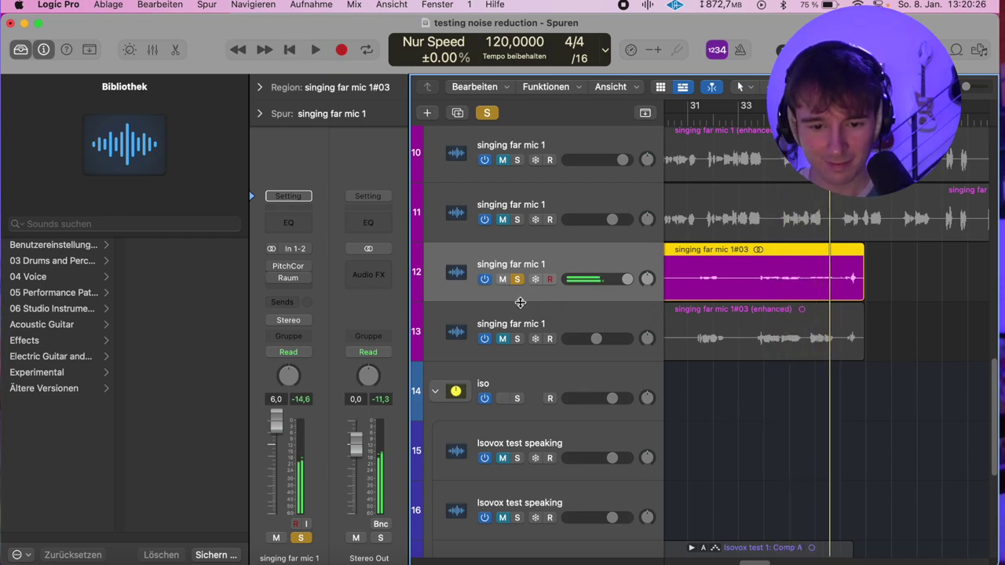
alt+click(517, 338)
click(748, 120)
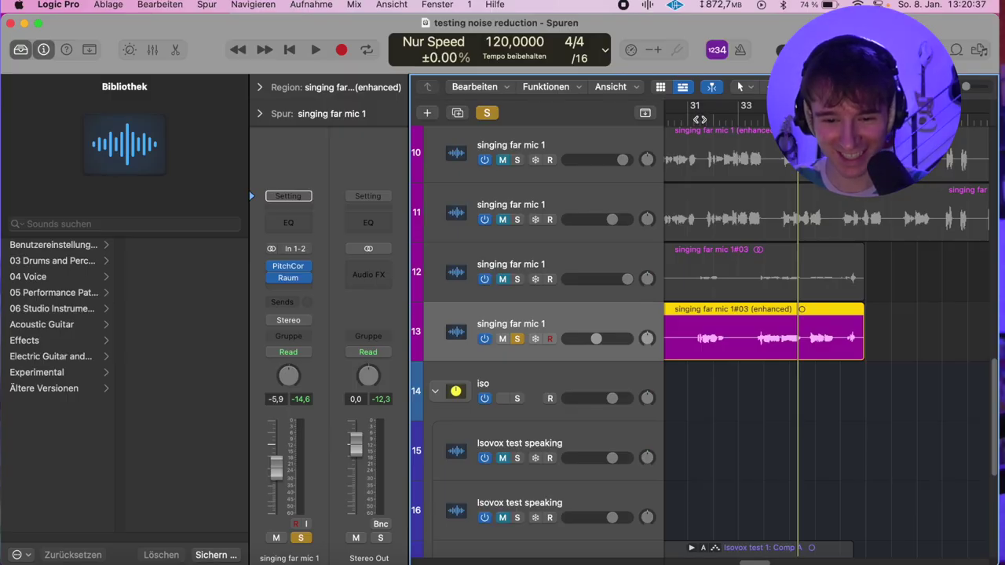
Step: Turn off the solo on "test 2happy backing for video" and play the enhanced take alone from about bar 31, toggling the Raum reverb
scroll(699, 124, up, 10)
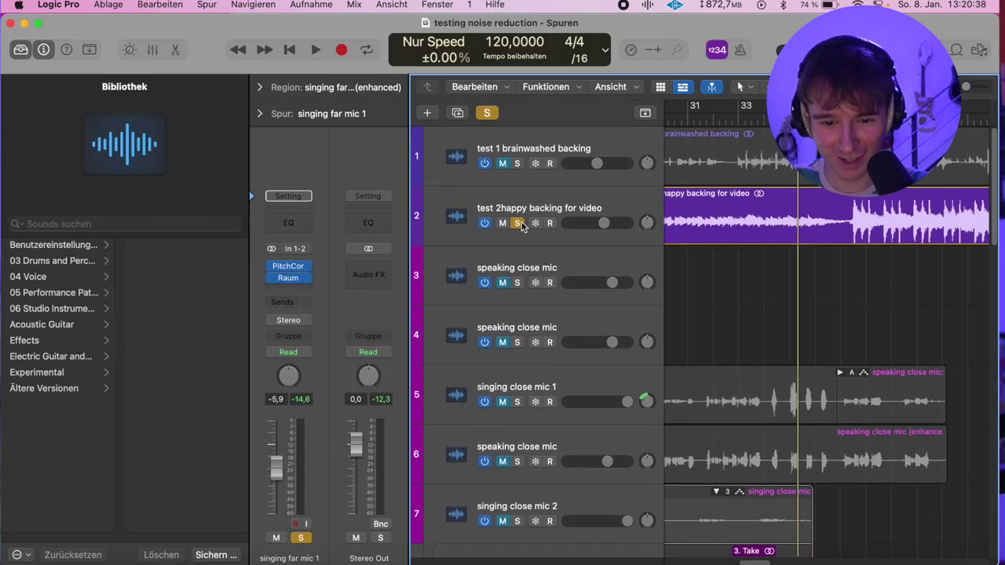
click(518, 225)
scroll(524, 226, down, 9)
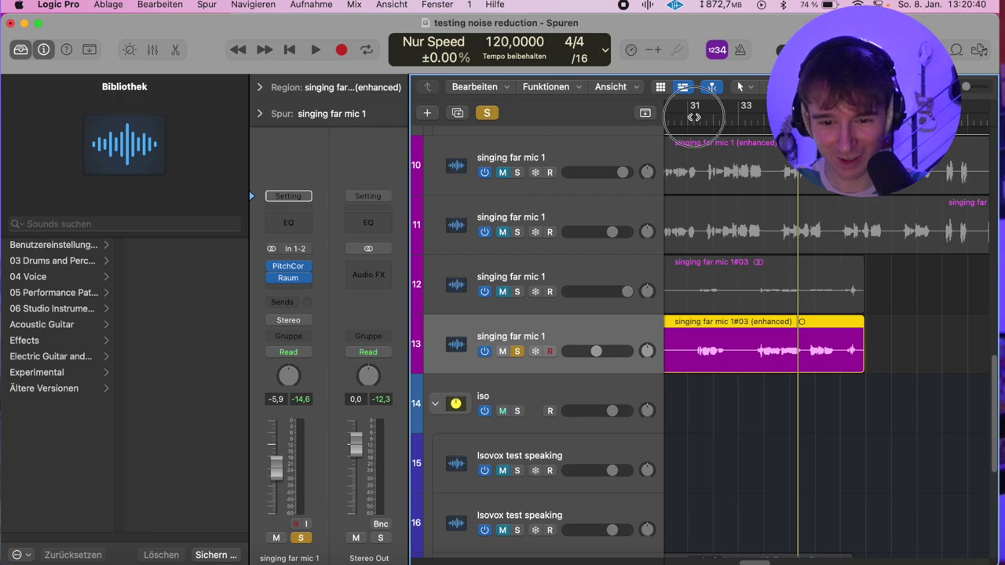
click(695, 116)
key(space)
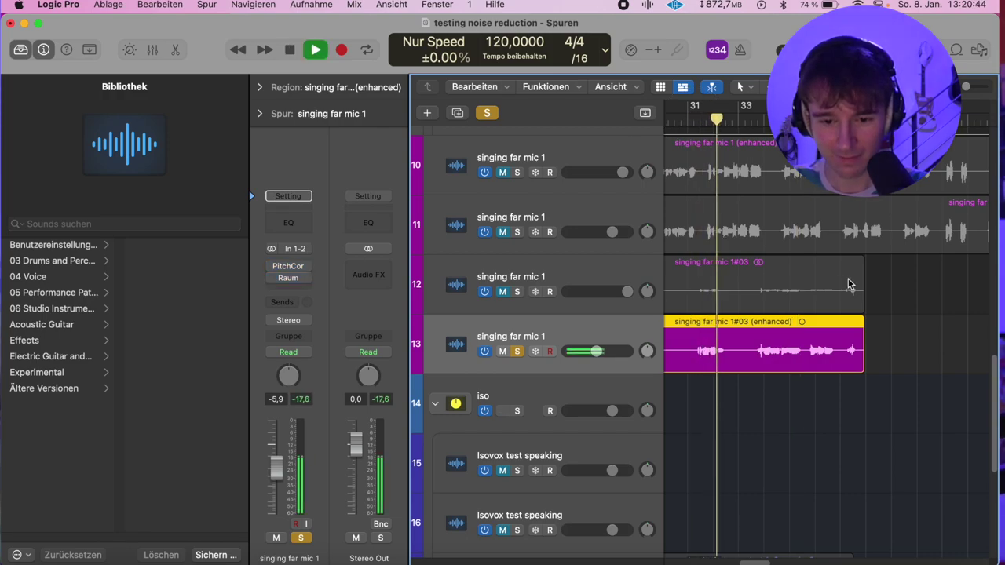
click(272, 284)
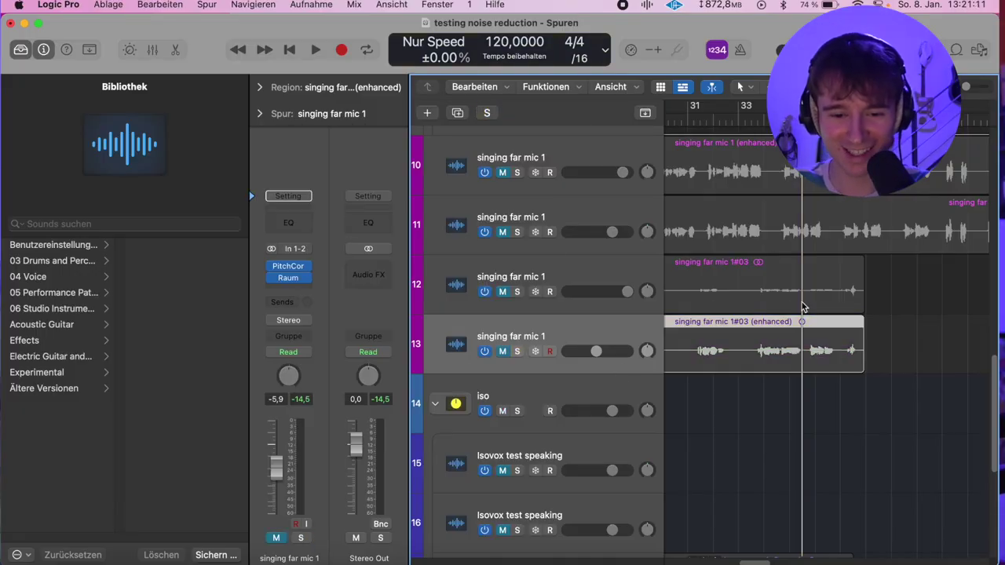
Step: Return to the first tracks and solo "speaking close mic#01" on track 3
scroll(803, 307, down, 5)
scroll(801, 305, up, 10)
click(587, 276)
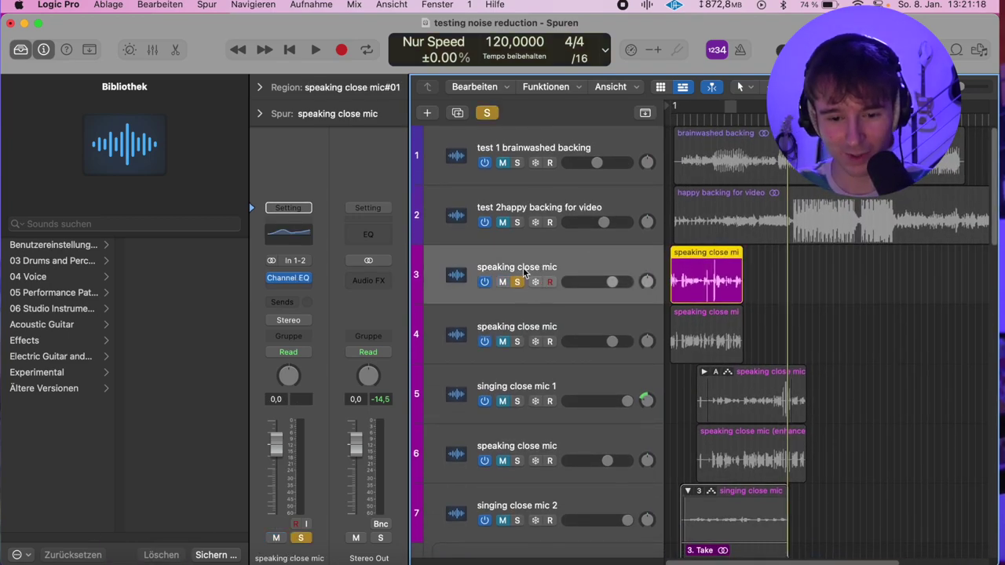
Step: Insert the Abbey Road Vinyl (s) plug-in on "speaking close mic" track 3 and raise its noise, crackle and clicks
click(270, 281)
text(abbey)
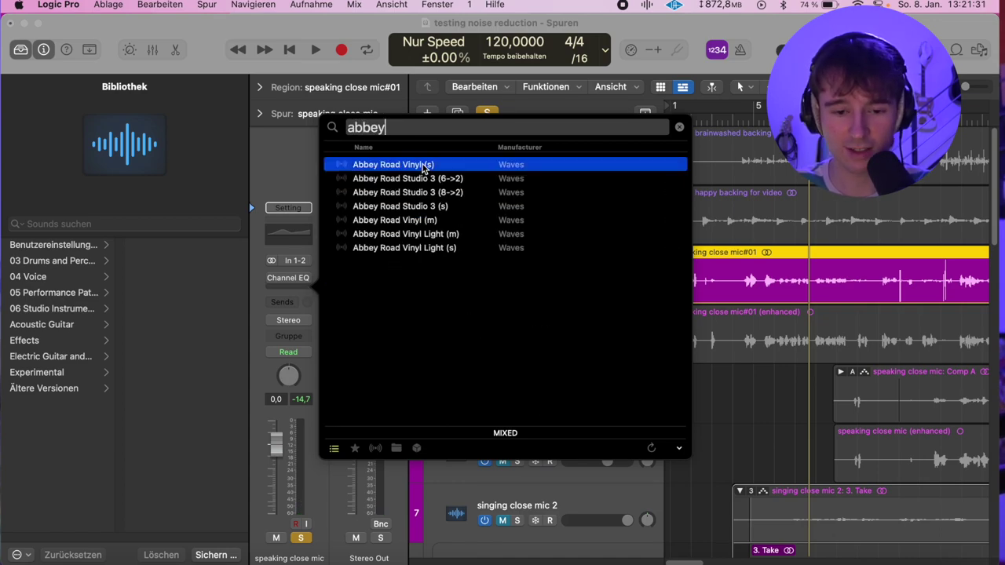
double_click(424, 167)
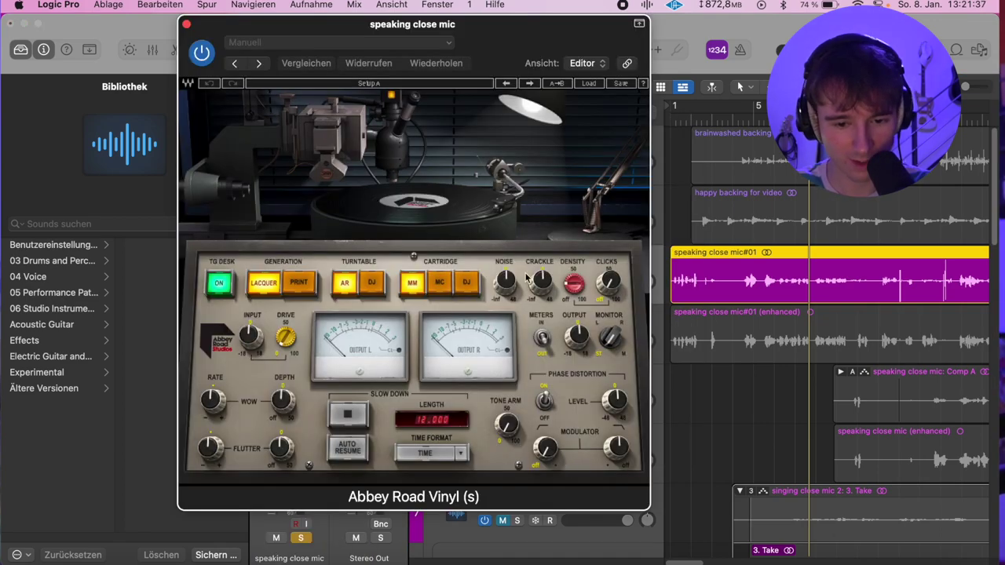
drag(507, 285, 711, 186)
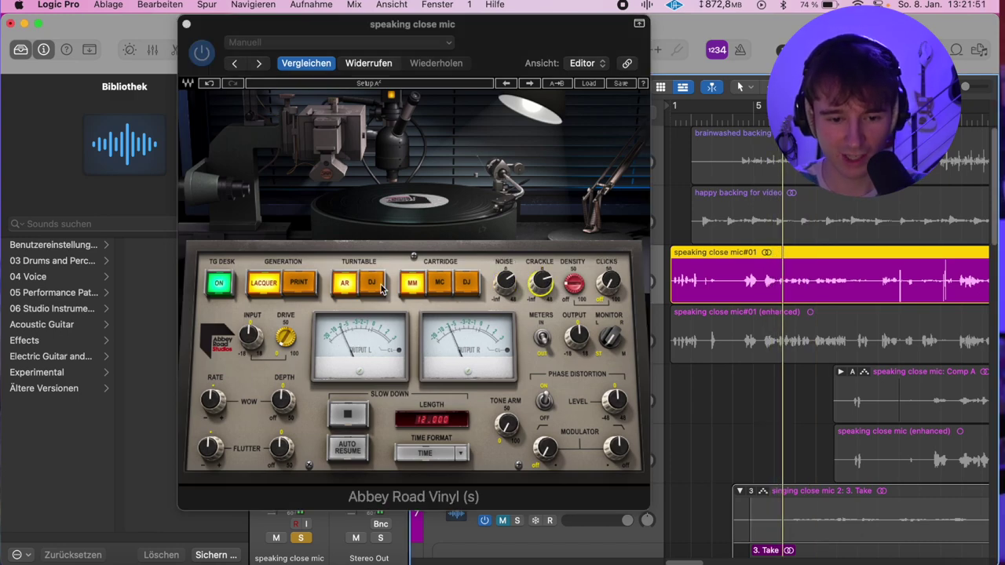
mouse_move(609, 281)
mouse_down()
mouse_move(609, 253)
mouse_move(609, 271)
mouse_up()
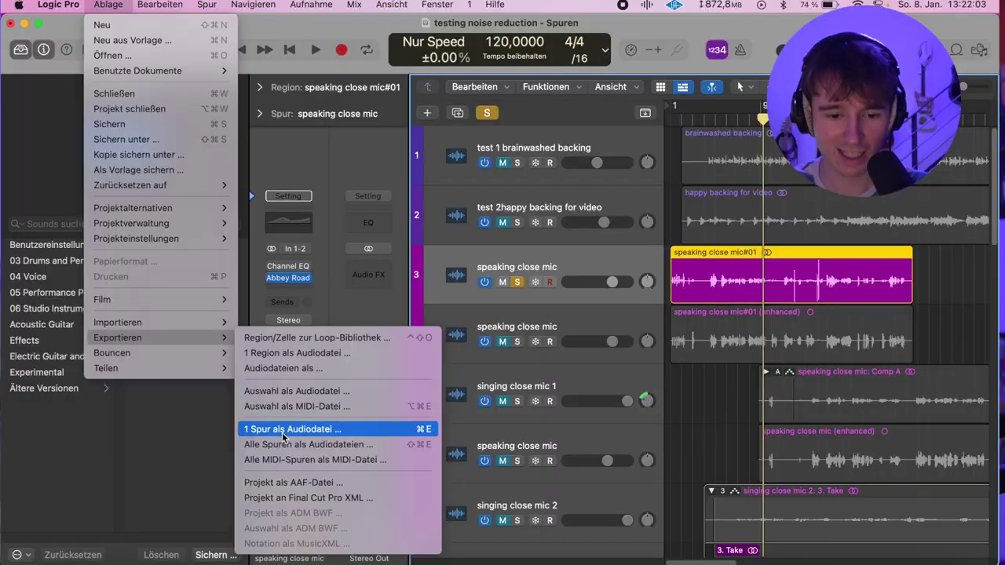
Step: Export the vinyl-processed "speaking close mic" track 3 as an audio file
click(285, 428)
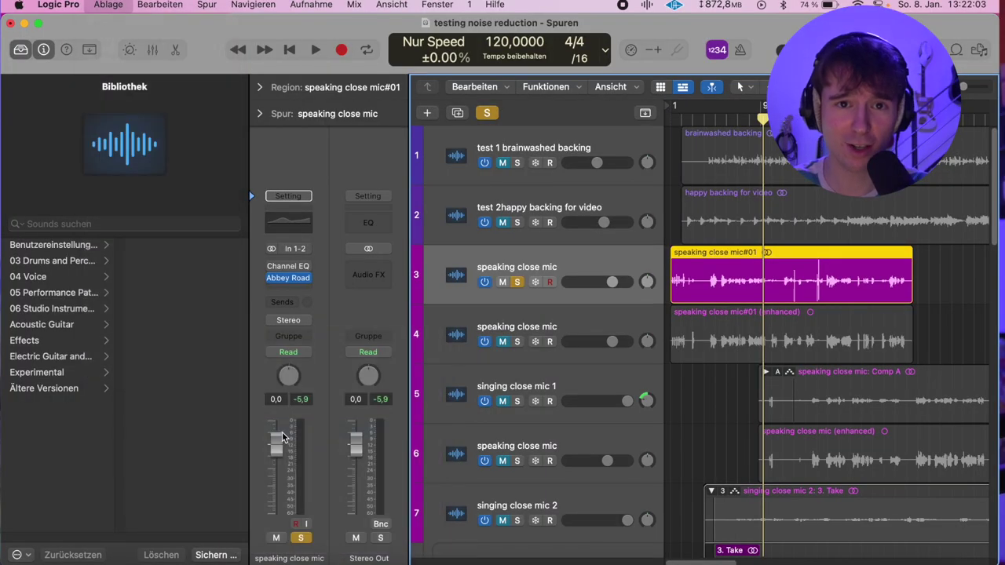
click(875, 488)
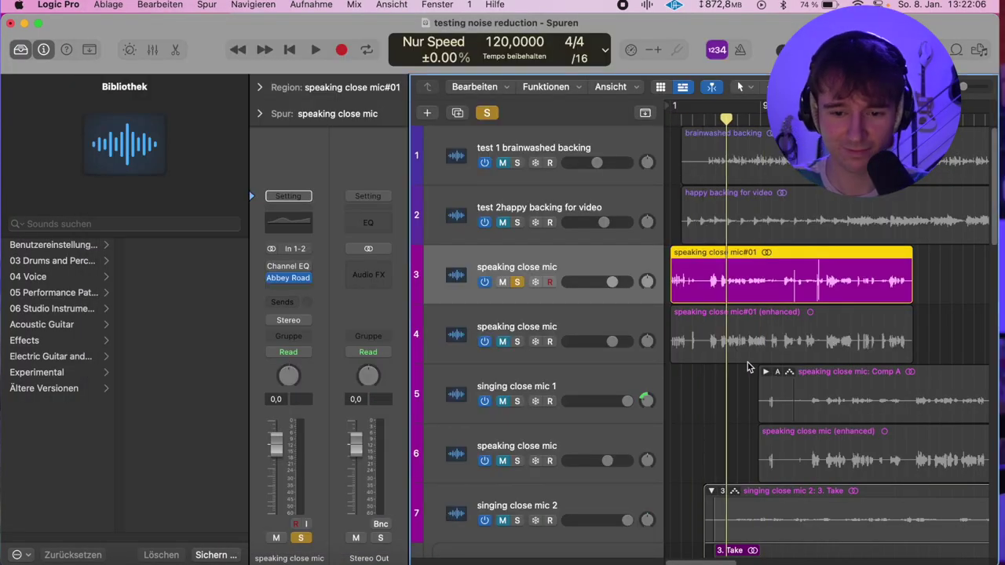
key(super+Tab)
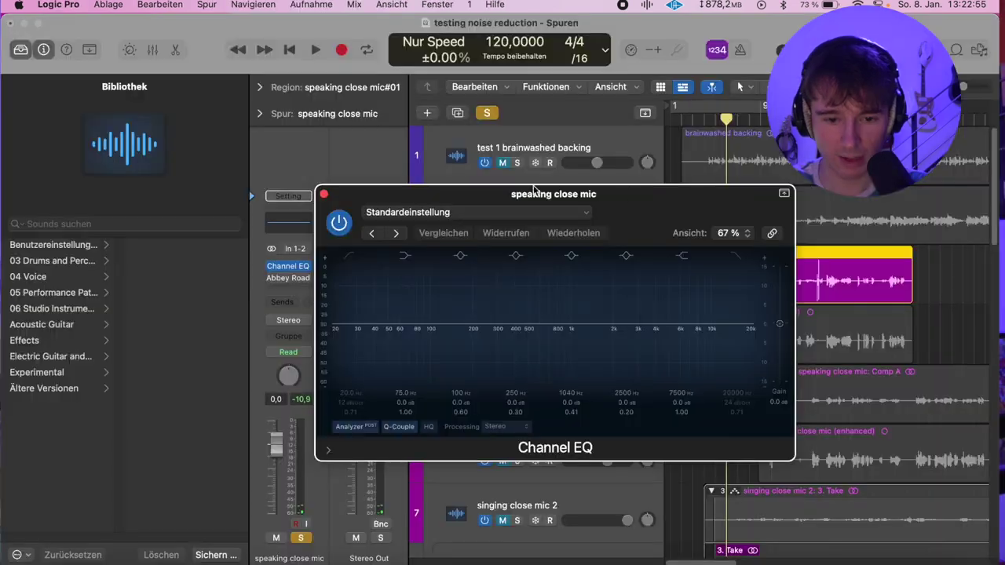
Step: Shape the Channel EQ on track 3 into a narrow mid-range band with a low cut and a high cut
drag(729, 213, 416, 45)
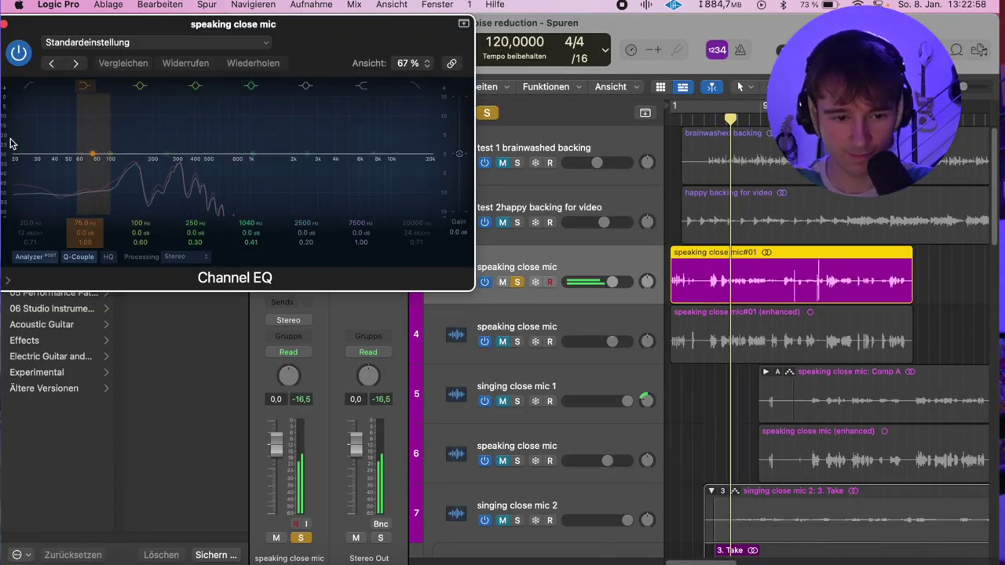
mouse_move(11, 144)
mouse_down()
mouse_move(49, 170)
mouse_move(206, 165)
mouse_up()
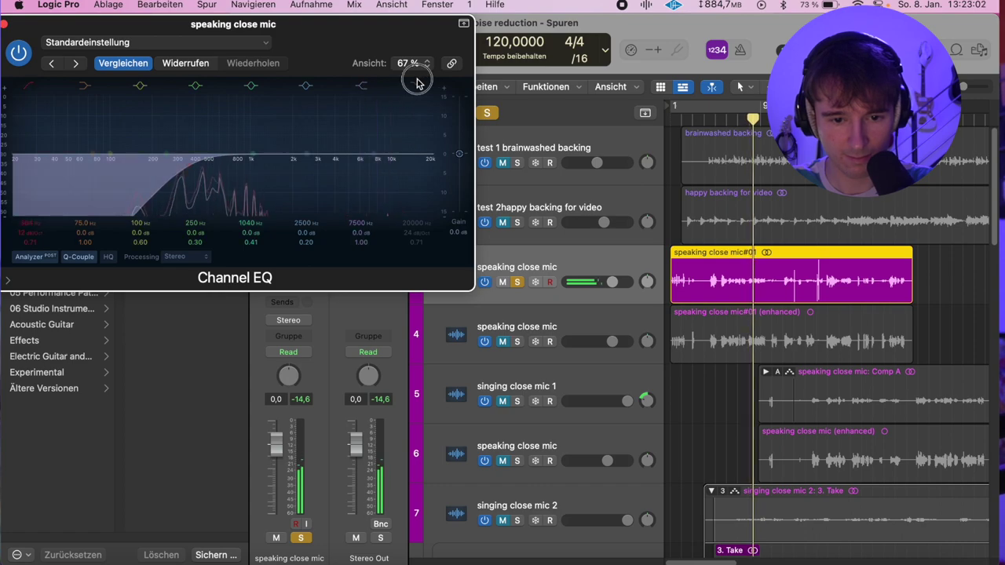
mouse_move(433, 162)
mouse_down()
mouse_move(246, 161)
mouse_move(307, 150)
mouse_move(276, 152)
mouse_up()
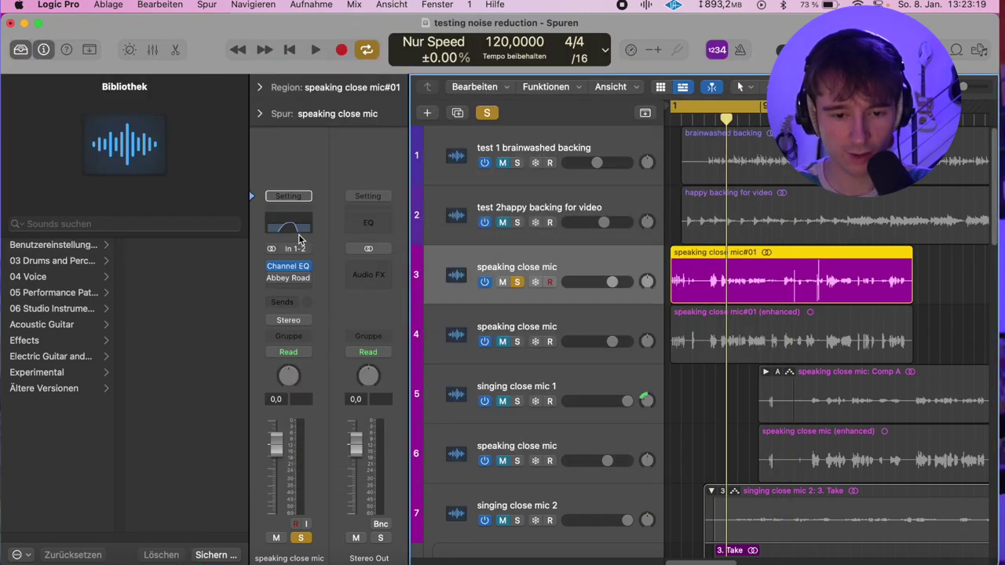
click(298, 240)
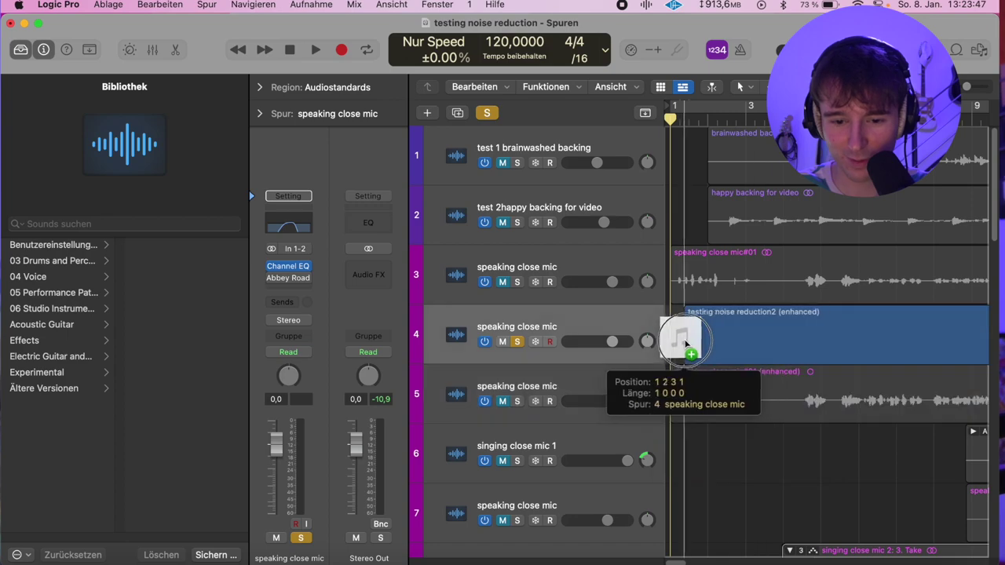
Step: Place "testing noise reduction2 (enhanced)" at the start of track 4 and compare it in playback with the vinyl-processed original on track 3
drag(678, 337, 665, 337)
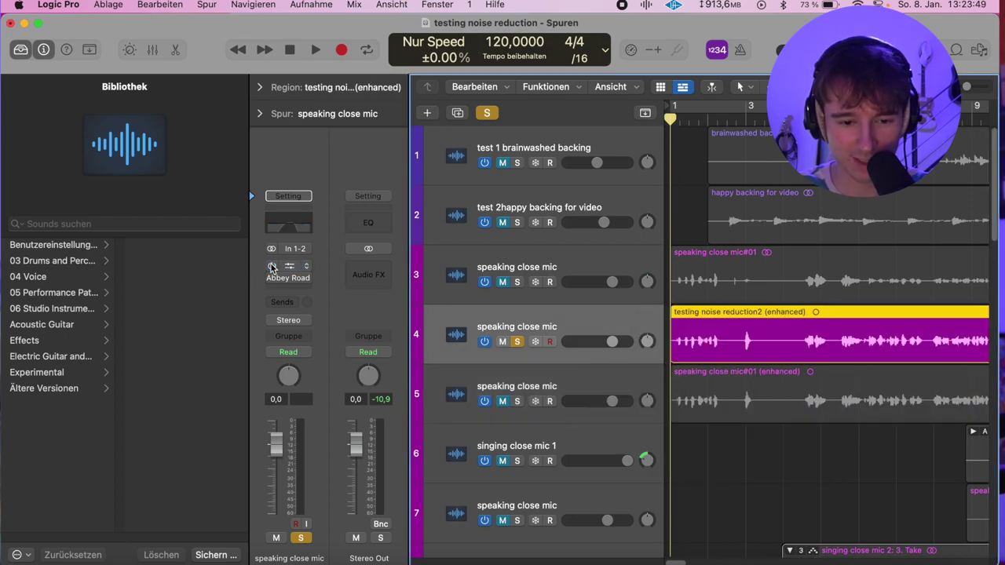
click(783, 253)
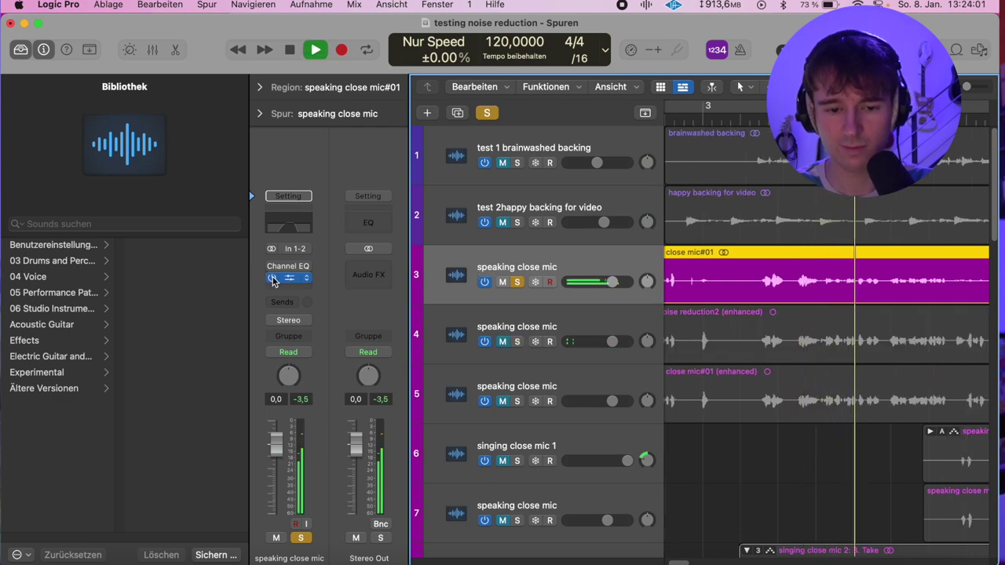
key(space)
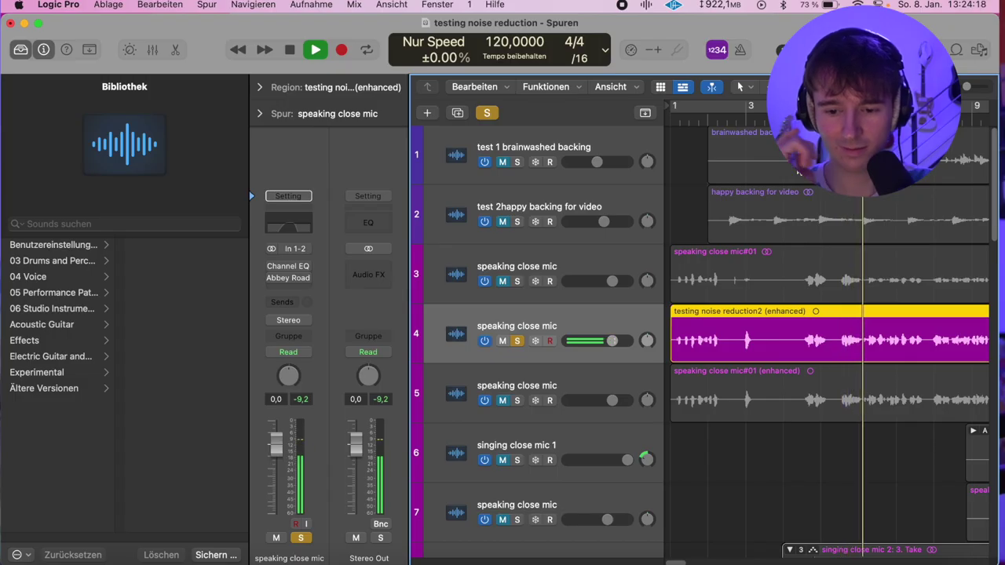
scroll(911, 273, right, 2)
scroll(911, 273, down, 4)
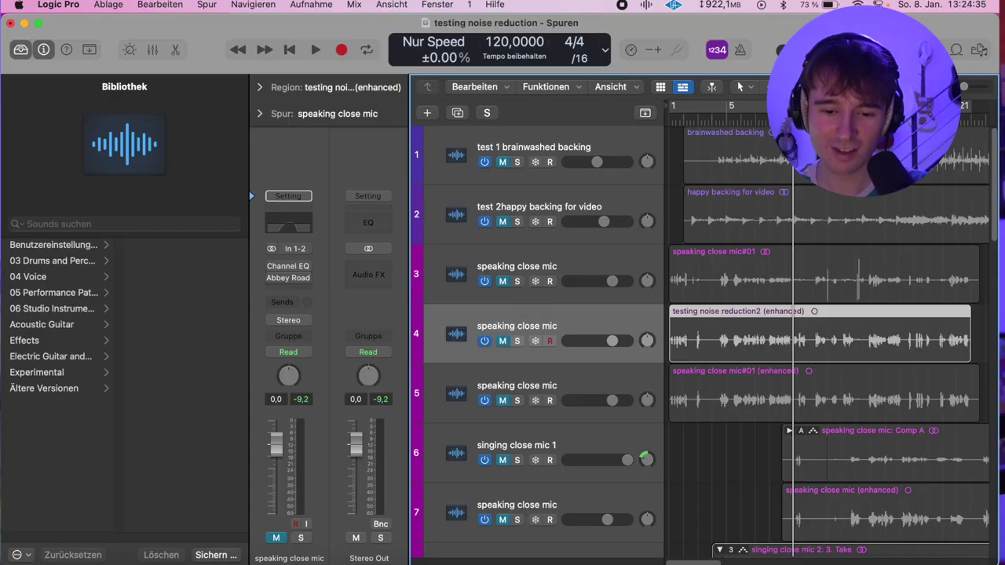
Step: Solo the enhanced take on track 4 and move the playhead to about bar 5
key(s)
key(super+Right)
key(super+Right)
key(super+Right)
key(space)
click(759, 118)
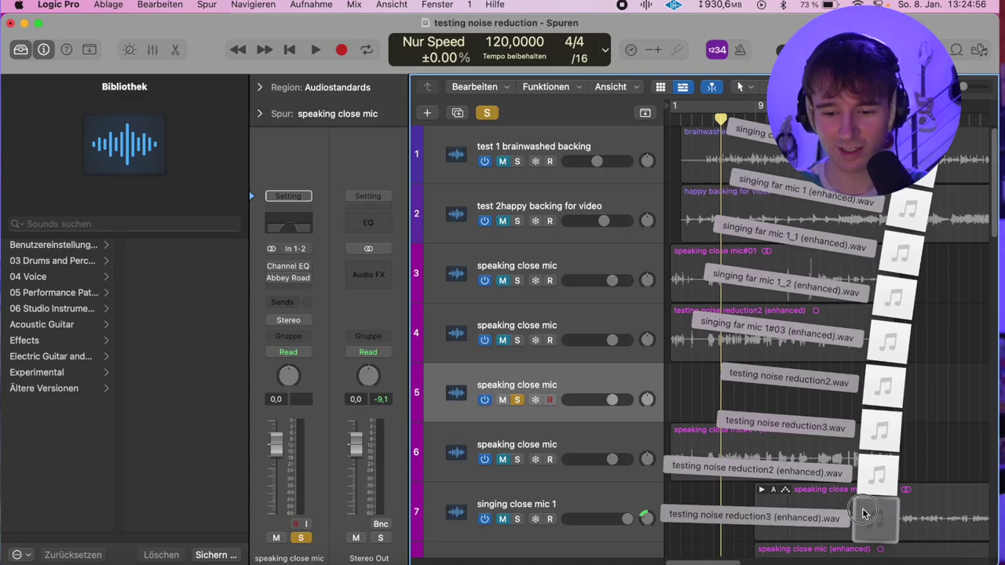
Step: Place "testing noise reduction3 (enhanced)" at the start of track 5
drag(864, 510, 673, 381)
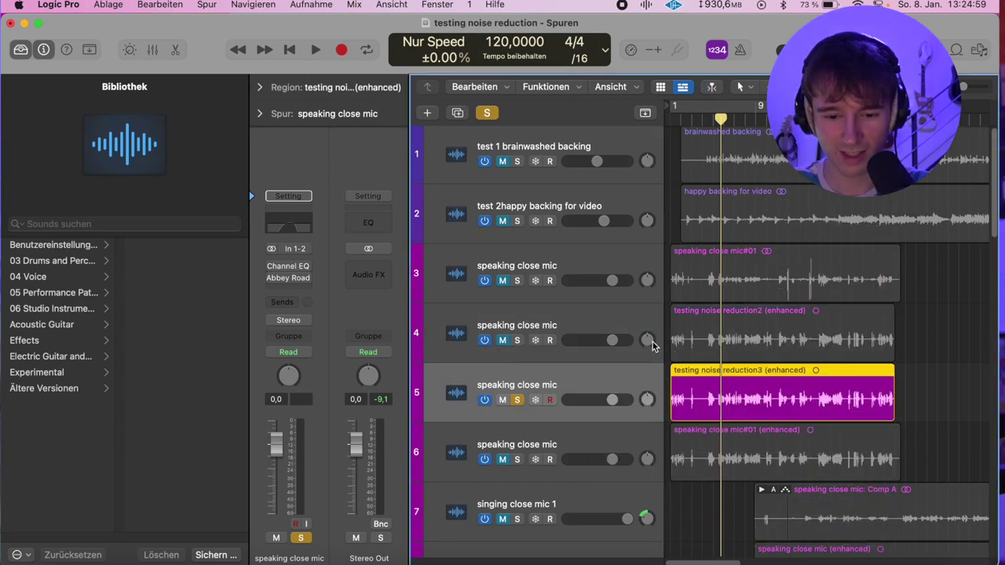
key(super+Right)
key(super+Right)
scroll(652, 342, left, 2)
Step: Play the EQ-filtered original on track 3 in solo, and solo the enhanced take on track 5 to compare them
click(519, 282)
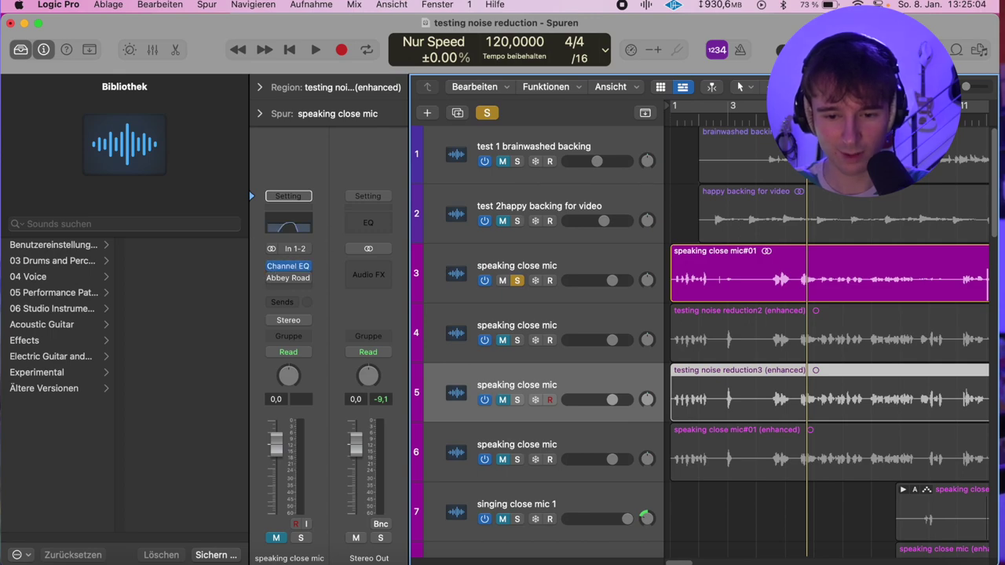
key(space)
click(520, 281)
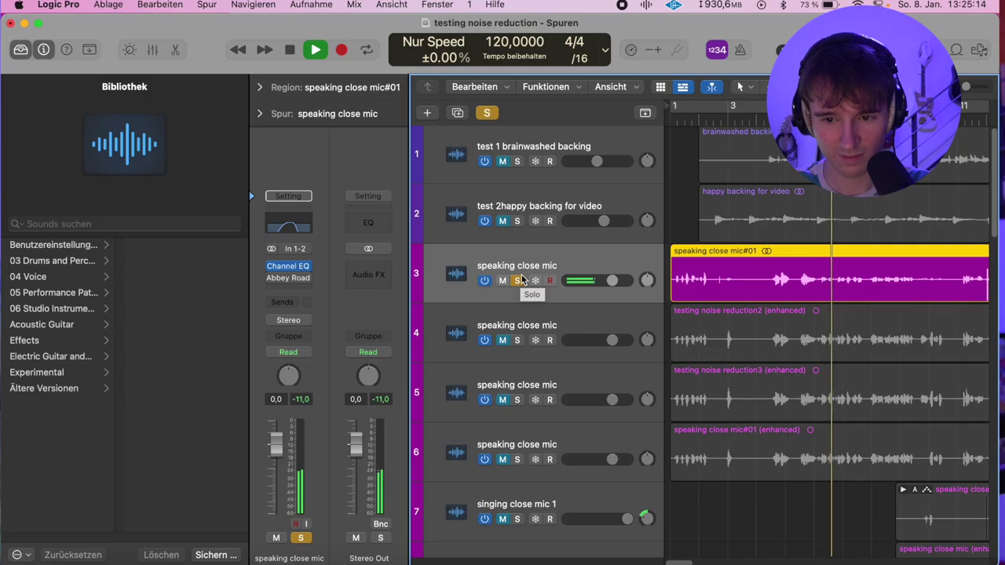
click(518, 281)
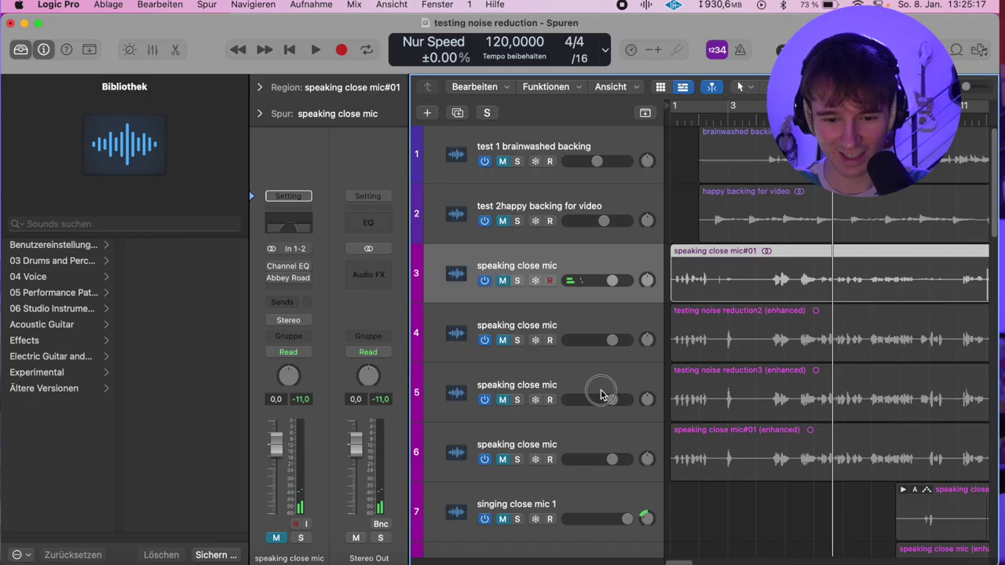
click(602, 394)
key(s)
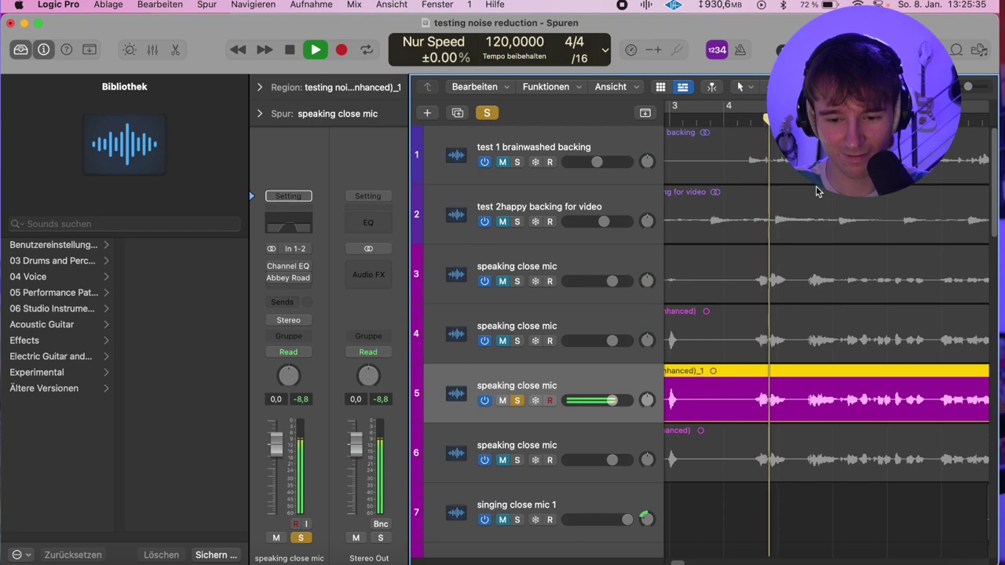
key(super+Left)
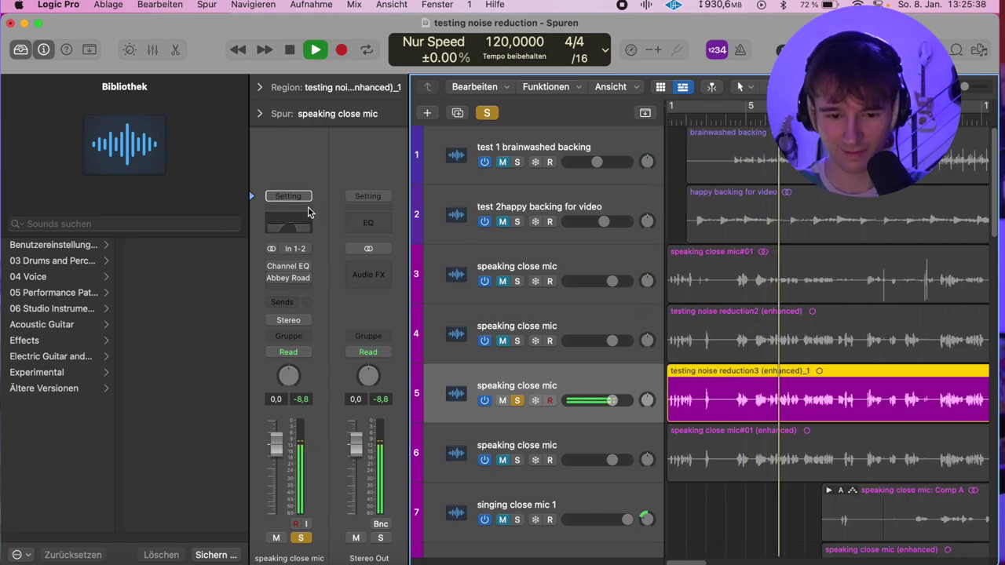
Step: Insert a second Channel EQ after Abbey Road Vinyl on track 5 and move its window clear of the regions
click(280, 289)
text(eq)
click(362, 273)
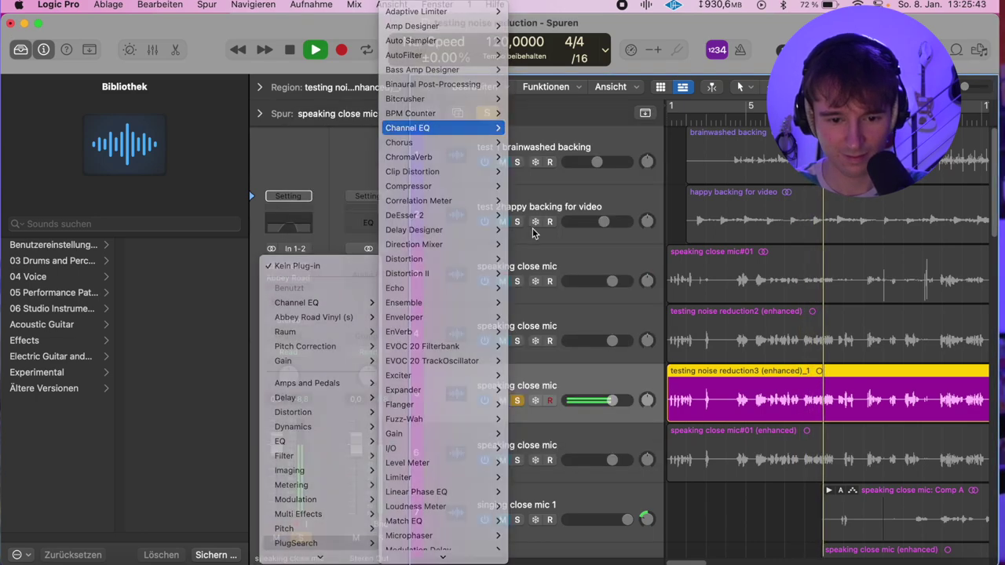
drag(652, 220, 348, 314)
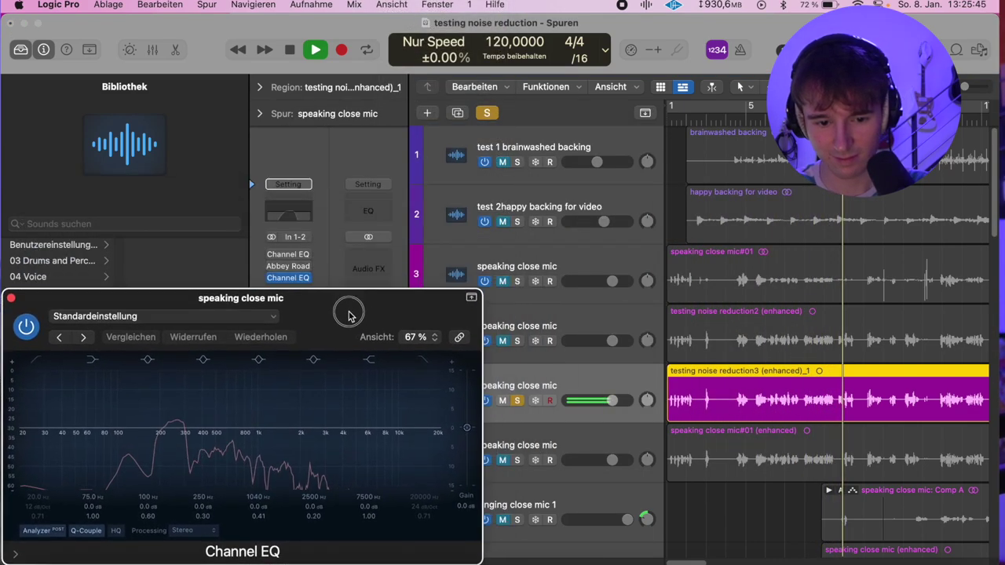